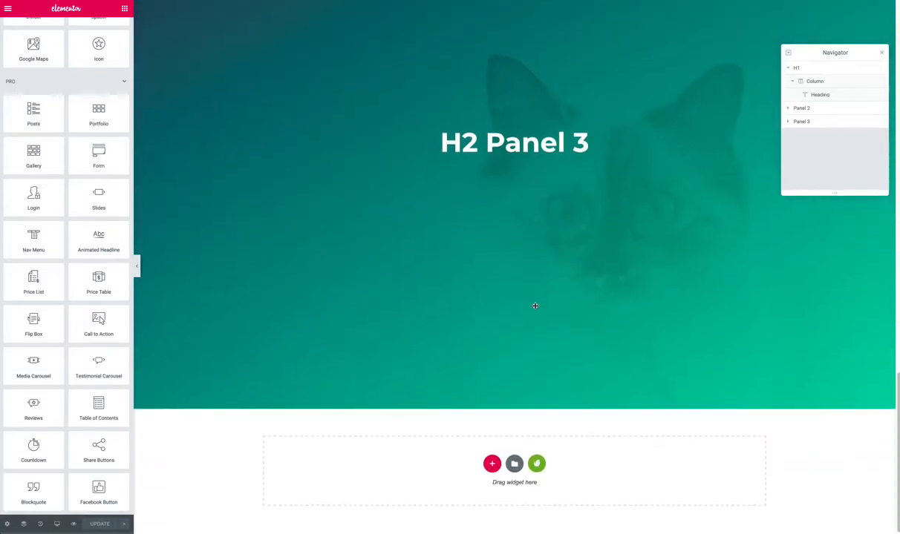
Step: Add a Table of Contents widget directly above the H1 Page Title heading in the first section
scroll(535, 307, "up", 4)
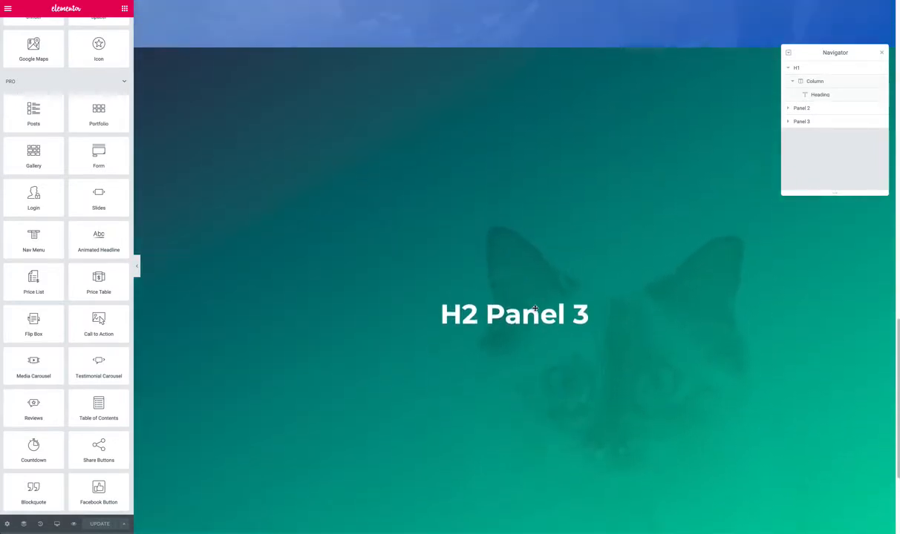
scroll(535, 308, "down", 2)
scroll(535, 308, "up", 1)
scroll(534, 309, "down", 2)
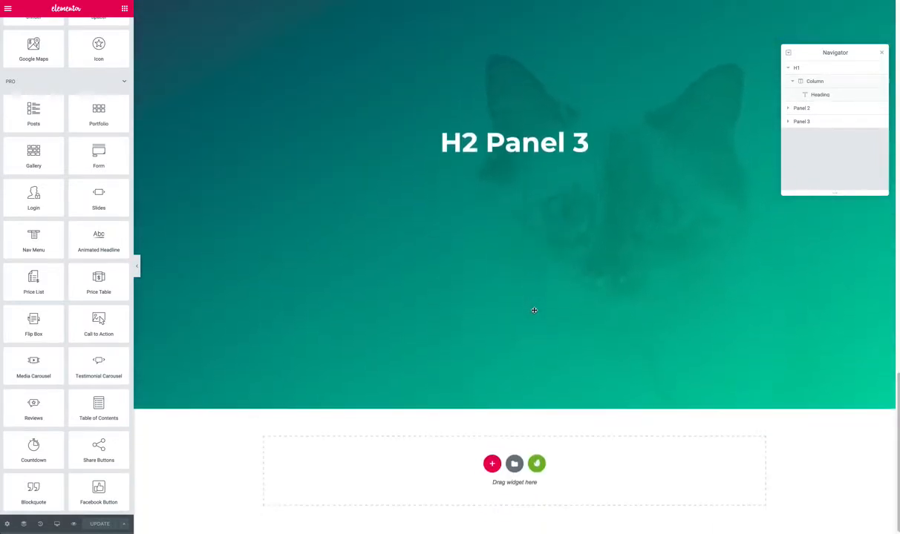
scroll(534, 310, "up", 15)
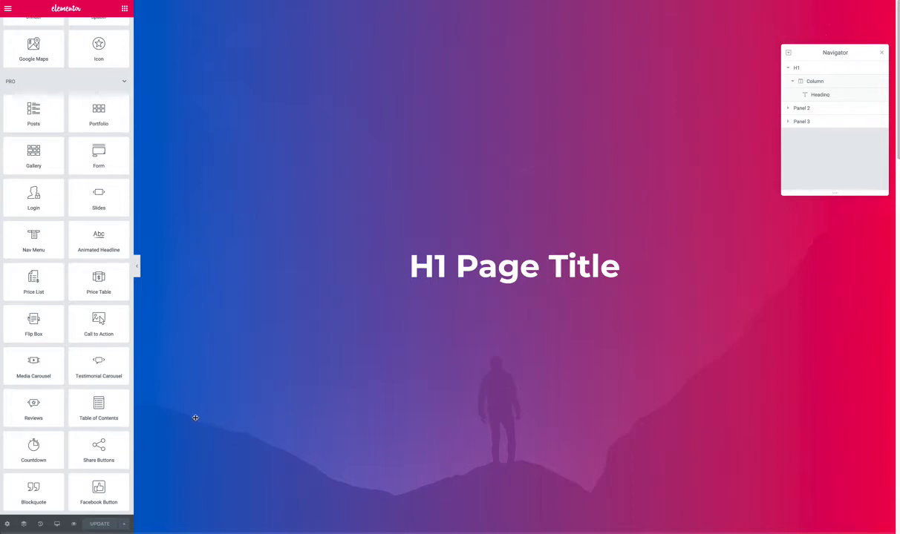
left_click_drag(94, 400, 518, 253)
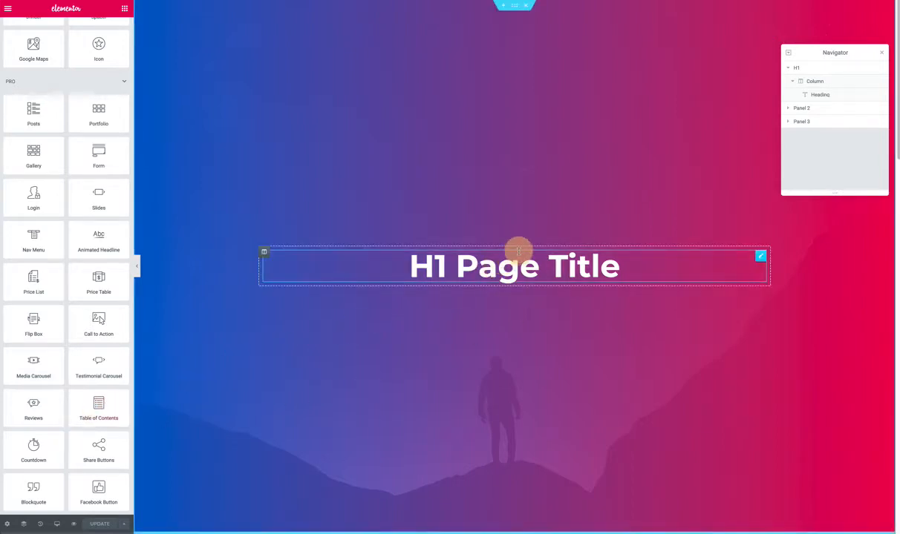
left_click_drag(84, 412, 460, 254)
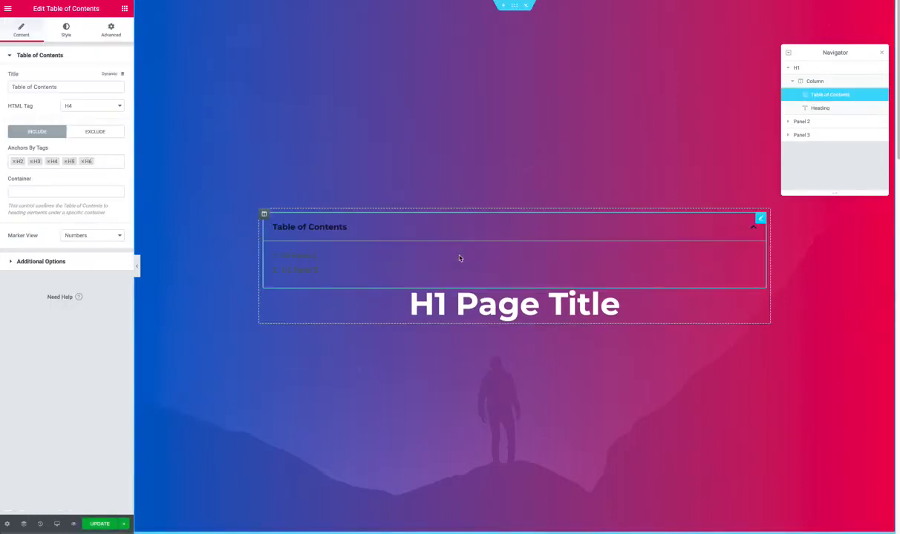
Step: Give the table of contents box a white background color
left_click(69, 33)
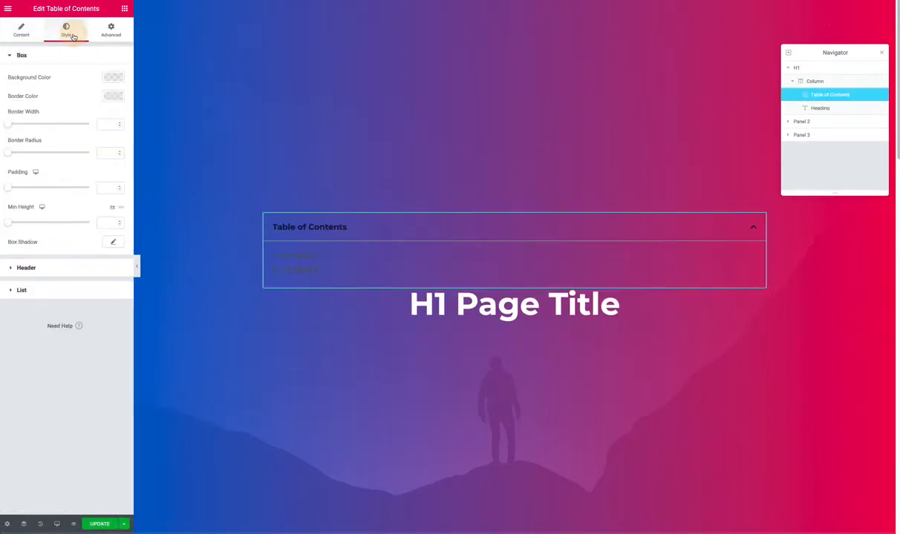
left_click(115, 78)
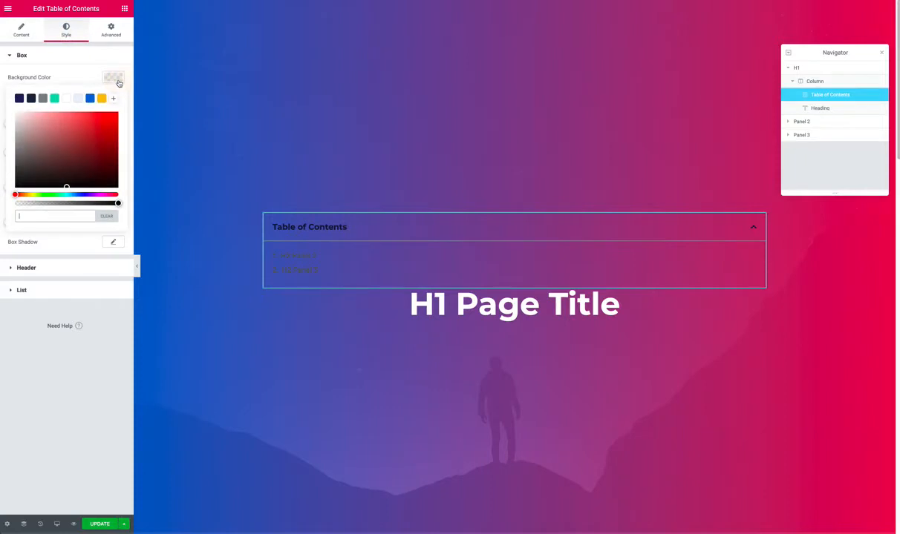
left_click(64, 98)
left_click(85, 66)
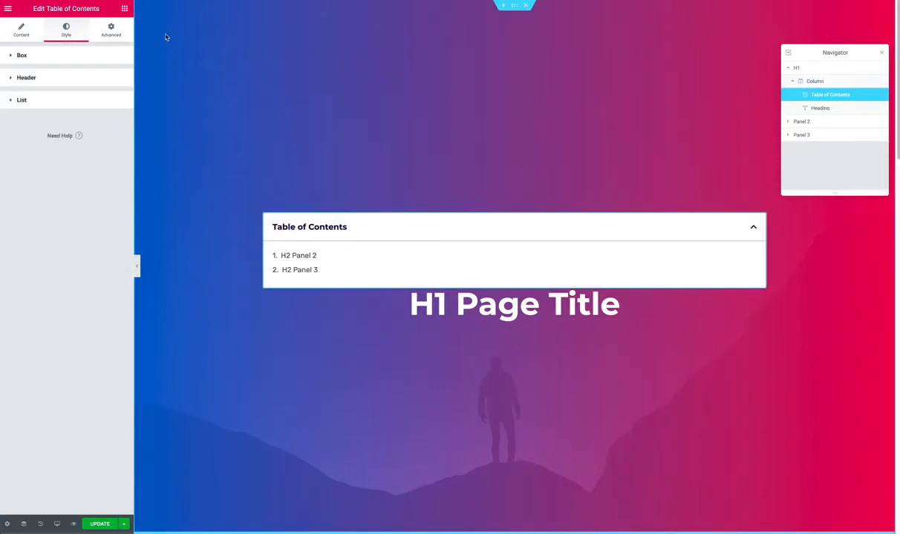
Step: Set the position of the Table of Contents widget to Fixed
left_click(112, 32)
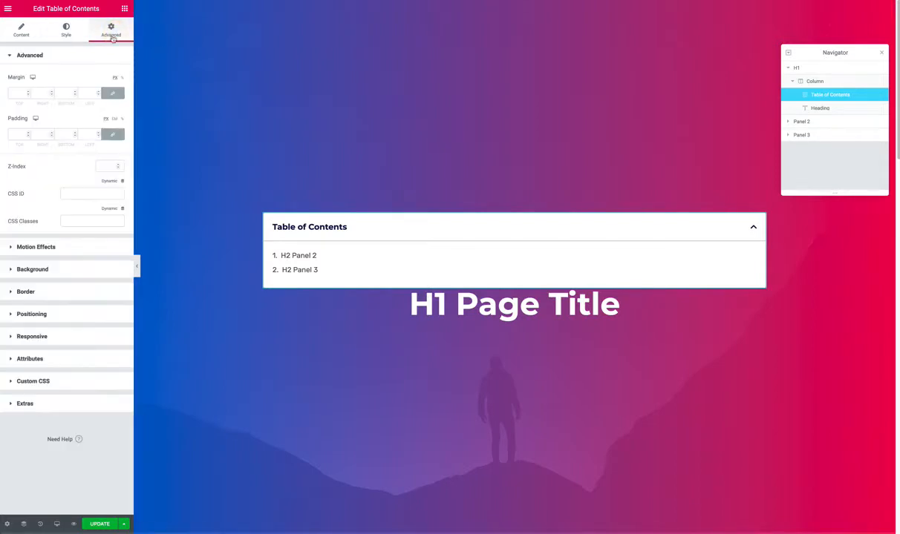
left_click(49, 314)
left_click(94, 187)
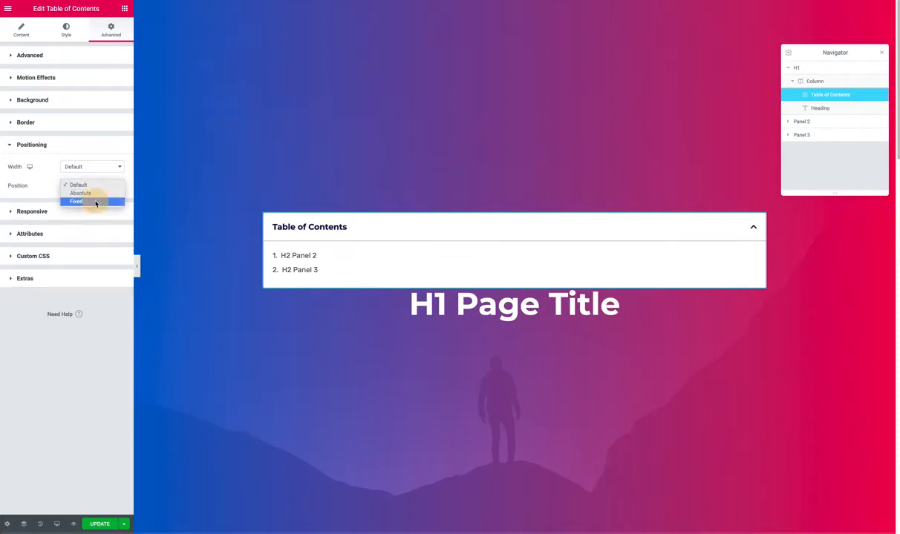
left_click(95, 201)
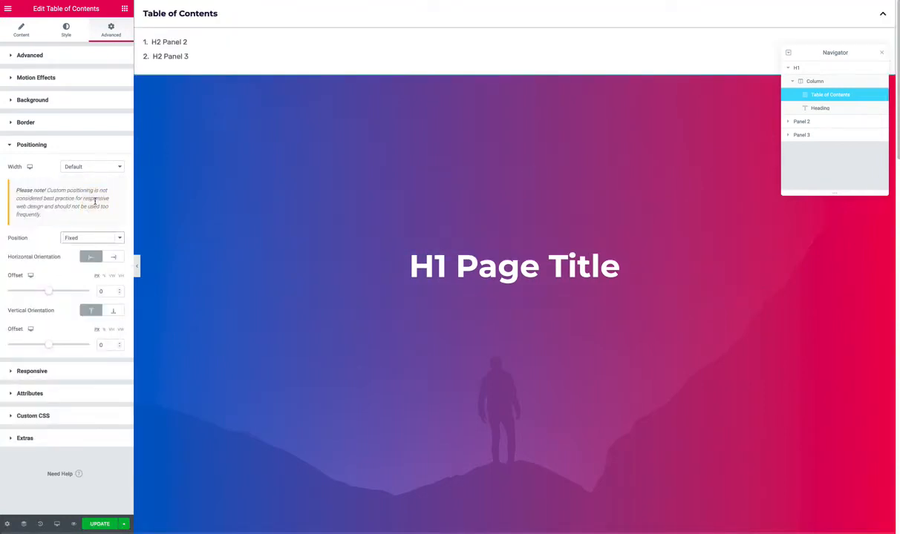
Step: Switch the table of contents to a custom width and set it to about 253 px
left_click(73, 166)
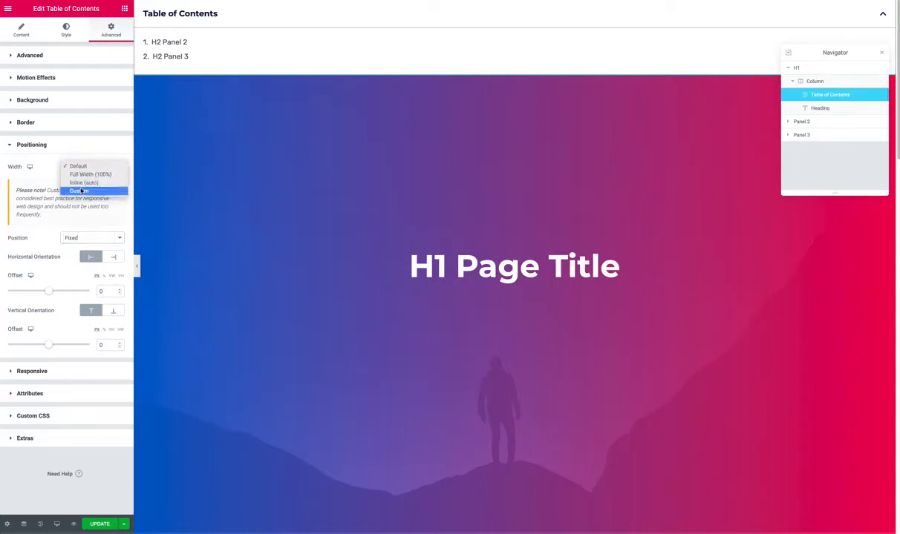
left_click(80, 192)
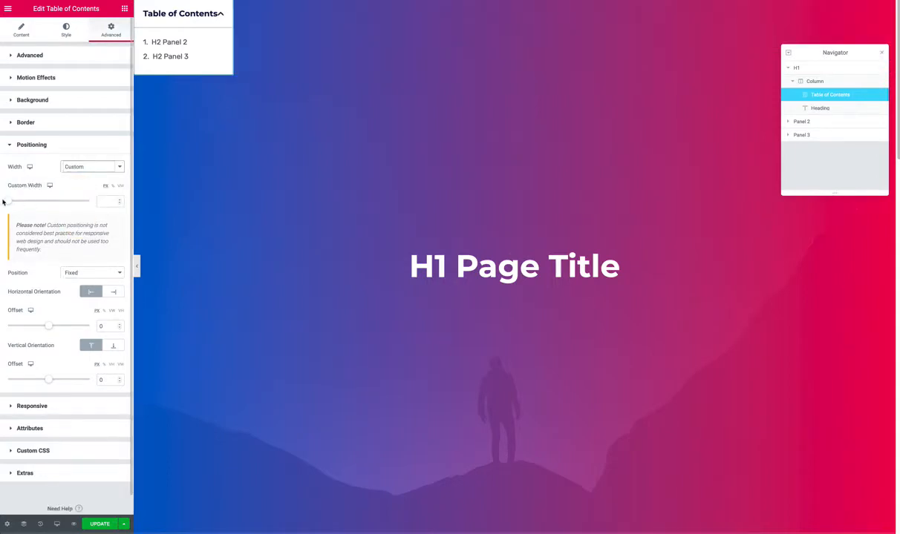
left_click(12, 203)
left_click_drag(12, 204, 27, 202)
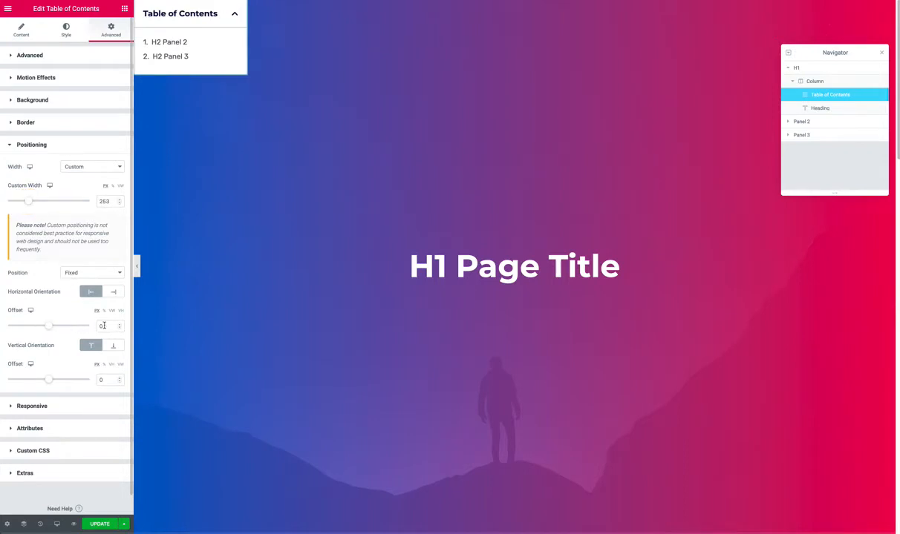
Step: Set both the horizontal and vertical offsets of the fixed table of contents to 20 px
double_click(101, 326)
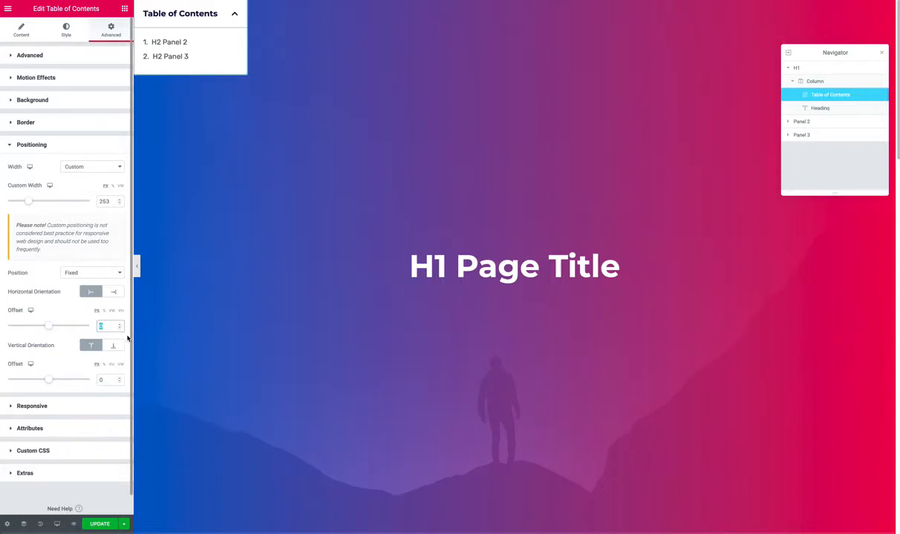
type("20")
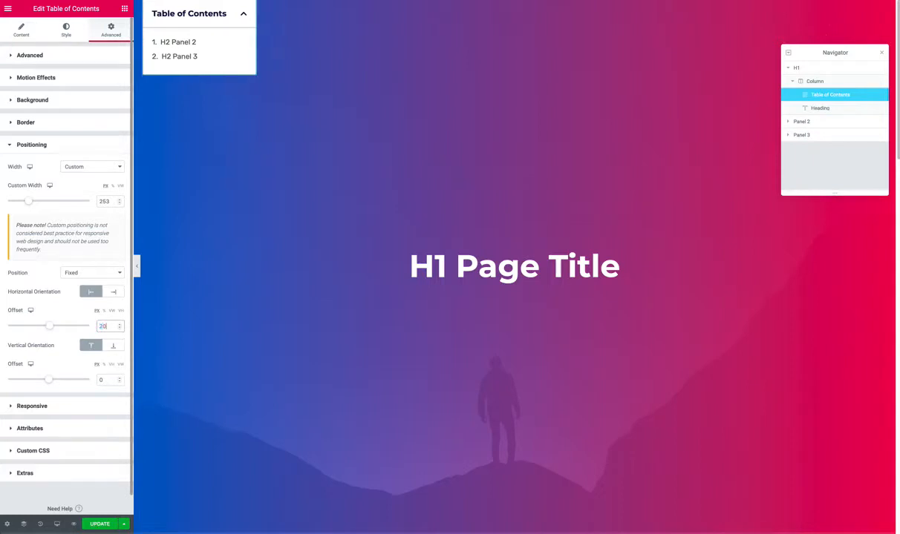
double_click(99, 381)
type("020")
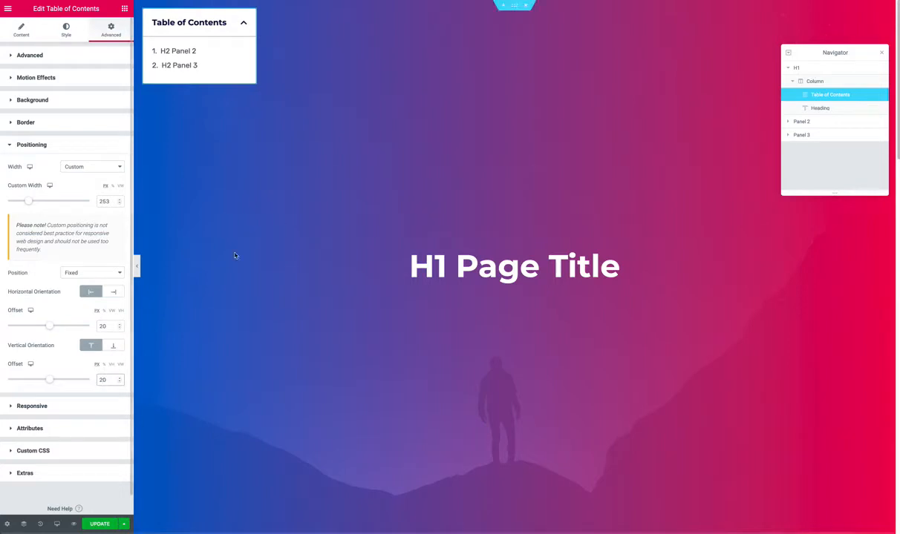
Step: Add an outline box shadow to the table of contents with blur 10, spread 1 and color rgba(0, 0, 0, 0.23)
scroll(328, 223, "down", 5)
scroll(334, 179, "down", 6)
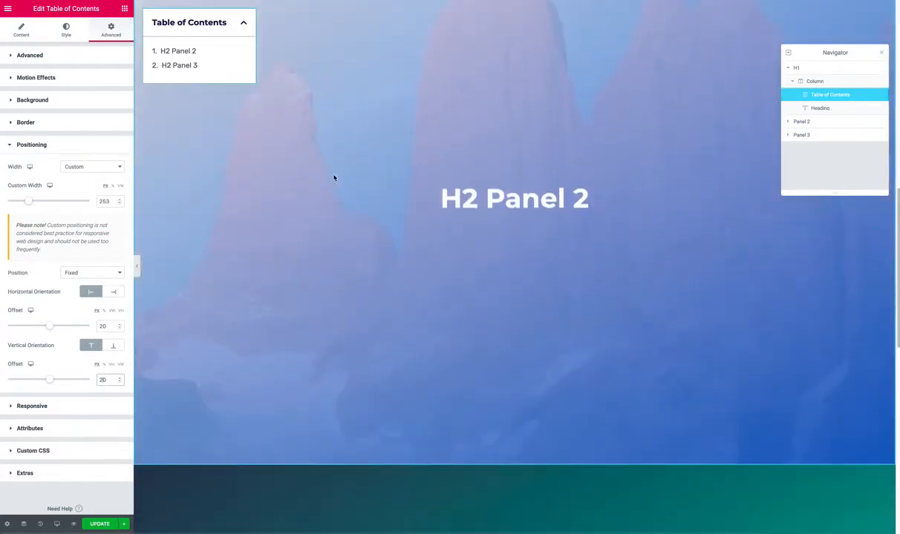
scroll(336, 177, "up", 3)
scroll(336, 176, "down", 1)
scroll(333, 179, "up", 1)
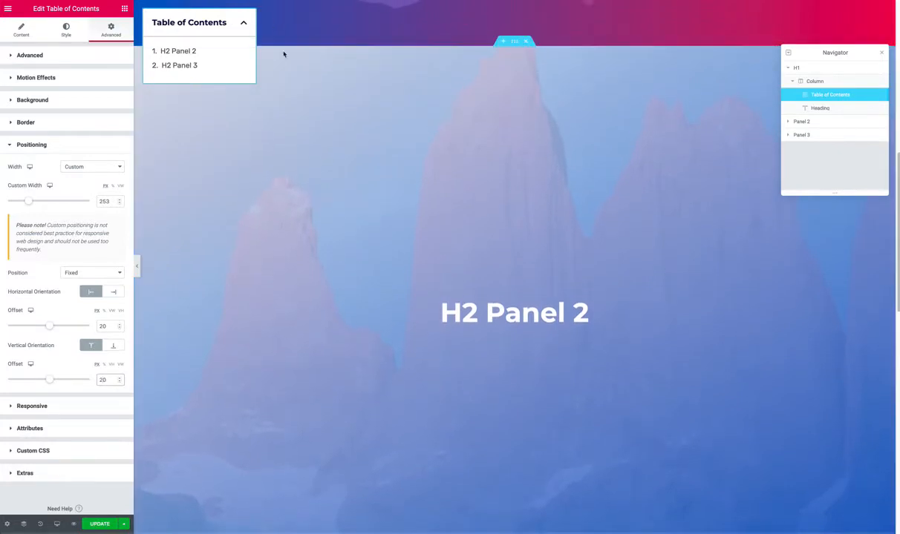
mouse_move(253, 18)
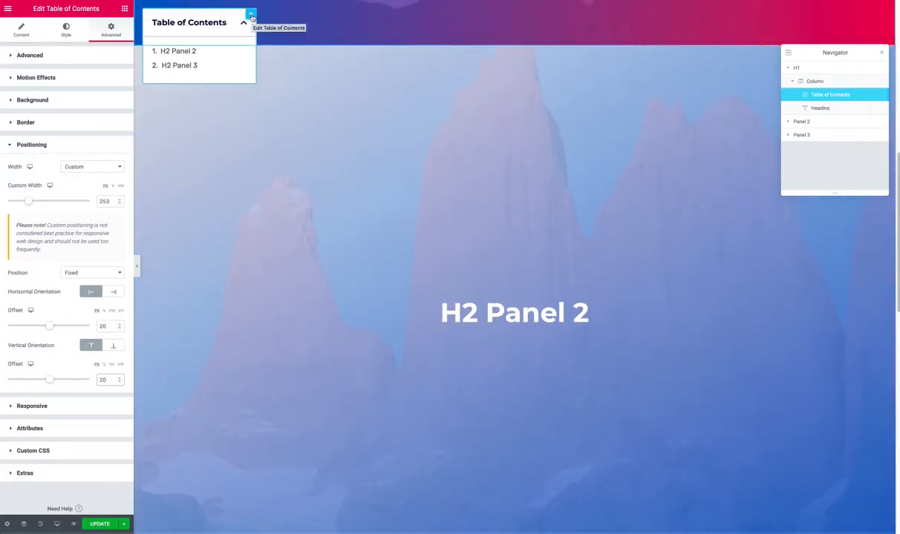
left_click(37, 124)
left_click(113, 225)
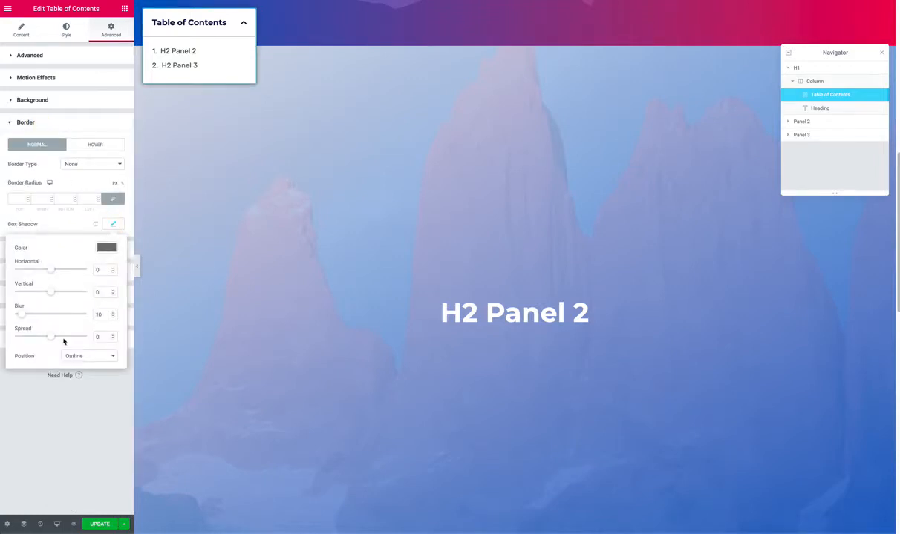
left_click_drag(52, 338, 50, 339)
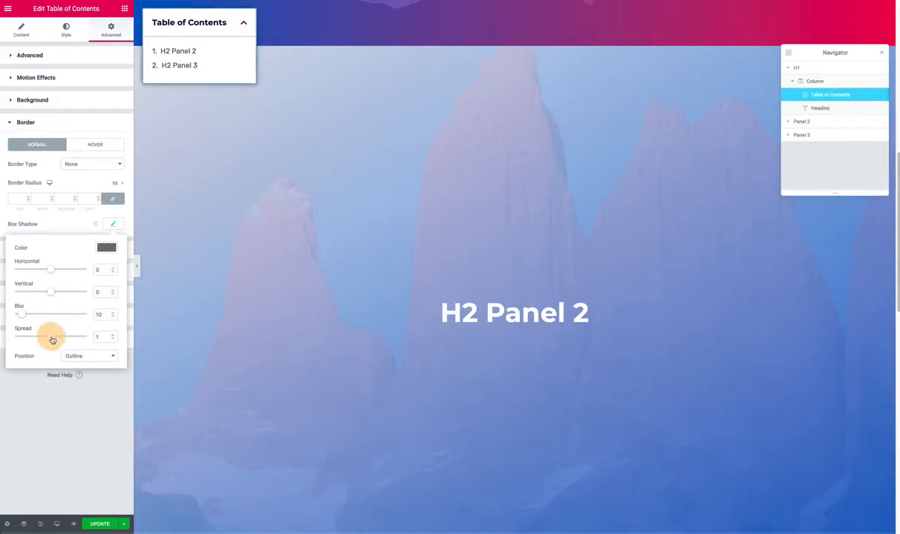
left_click(106, 248)
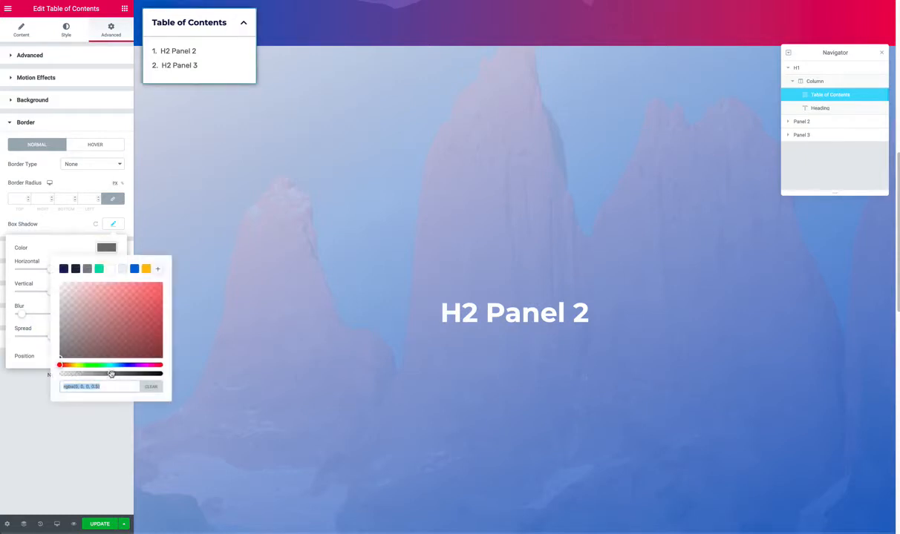
left_click_drag(112, 374, 84, 373)
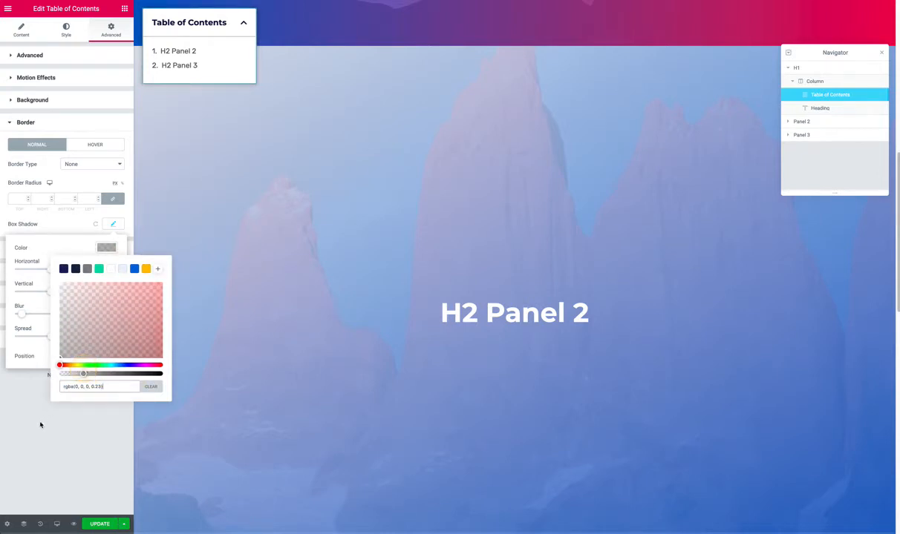
left_click(40, 426)
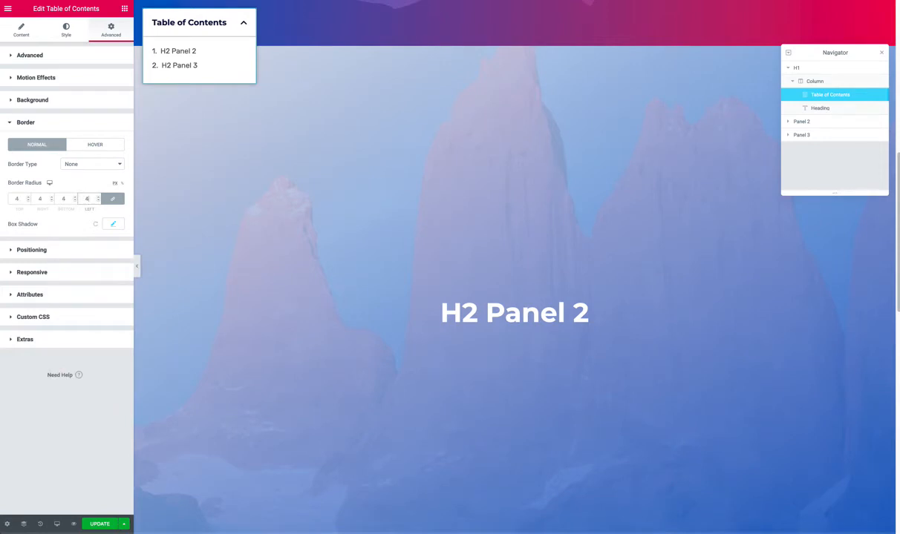
Step: Set the border radius on all corners of the table of contents to 8 px
double_click(89, 199)
type("10")
double_click(87, 199)
type("8")
Step: Change the title of the table of contents to "Destinations"
left_click(22, 32)
left_click_drag(73, 85, 34, 79)
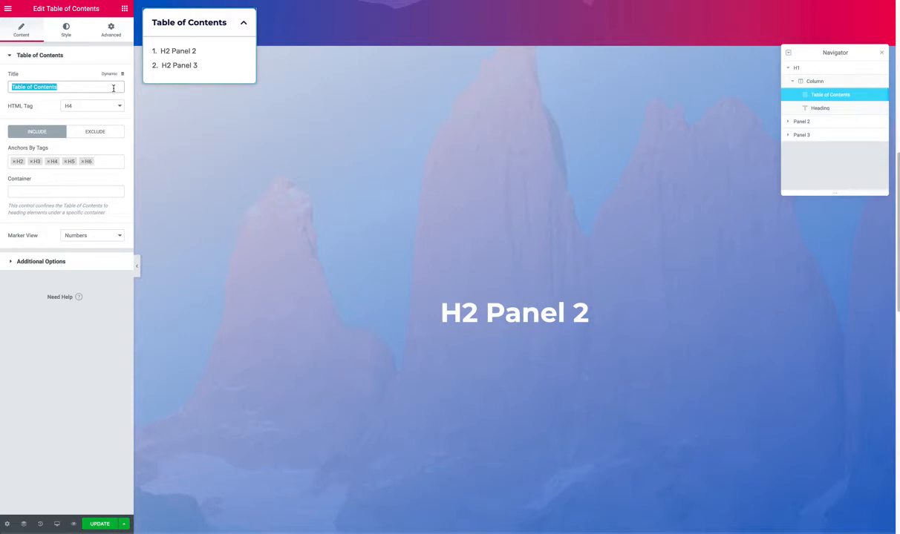
type("Menu")
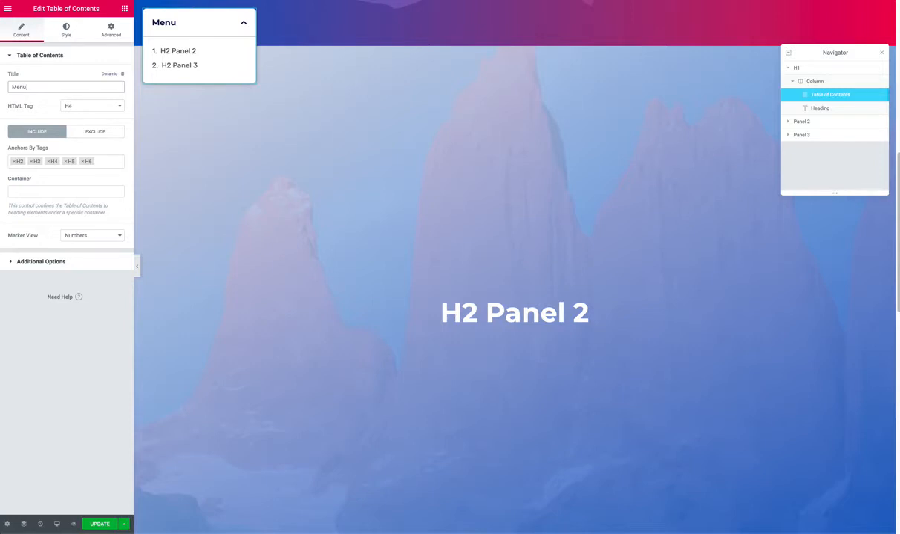
key("ctrl+a")
type("DEsit")
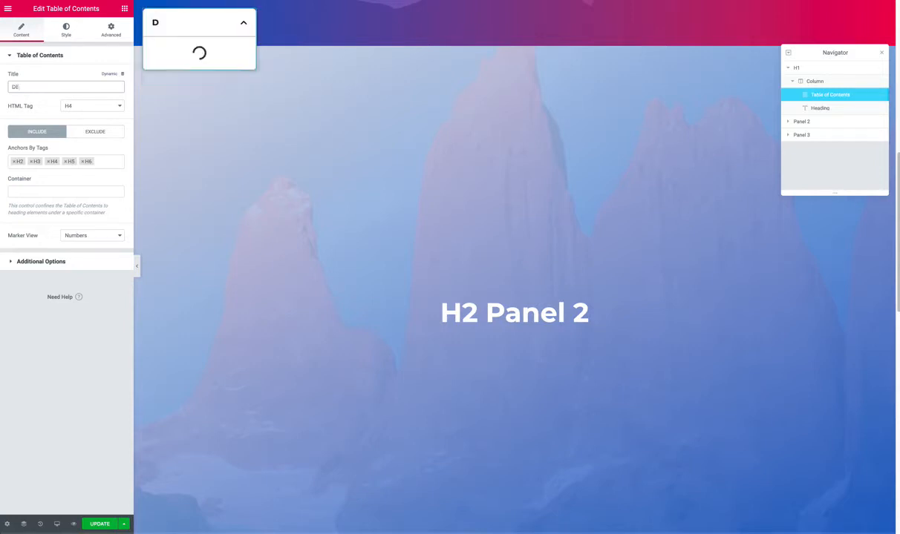
key("BackSpace")
key("BackSpace")
key("BackSpace")
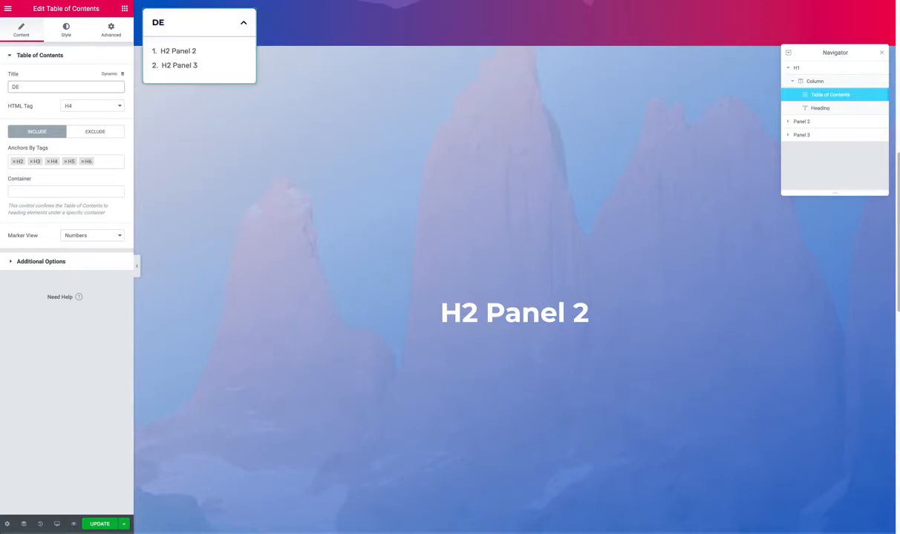
type("sti")
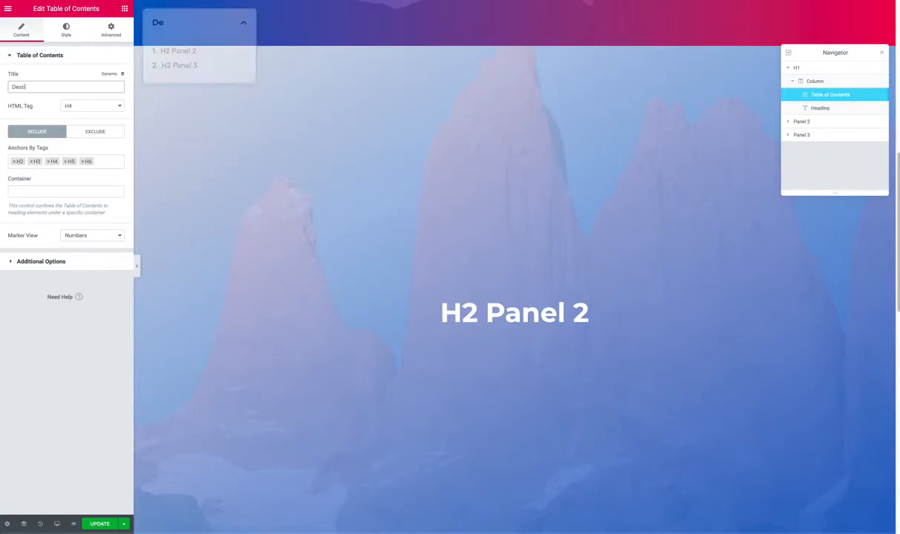
type("nations")
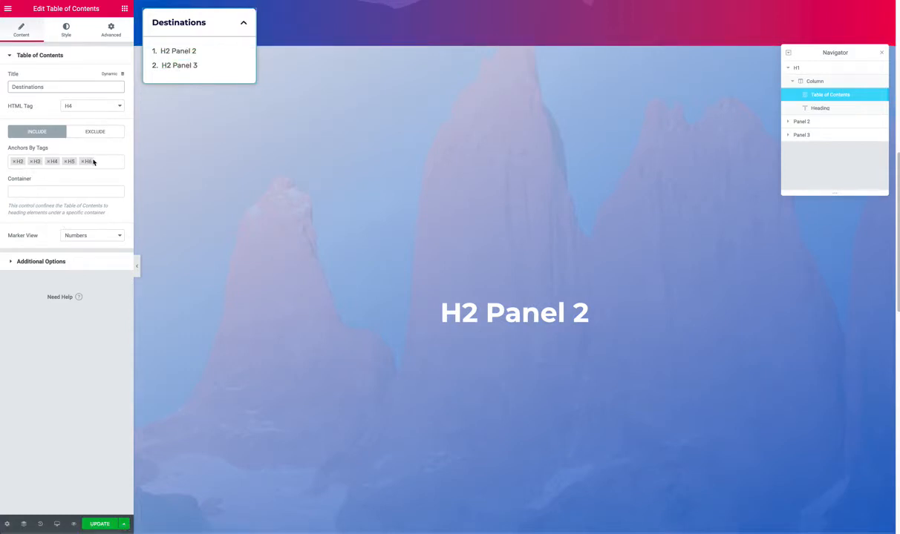
Step: Add a new Heading widget directly below the H2 Panel 2 heading
scroll(652, 271, "down", 8)
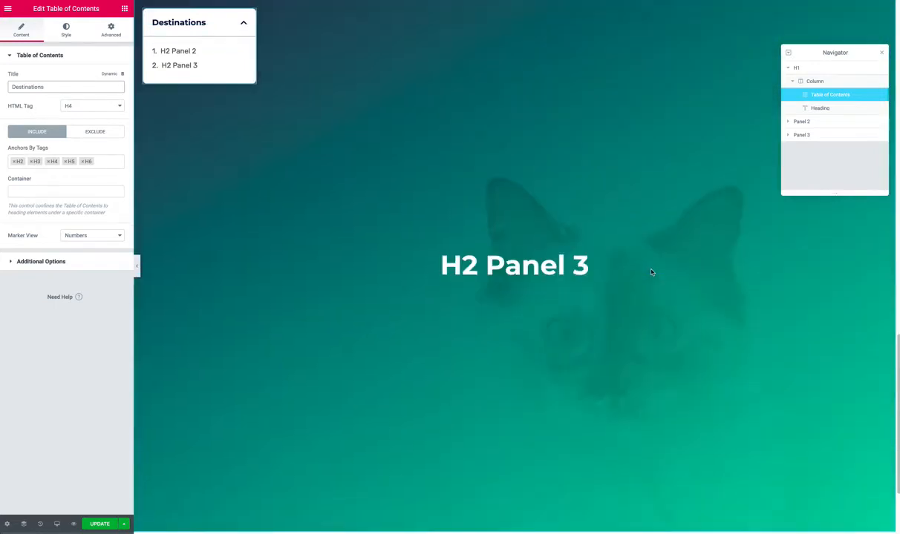
scroll(651, 272, "down", 3)
scroll(647, 274, "up", 10)
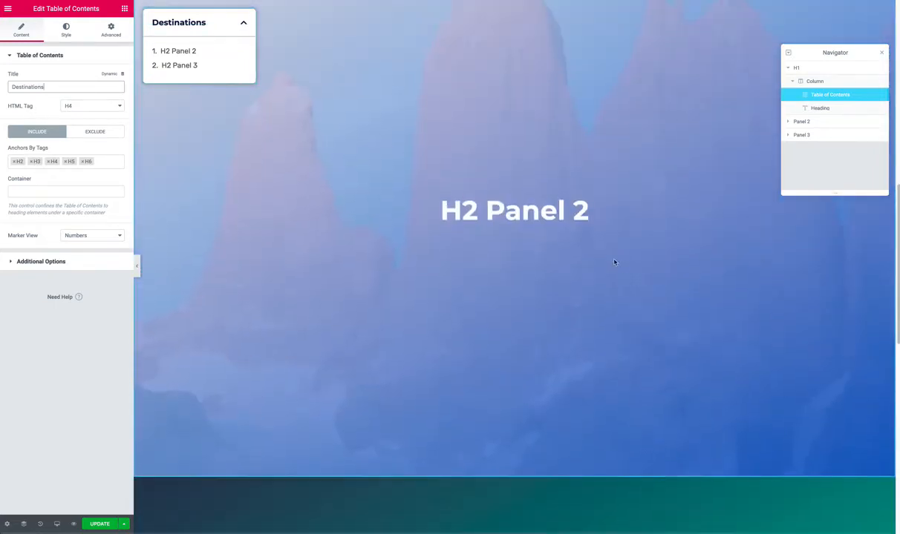
left_click(594, 204)
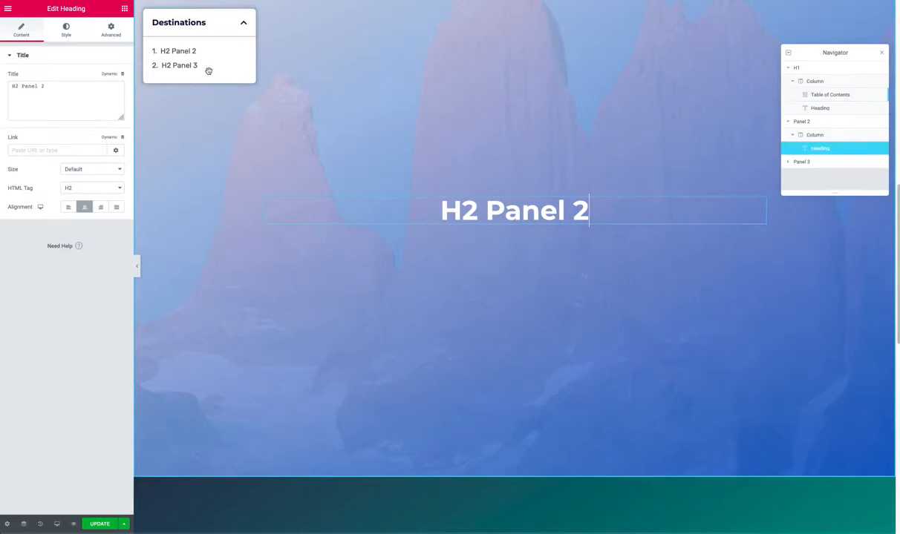
left_click(124, 8)
left_click_drag(98, 95, 498, 223)
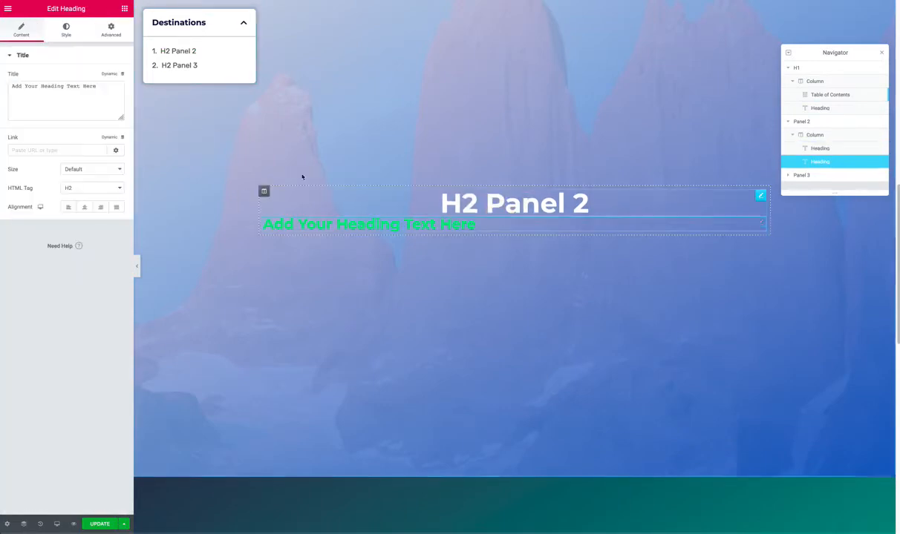
Step: Set the new heading's HTML tag to H3 and center its alignment
left_click(88, 188)
left_click(85, 196)
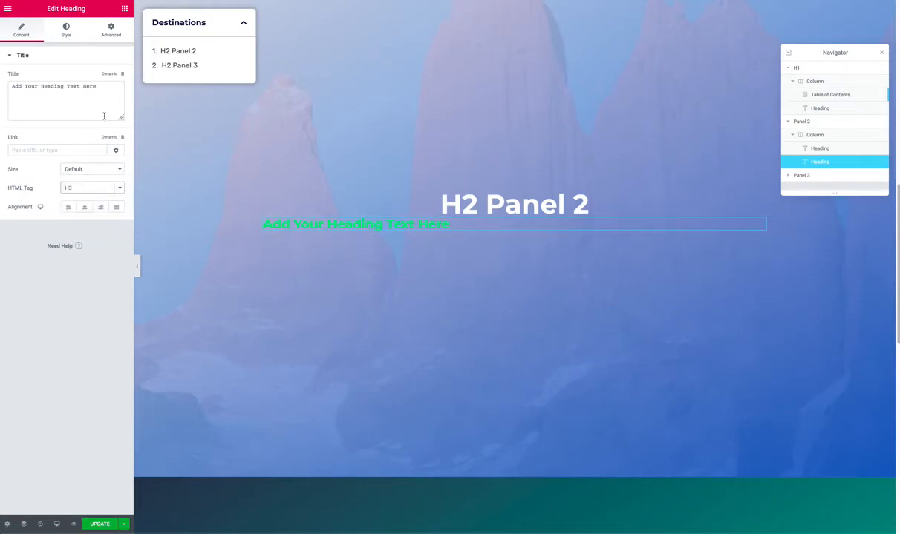
left_click(84, 207)
Step: Set the new heading's text color to white (#FFFFFF)
left_click(67, 31)
left_click(112, 81)
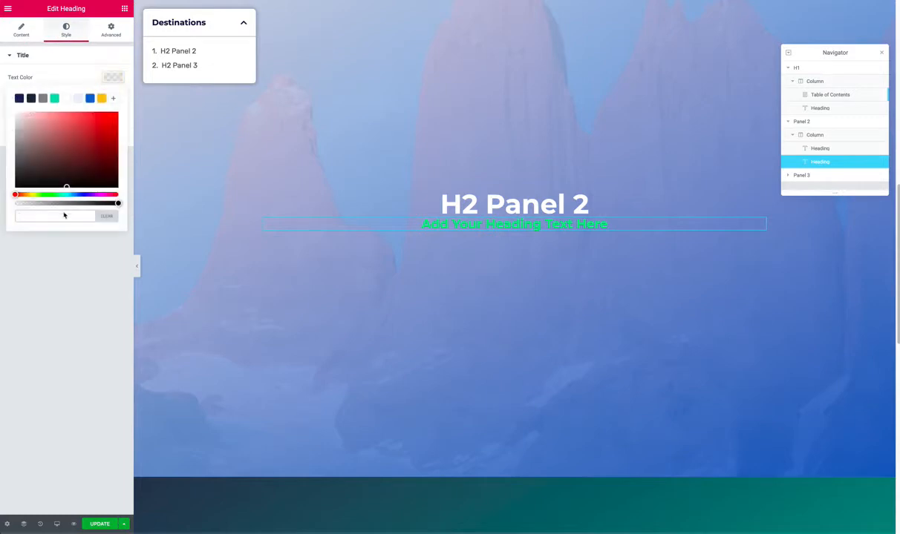
left_click(66, 98)
Step: Change the new heading's title text to "H3 Title"
left_click(35, 29)
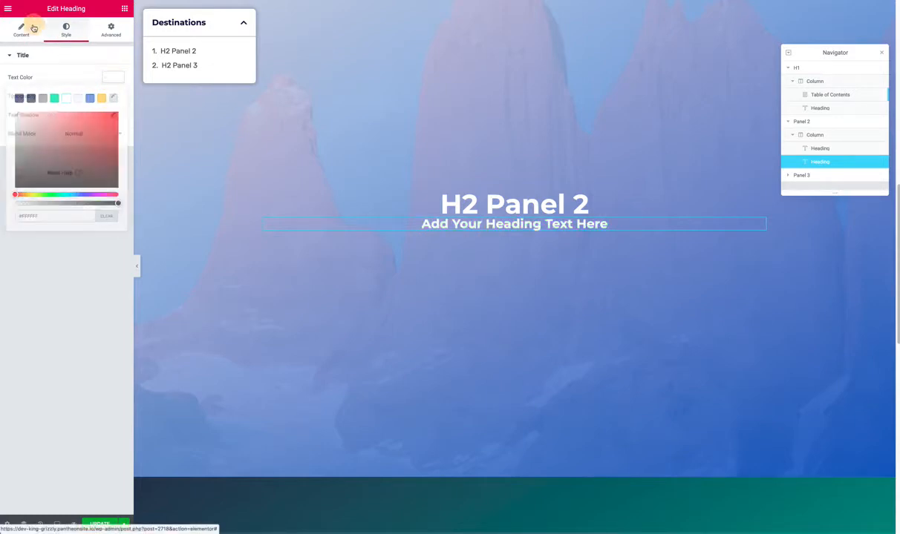
left_click(49, 90)
triple_click(50, 89)
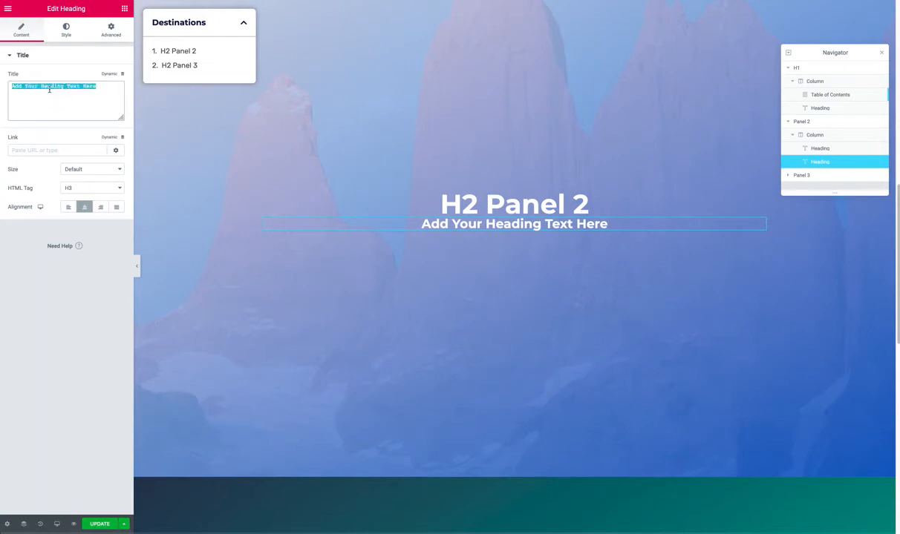
type("H3 Title")
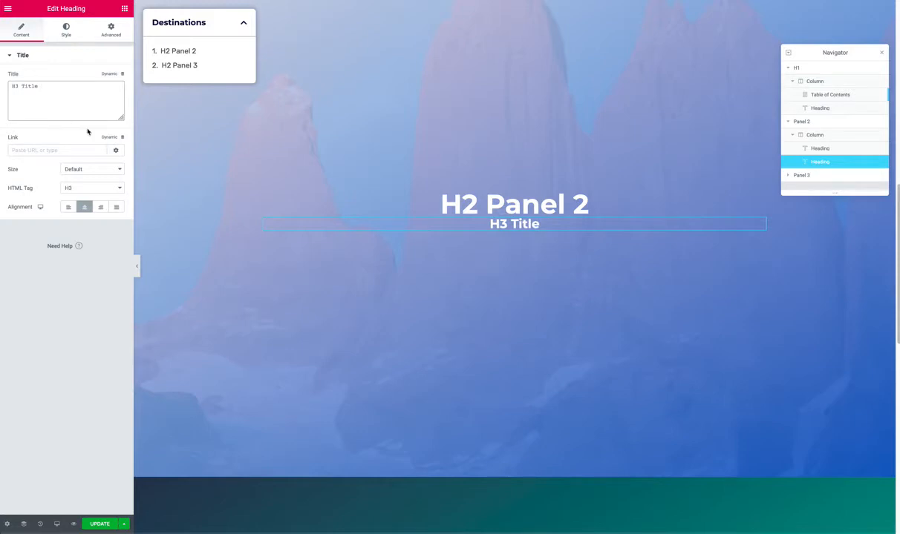
Step: Update the page with the added heading and reload the editor
left_click(227, 54)
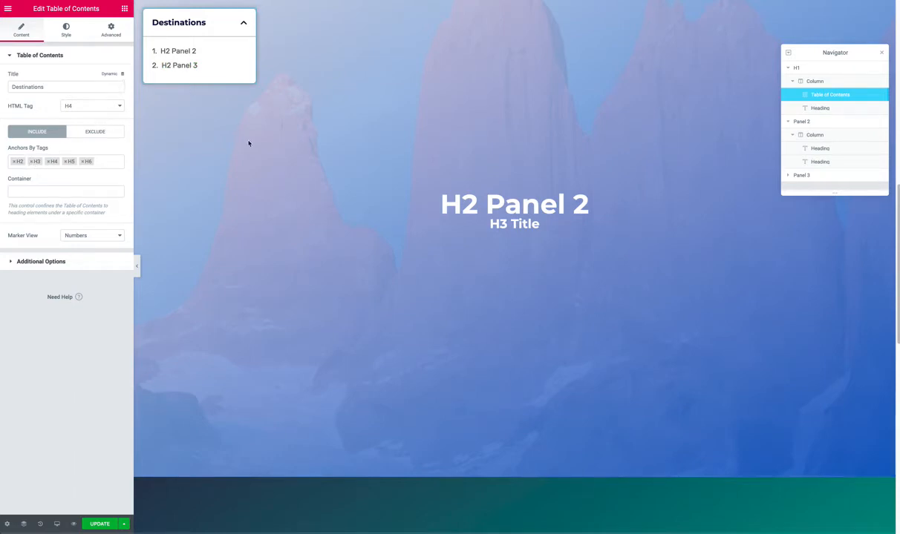
left_click(109, 525)
left_click(35, 1)
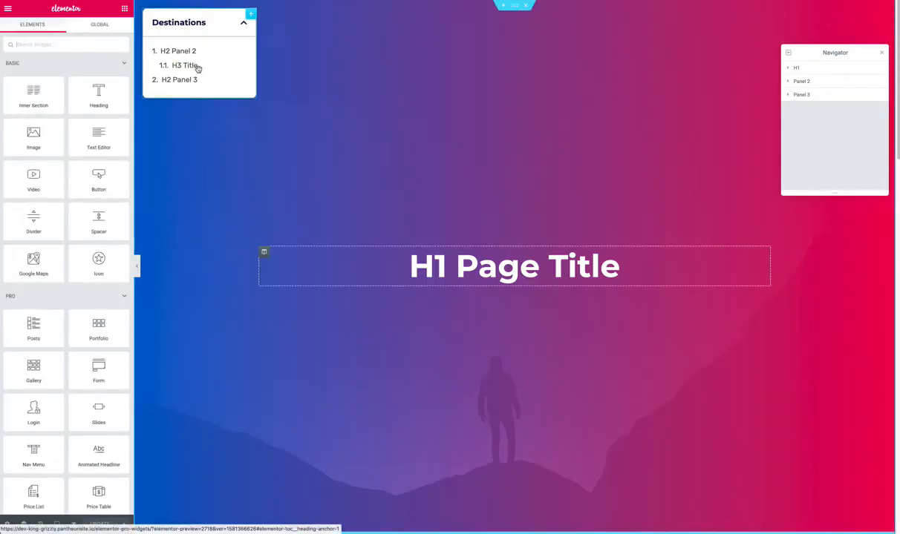
Step: Test the H3 Title link of the table of contents in the editor and return towards the page top
left_click(196, 68)
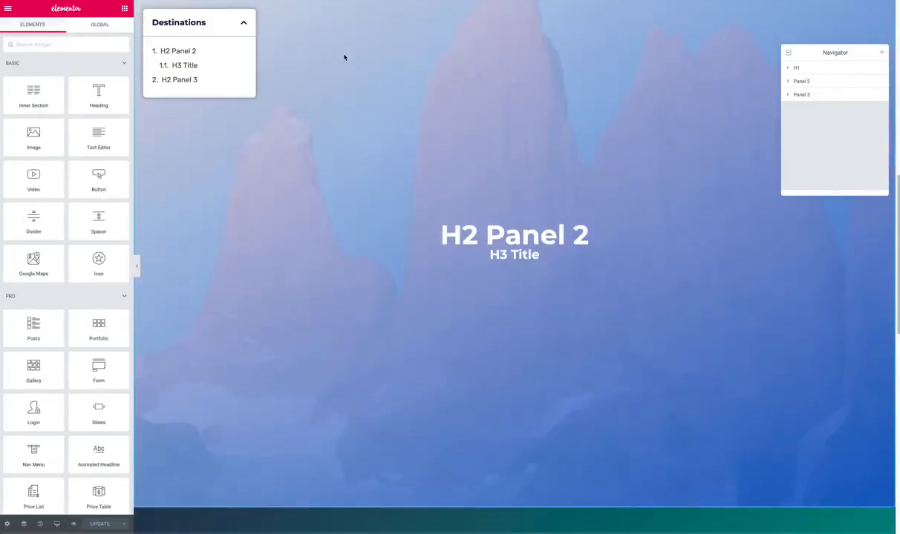
scroll(345, 58, "up", 3)
scroll(188, 71, "up", 2)
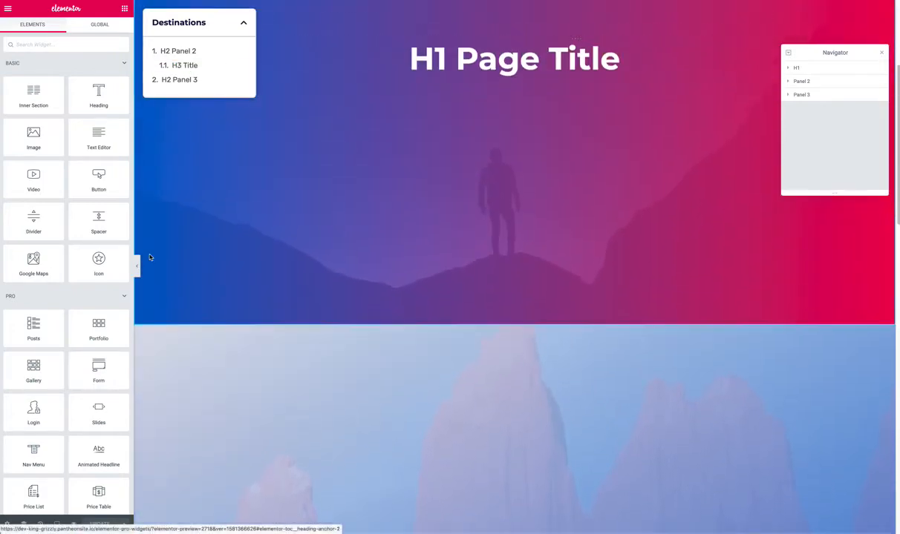
Step: Preview the page and test the H3 Title and H2 Panel 2 links in the Destinations table of contents
left_click(75, 525)
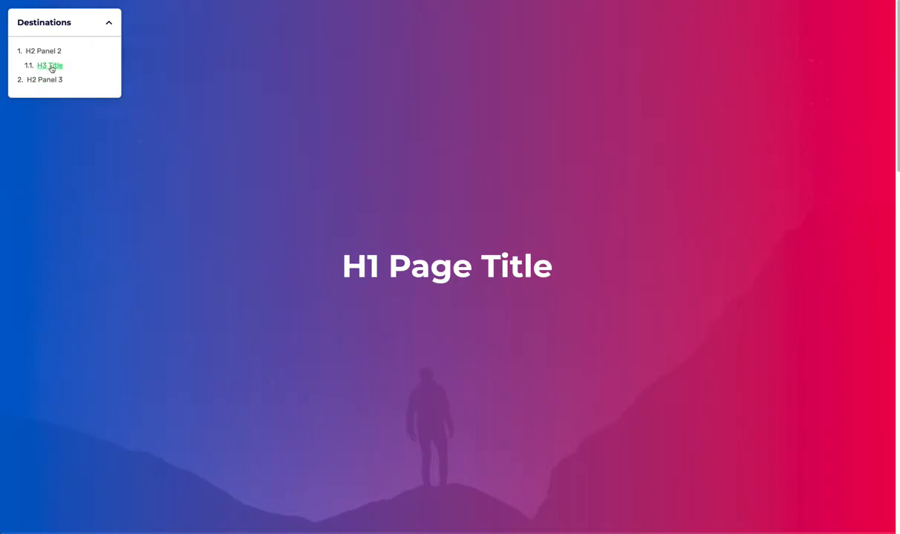
left_click(51, 67)
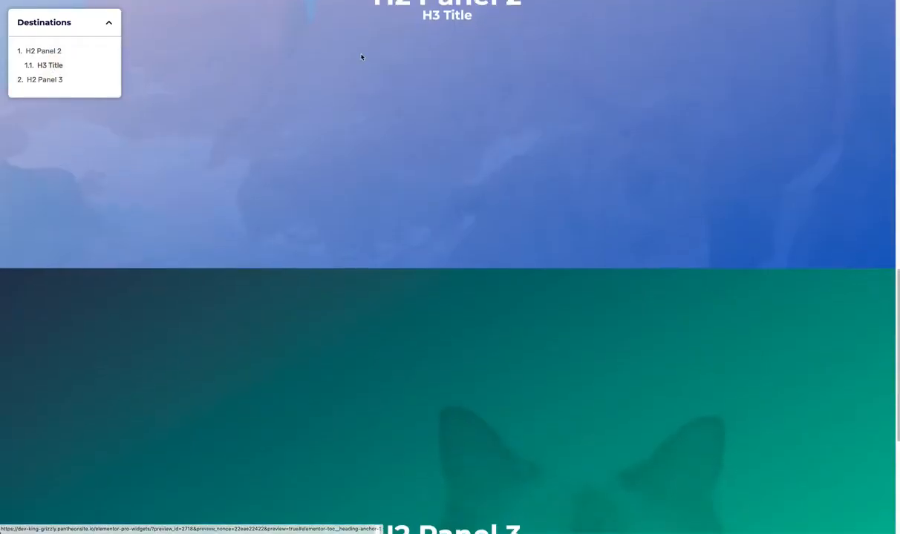
scroll(353, 106, "up", 1)
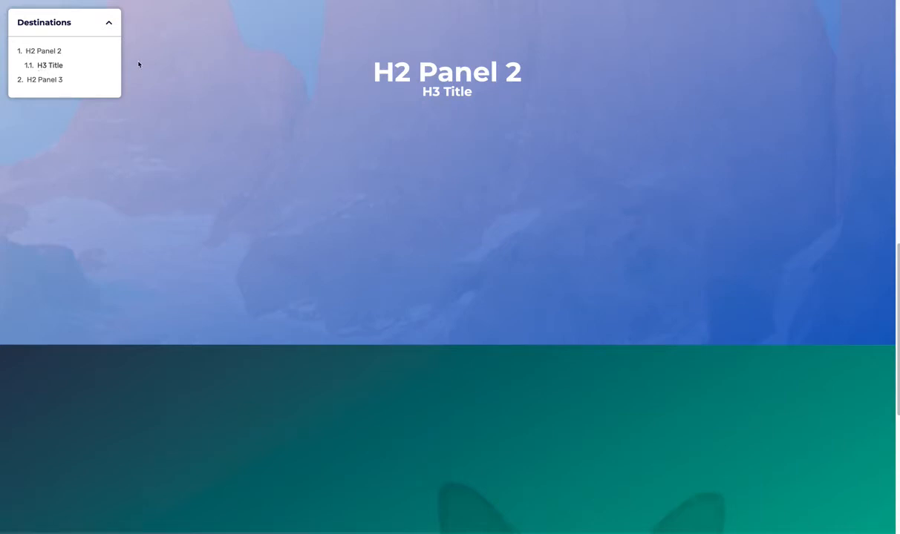
left_click(52, 55)
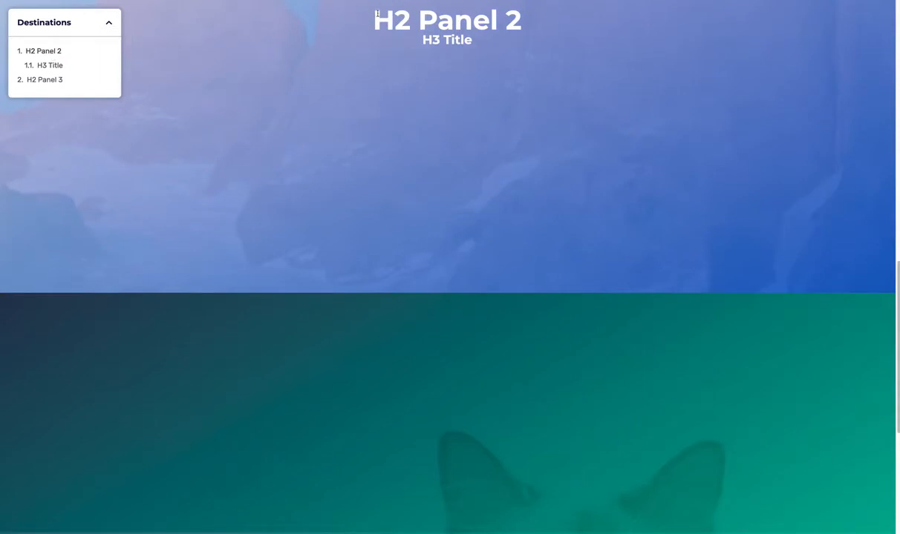
left_click(59, 67)
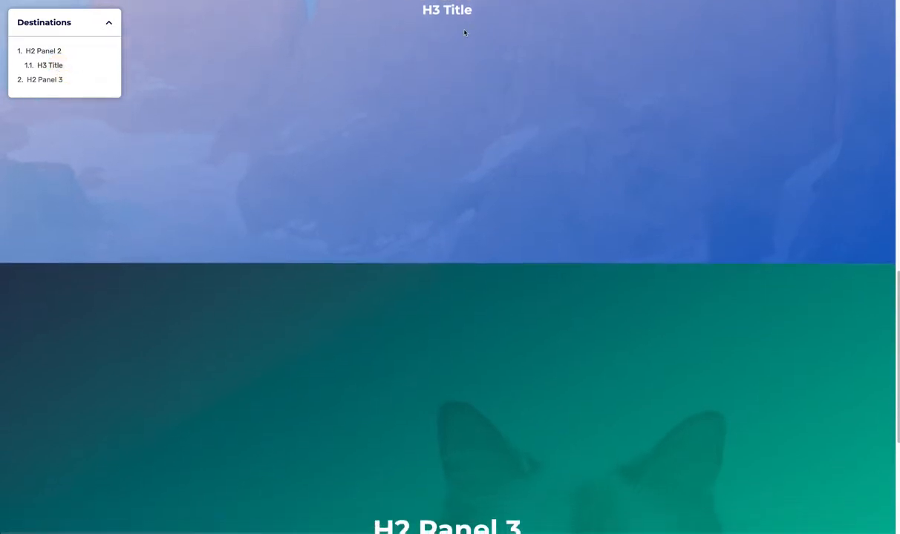
Step: Return to the top of the previewed page and test the H2 Panel 3 and H2 Panel 2 links
scroll(458, 32, "up", 4)
scroll(465, 181, "up", 2)
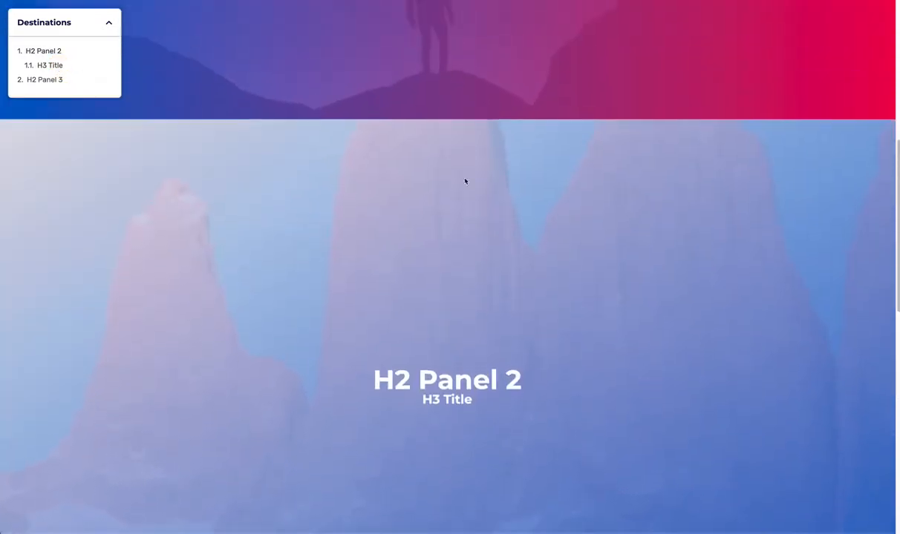
scroll(554, 334, "up", 5)
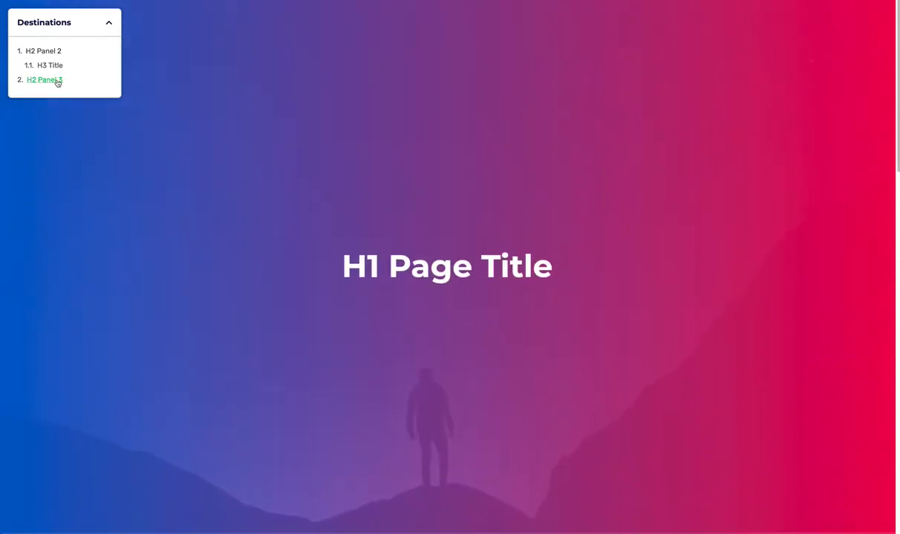
left_click(57, 81)
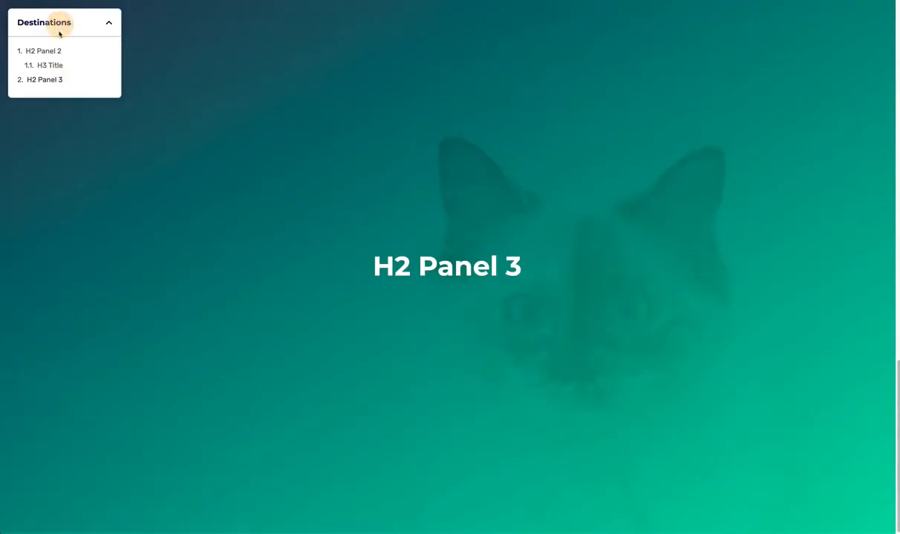
left_click(54, 51)
scroll(492, 135, "up", 7)
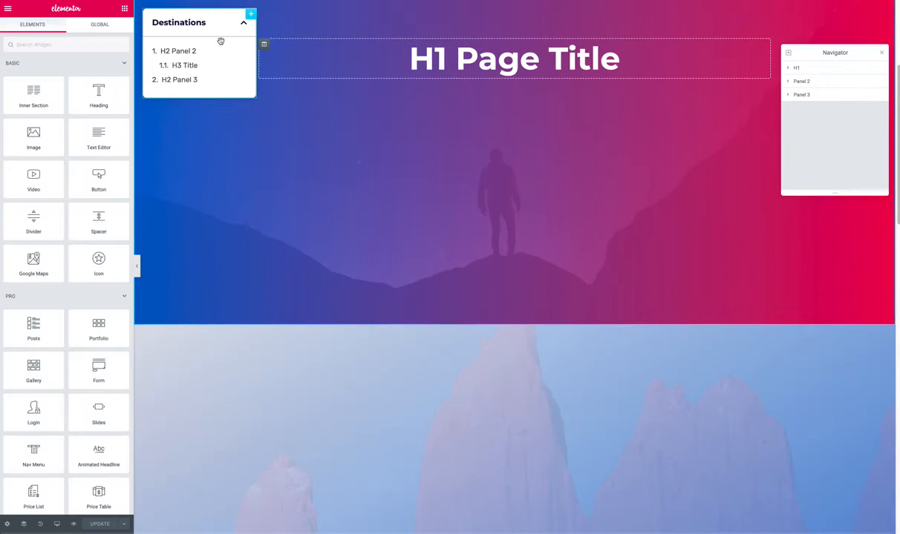
Step: Back in the editor, set the HTML tag of the table of contents title to H2
left_click(221, 41)
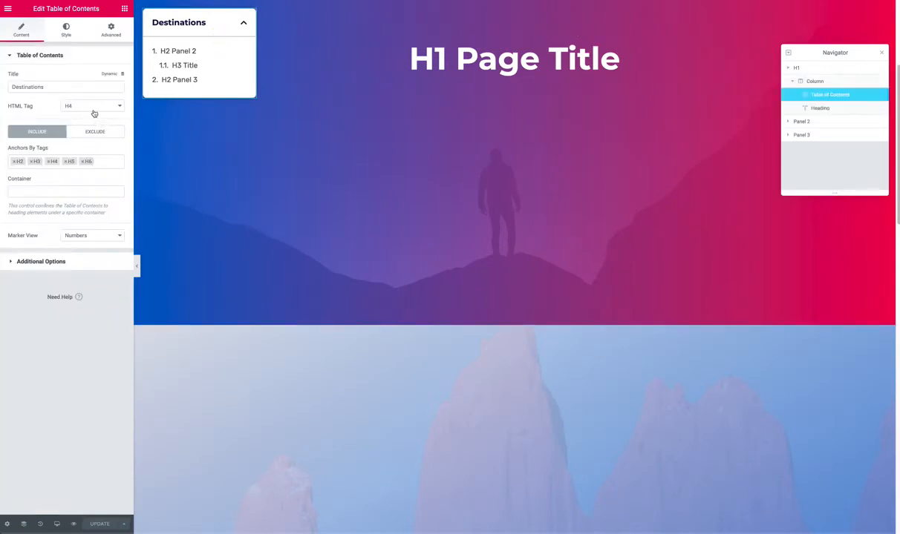
left_click(94, 112)
left_click(92, 110)
left_click(93, 111)
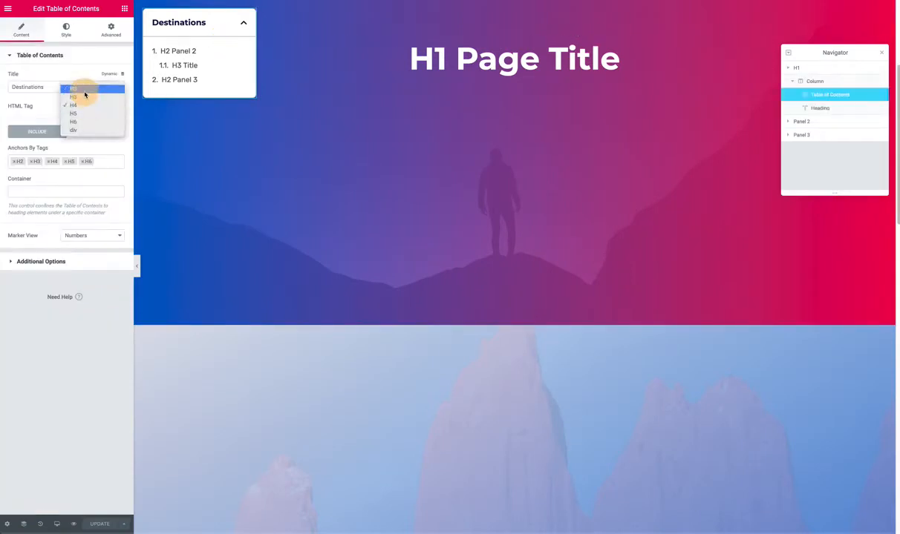
Step: Remove H4, H5 and H6 from the included anchor tags, keeping only H2 and H3
left_click(83, 162)
left_click(66, 162)
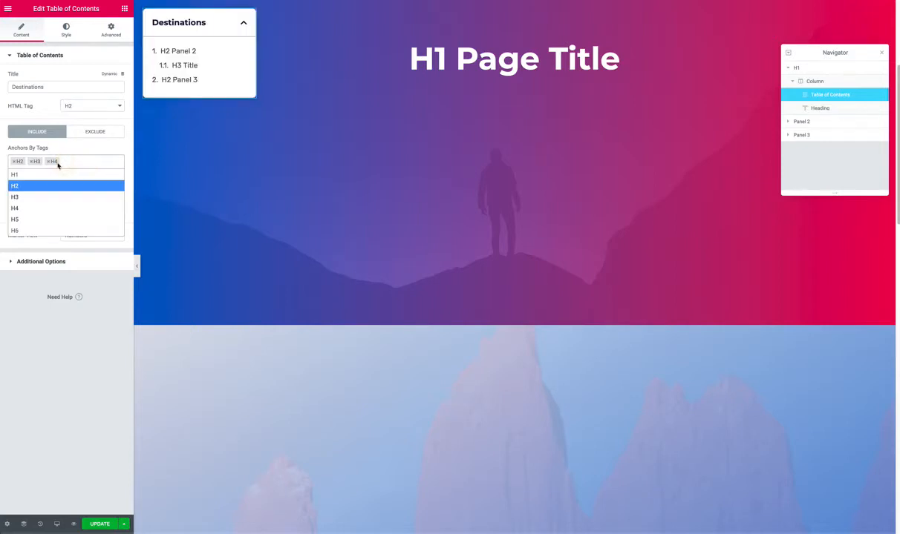
left_click(49, 161)
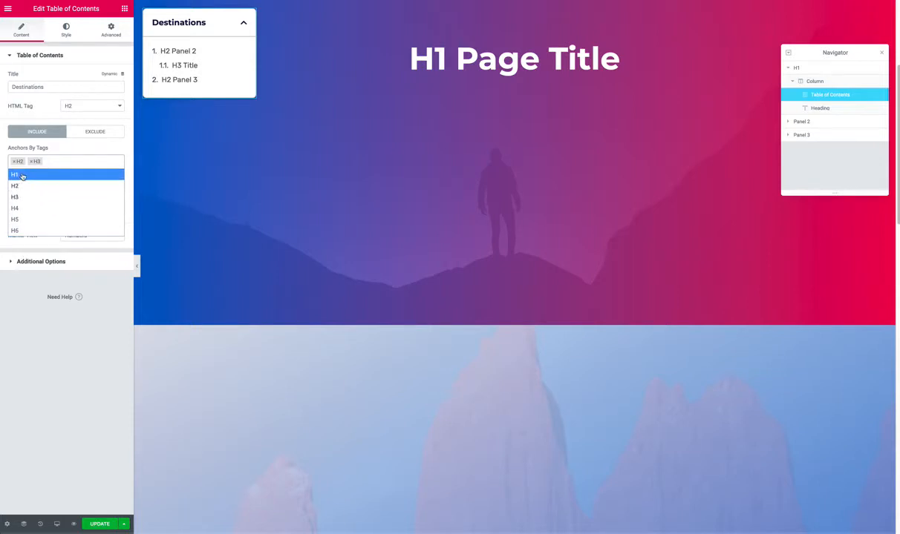
left_click(57, 393)
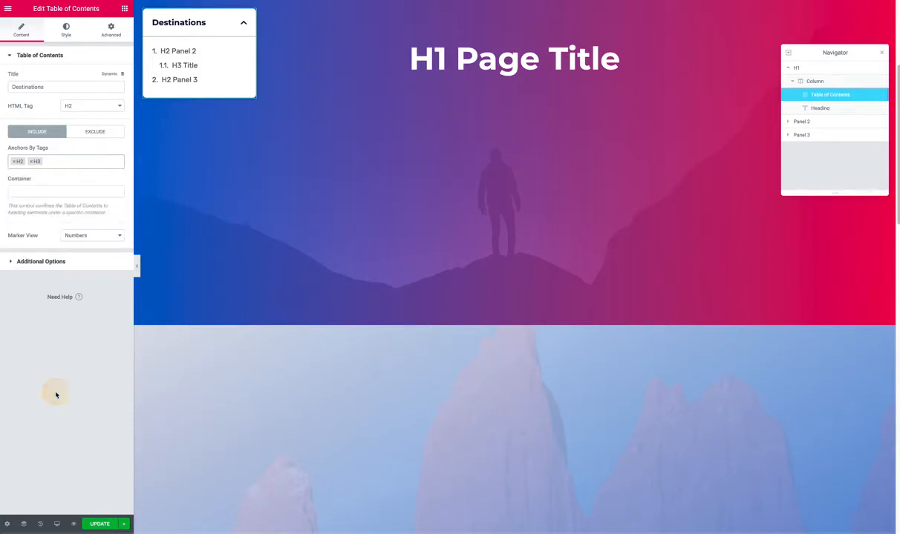
Step: Try entering "#" as the CSS ID of the H1 section
left_click(28, 196)
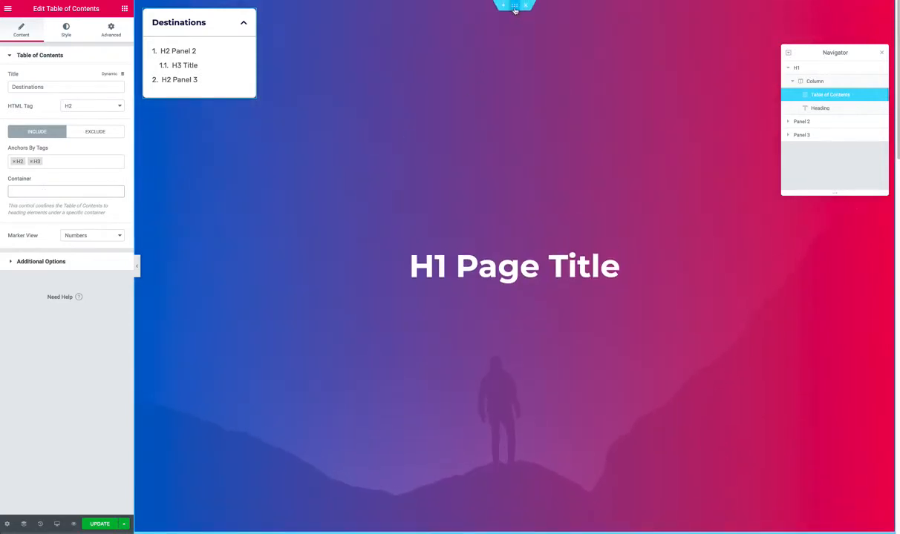
left_click(514, 7)
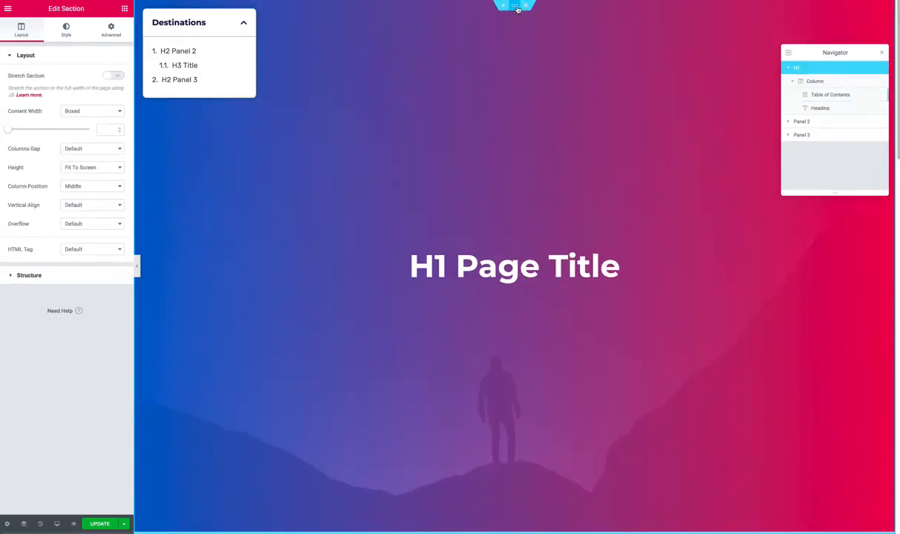
left_click(117, 35)
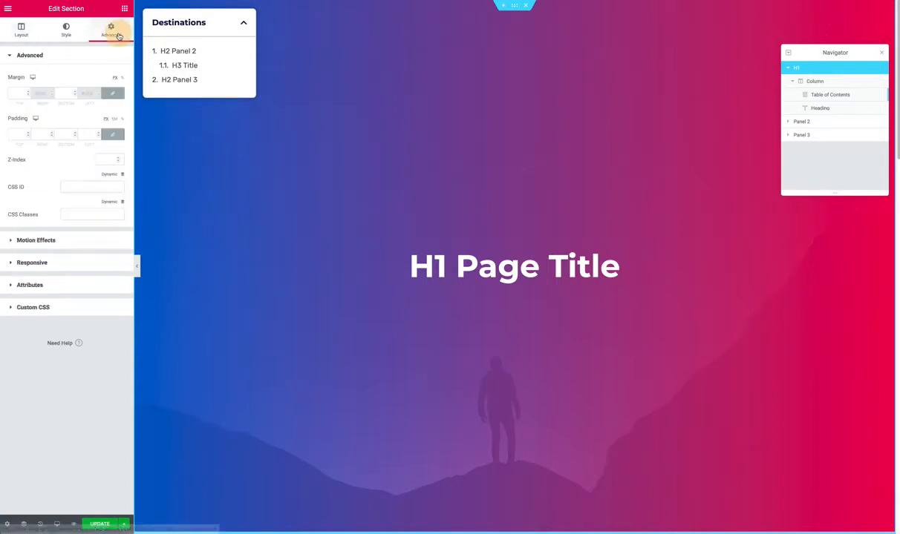
left_click(75, 188)
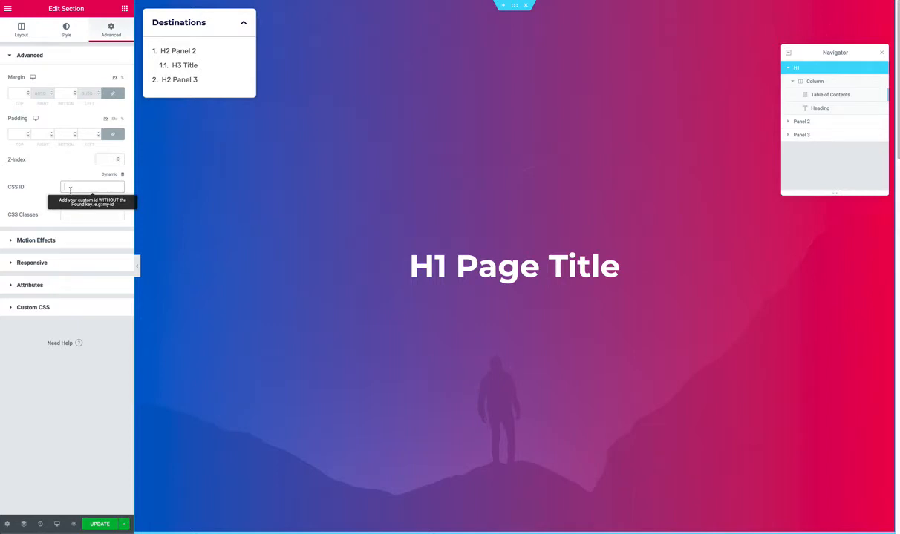
type("#")
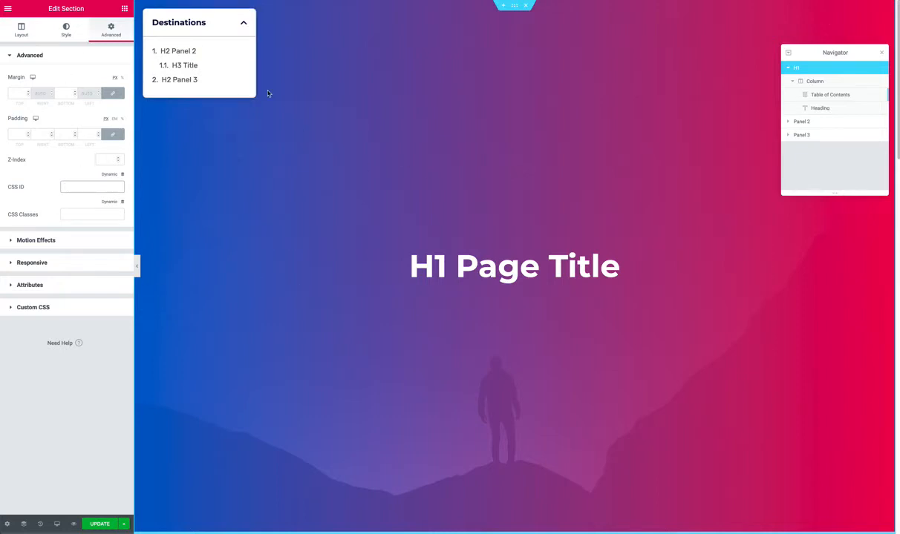
Step: Set the marker view of the table of contents to Bullets
left_click(233, 26)
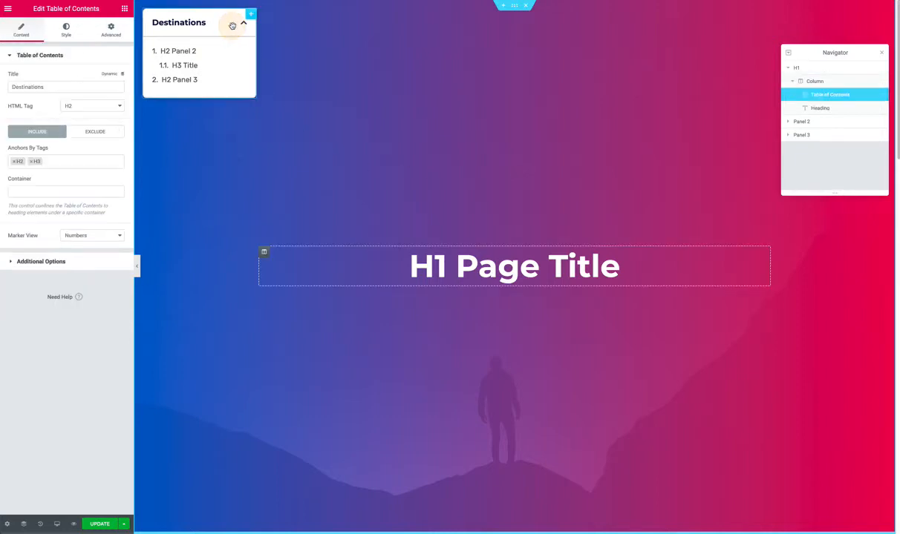
left_click(35, 191)
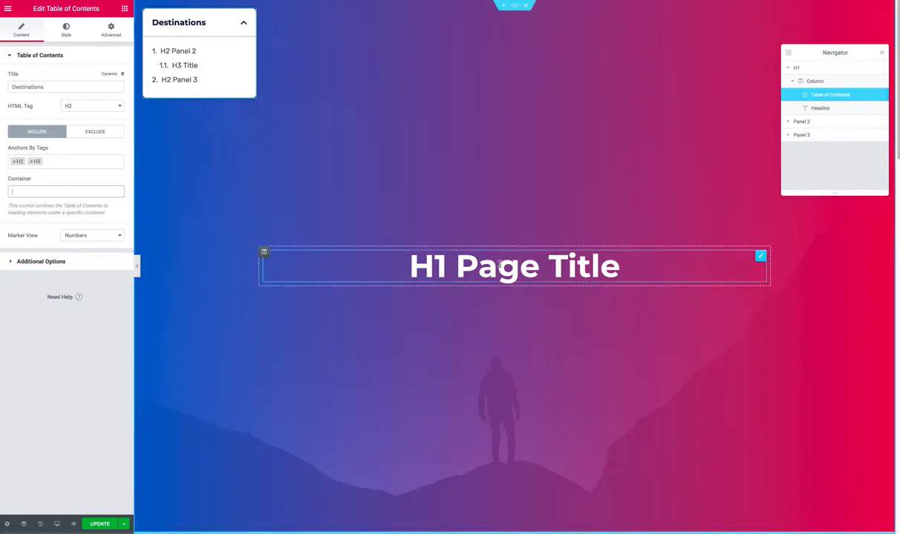
scroll(498, 265, "down", 1)
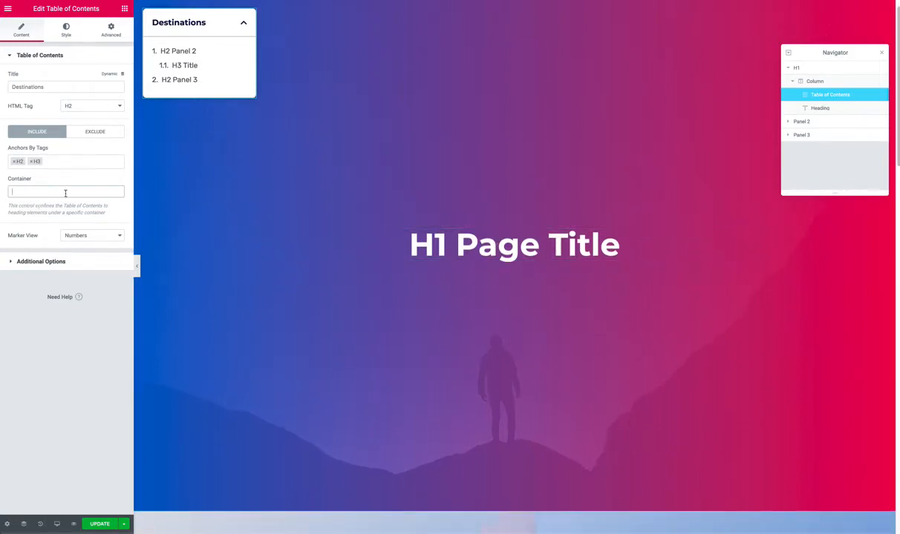
left_click(95, 236)
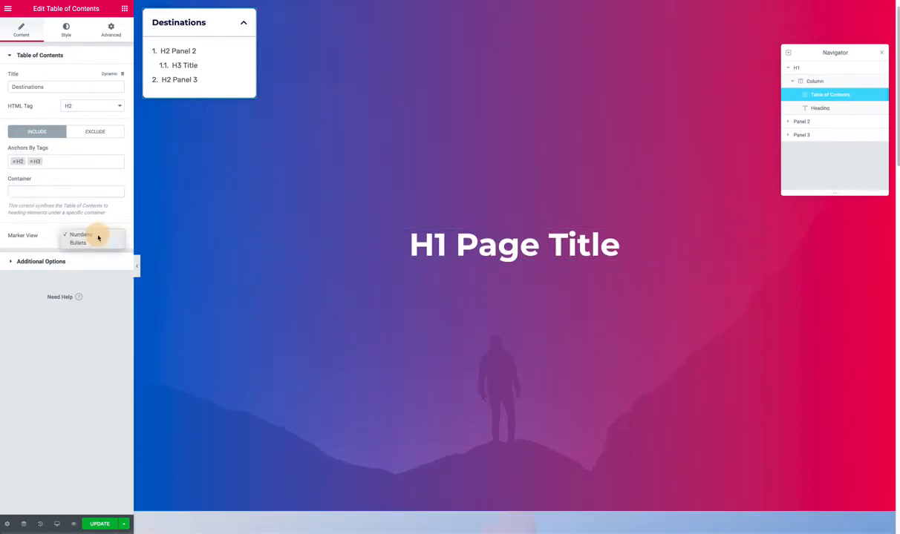
left_click(98, 236)
left_click(96, 239)
left_click(97, 244)
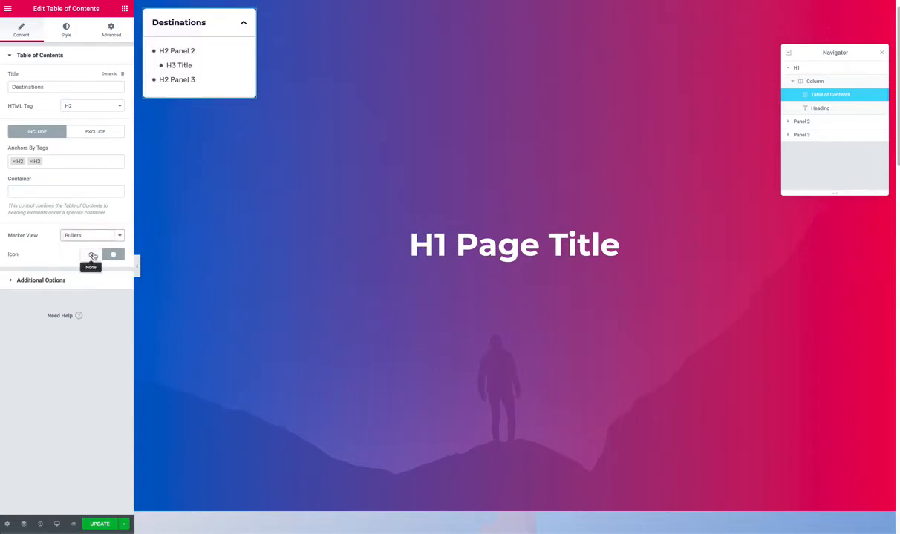
left_click(93, 256)
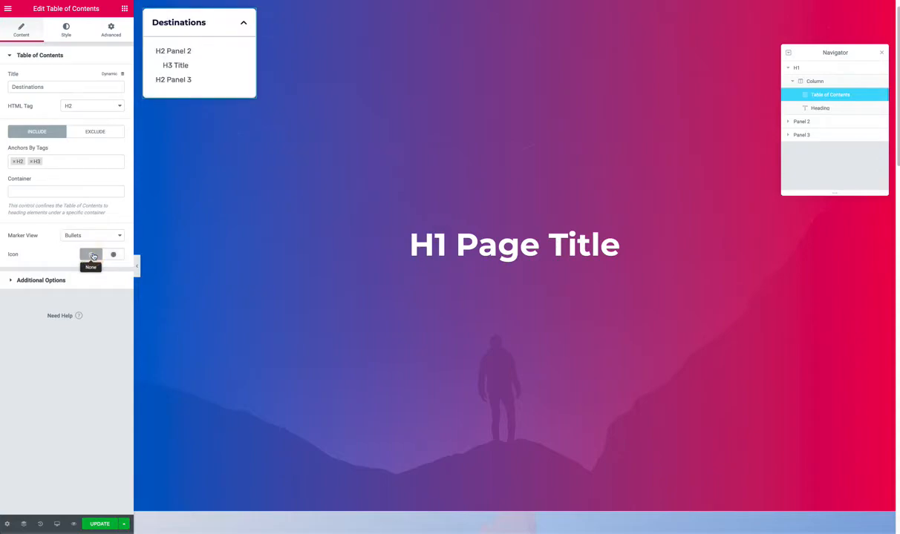
left_click(113, 255)
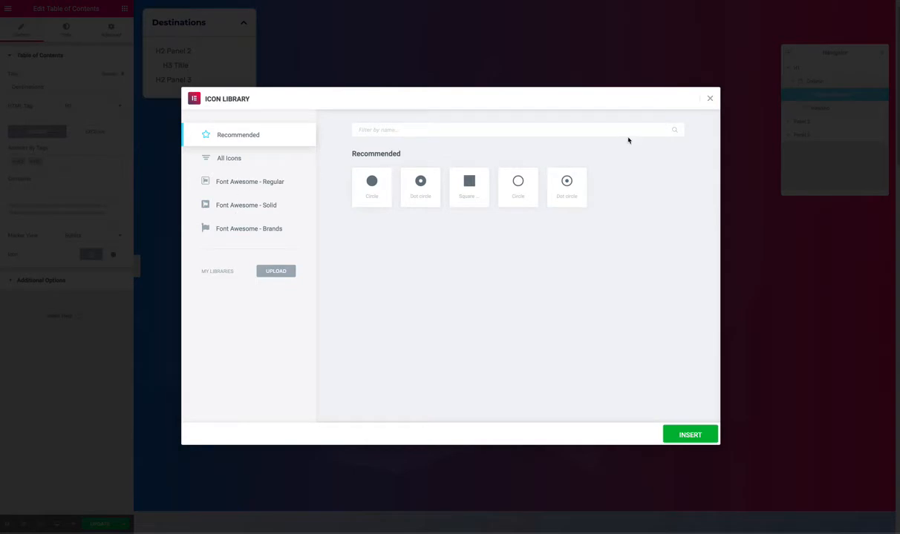
left_click(709, 98)
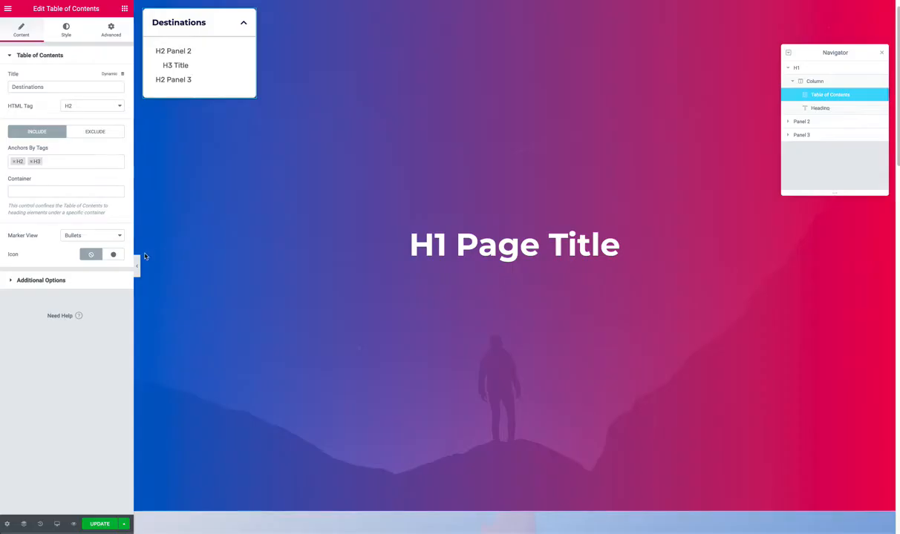
Step: Set the list marker icon to the solid Dot circle from the icon library's recommended icons
left_click(115, 256)
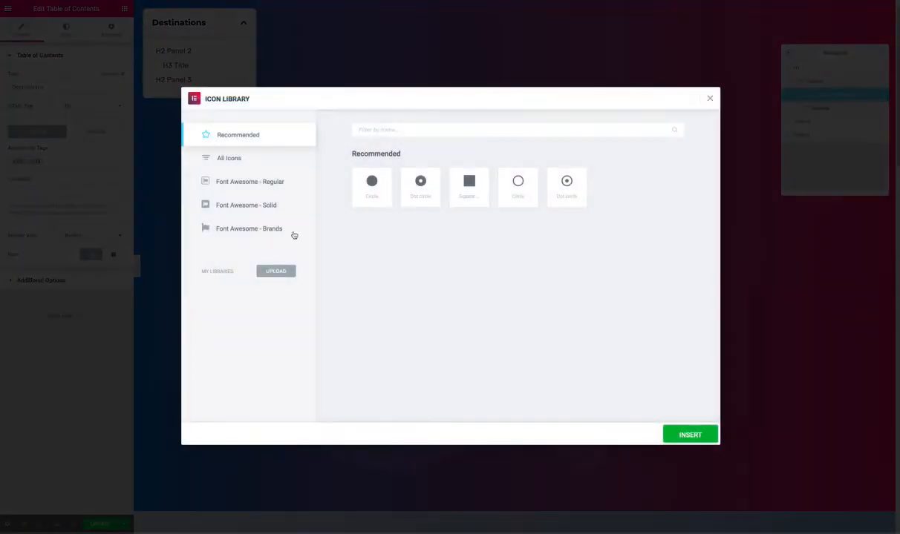
left_click(422, 193)
left_click(689, 434)
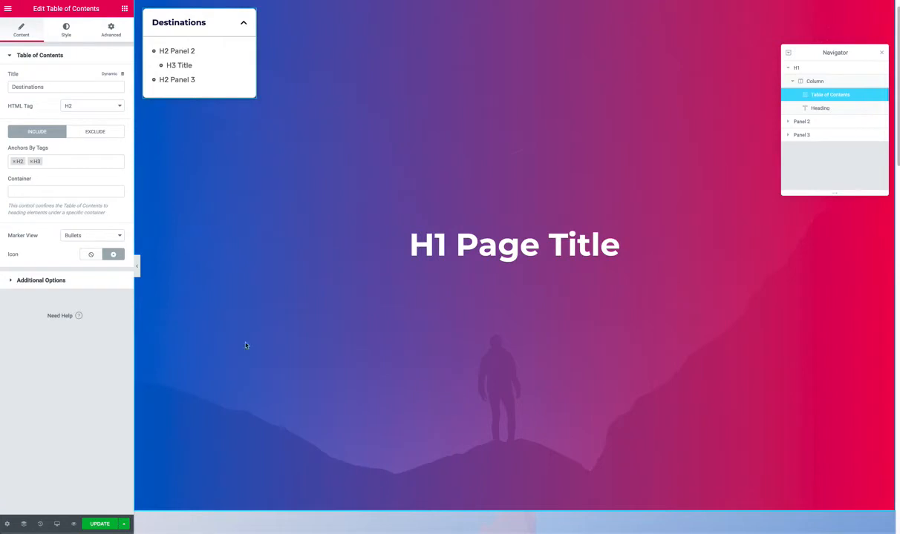
left_click(81, 235)
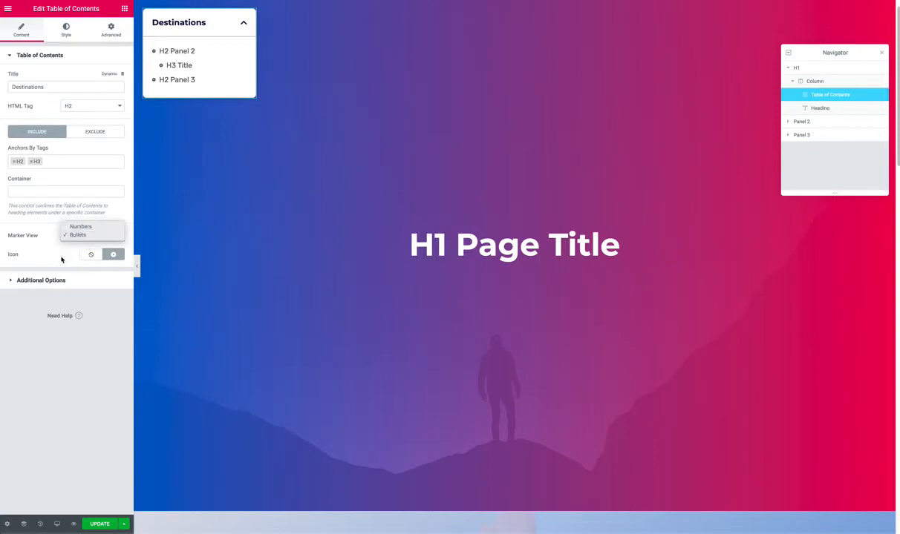
left_click(62, 259)
Step: In the additional options, use the blue arrow SVG from the media library as the table of contents' expand icon
left_click(56, 281)
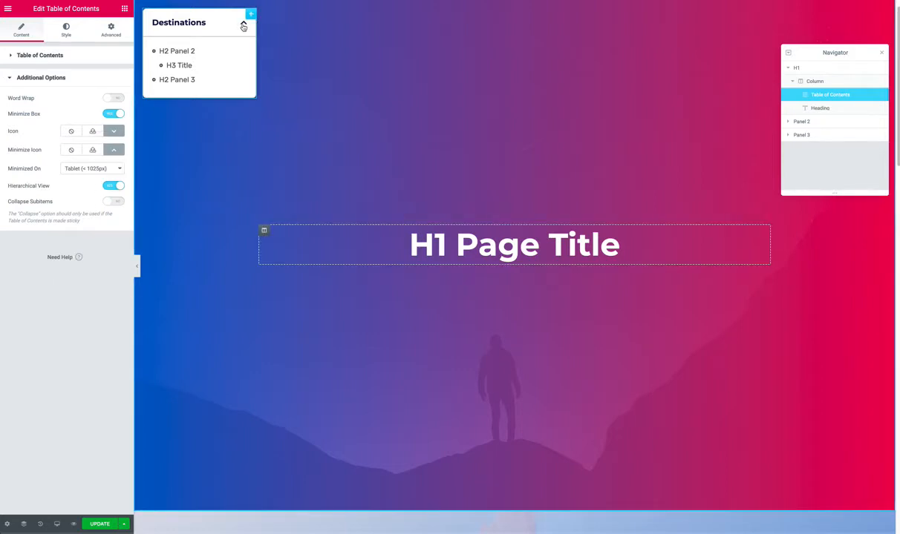
left_click(94, 132)
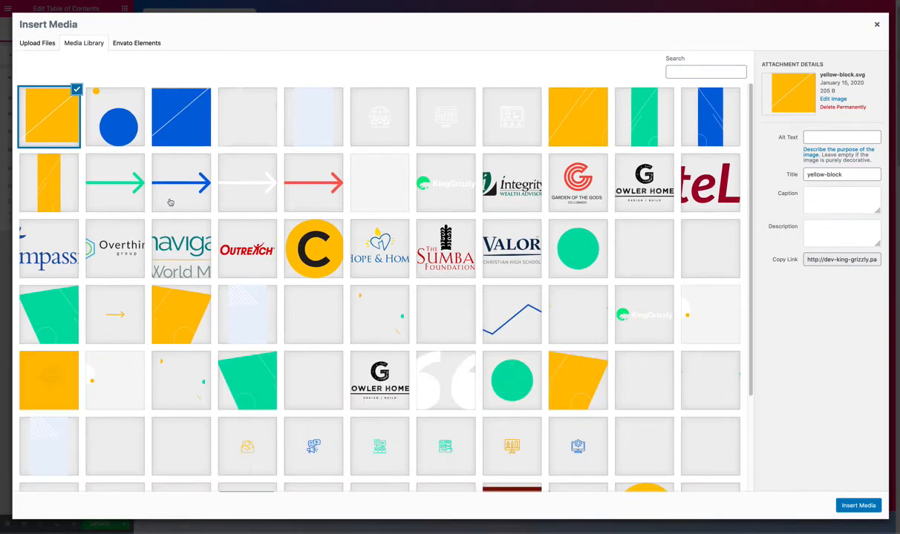
scroll(170, 201, "down", 8)
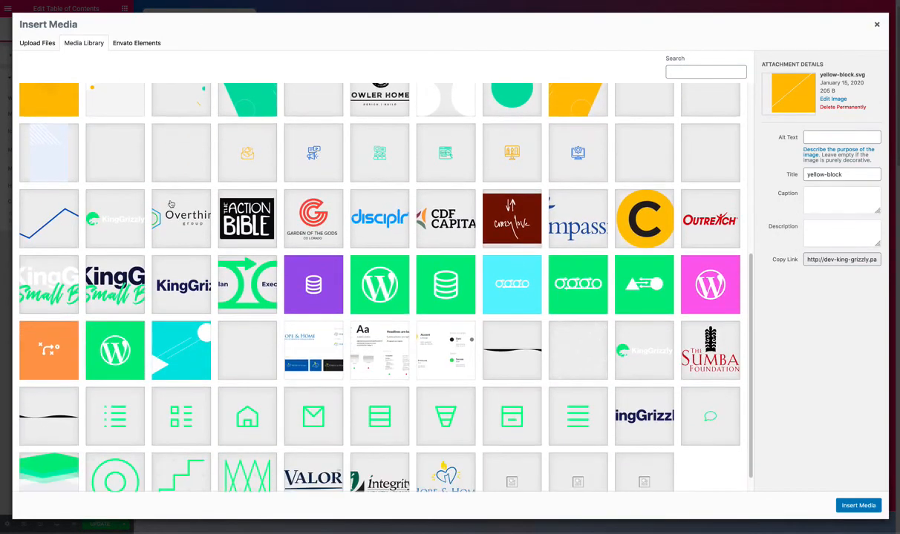
scroll(170, 203, "down", 2)
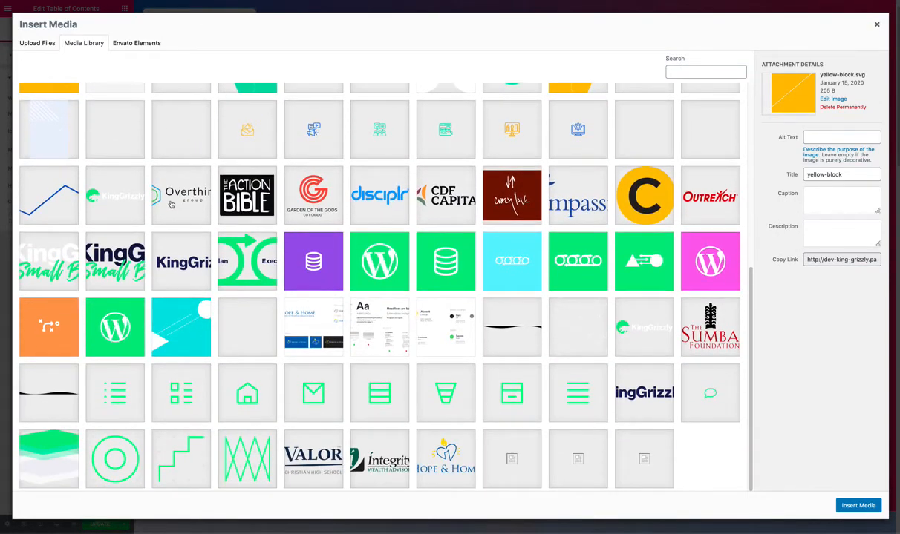
scroll(170, 203, "up", 10)
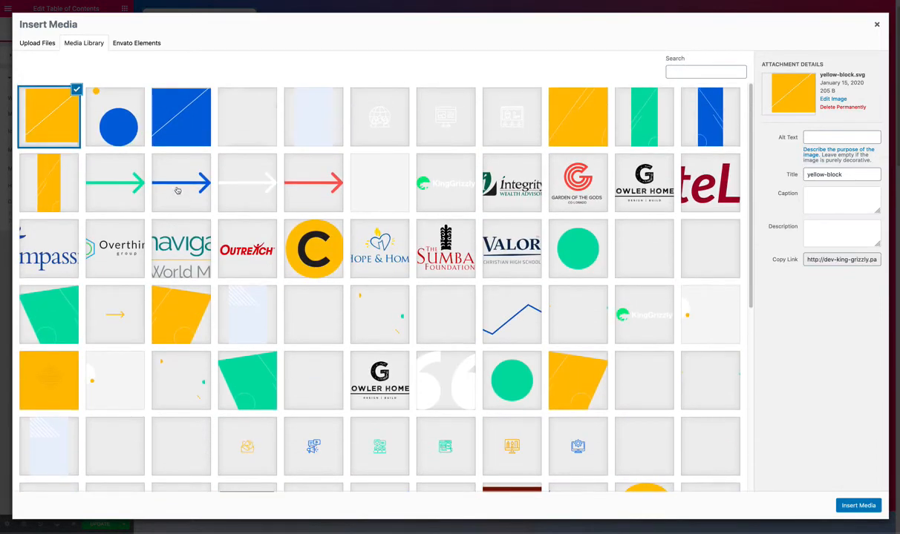
left_click(178, 191)
left_click(851, 505)
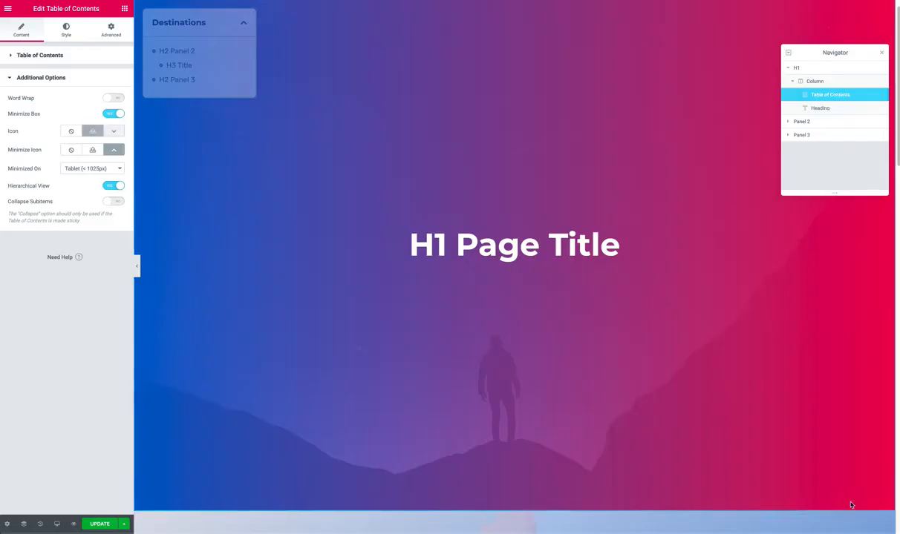
Step: Use the red arrow SVG from the media library as the table of contents' minimize icon
left_click(94, 153)
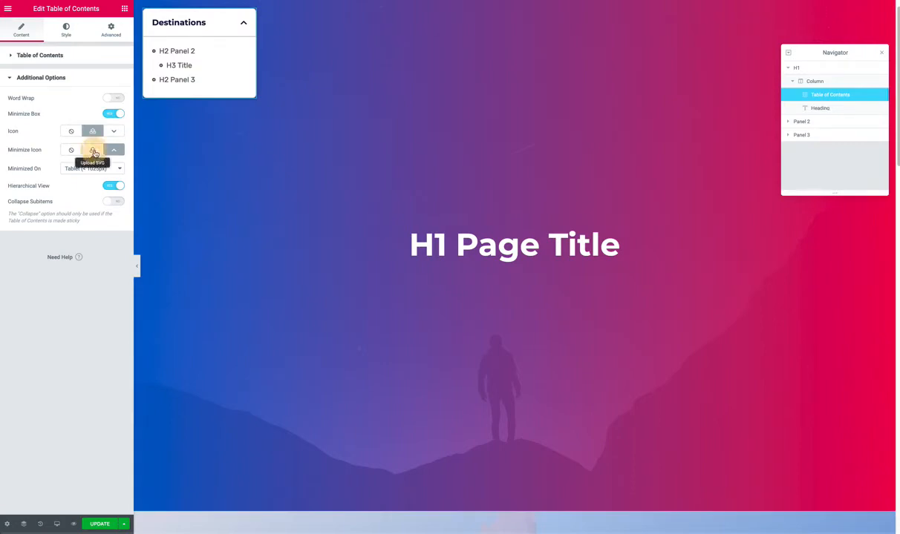
left_click(125, 183)
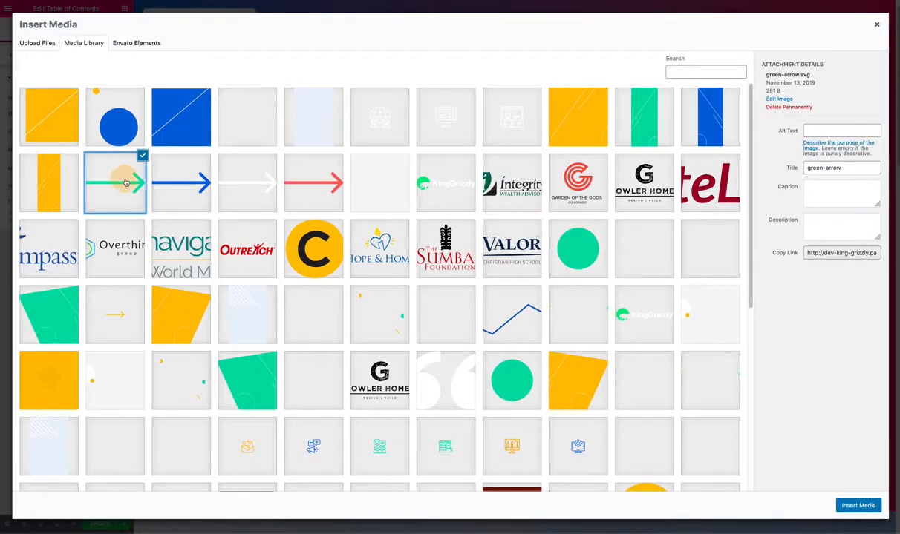
left_click(300, 178)
left_click(858, 506)
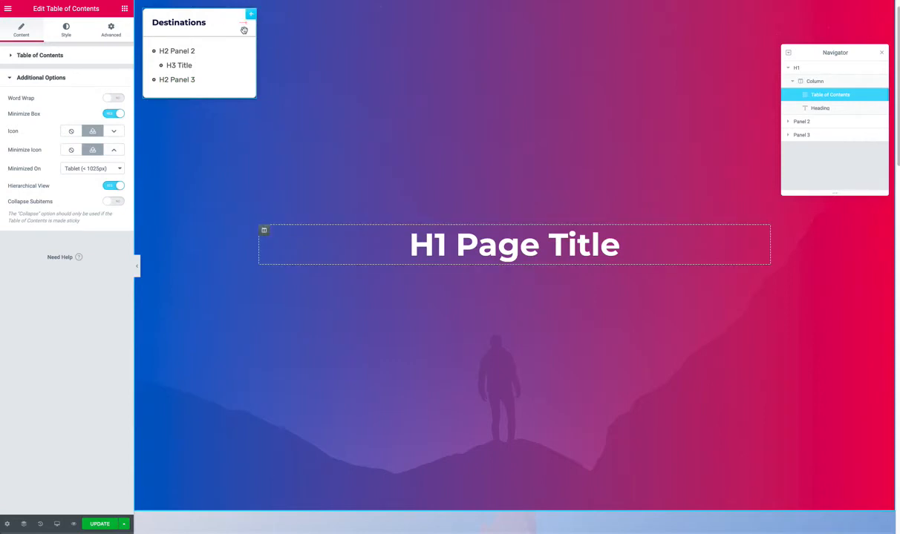
Step: Try enabling Collapse Subitems for the table of contents and switch it back off
left_click(115, 203)
left_click(114, 203)
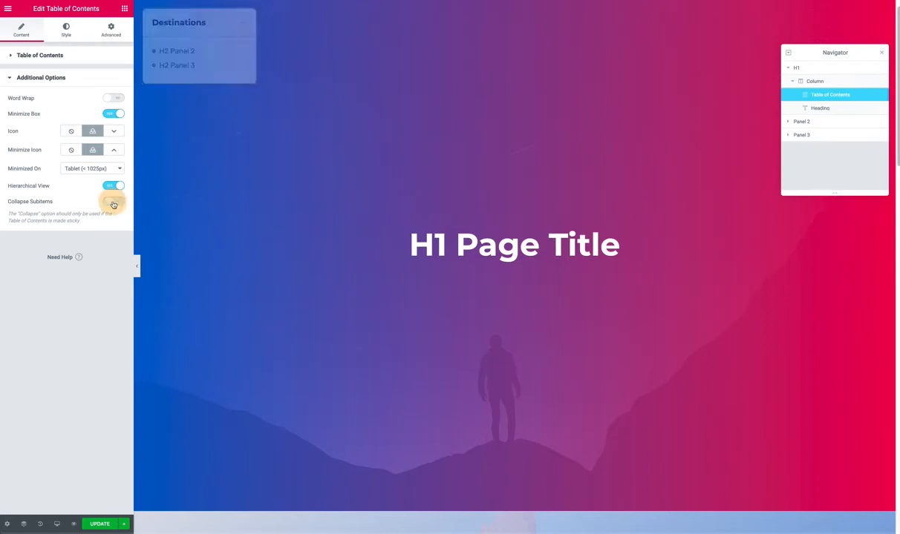
Step: In the header styling of the table of contents, set the icon color to the blue preset
left_click(66, 31)
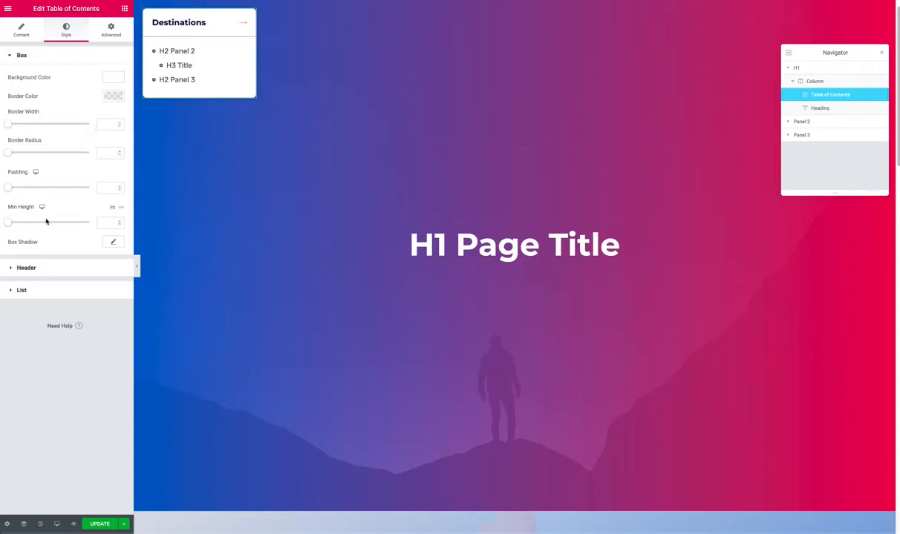
left_click(22, 269)
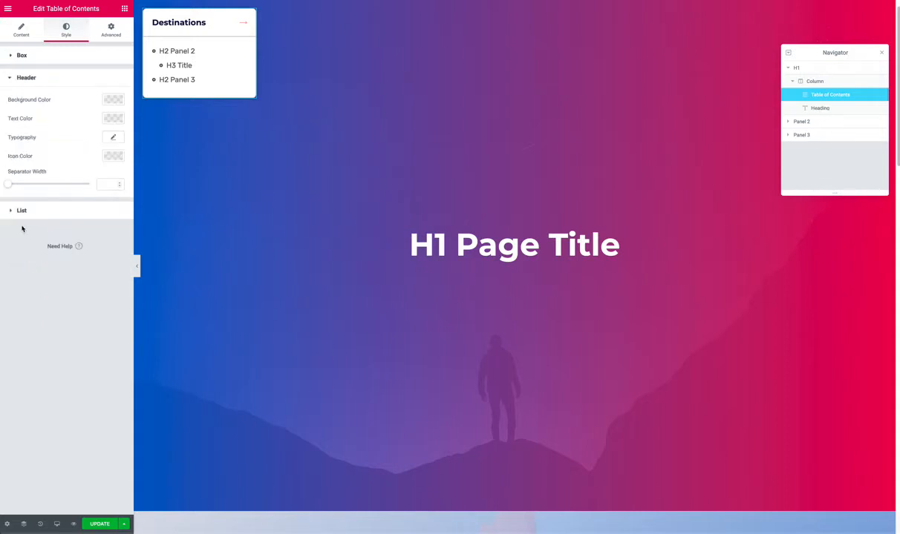
left_click(114, 157)
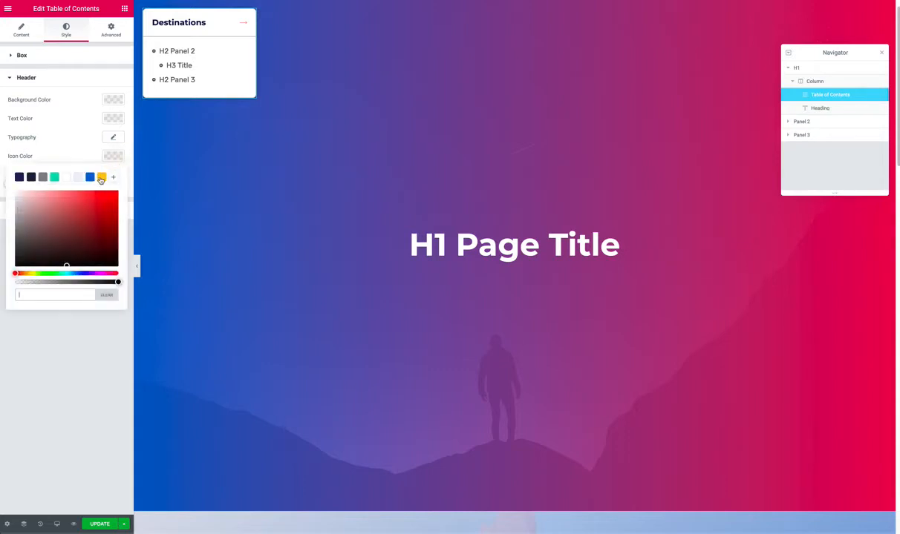
left_click(101, 178)
left_click(90, 177)
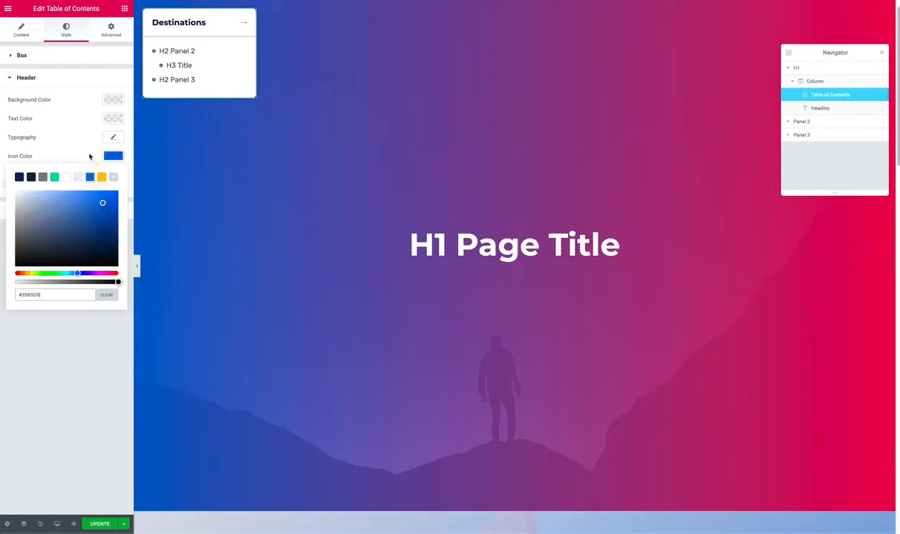
left_click(88, 151)
left_click(112, 154)
left_click(76, 159)
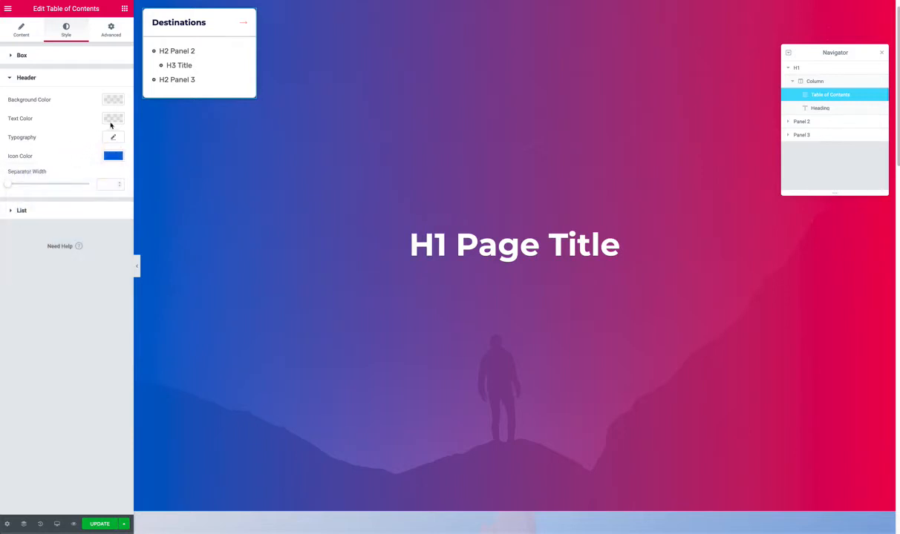
Step: Set the header text color of the table of contents to the blue preset
left_click(112, 120)
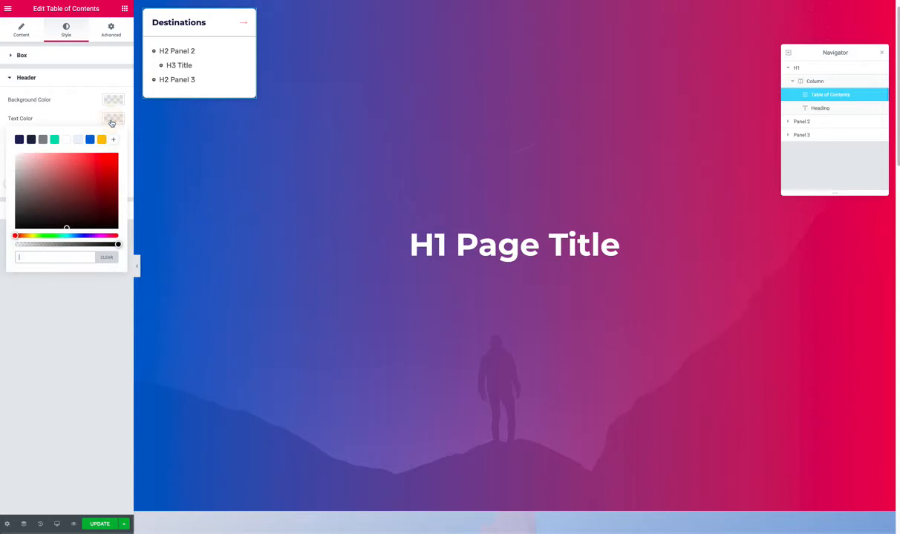
left_click(55, 139)
left_click(90, 140)
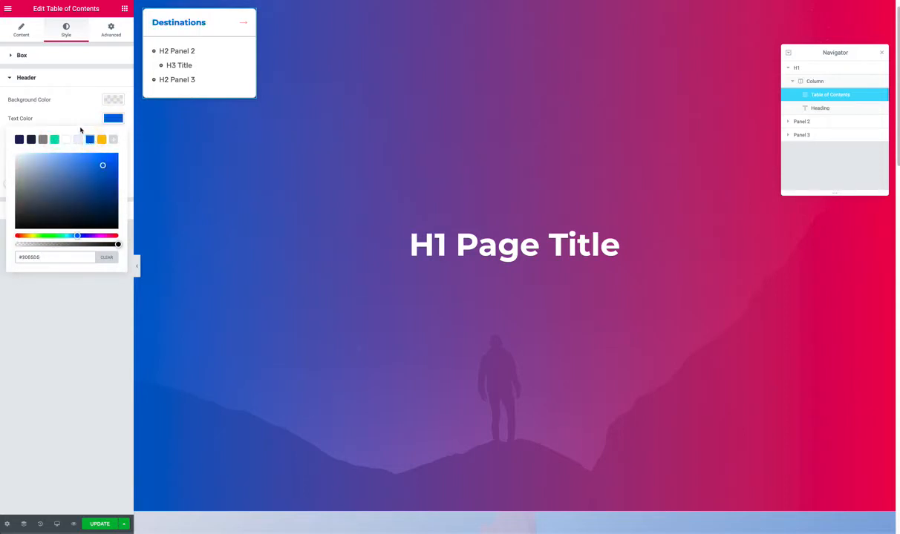
left_click(76, 123)
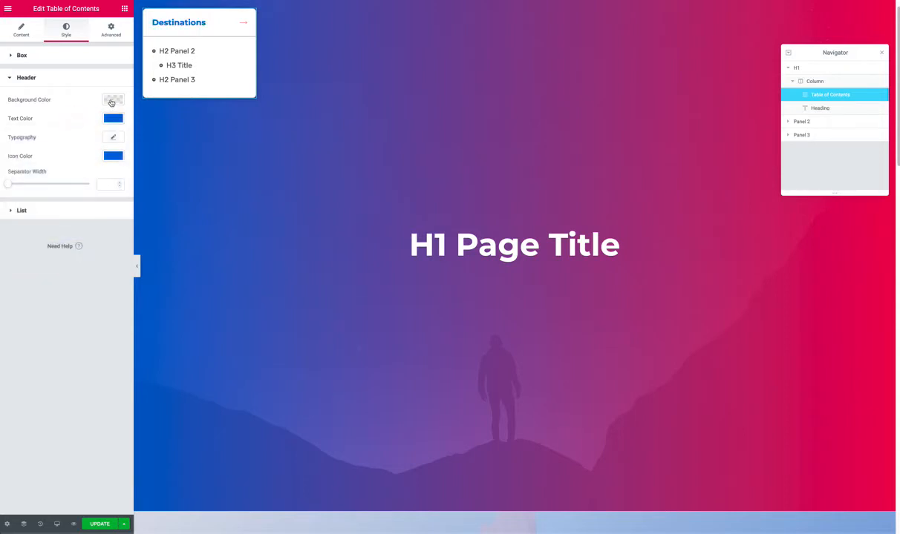
Step: In the list styling, set the indent to 2 em and the normal text color to the blue preset
left_click(41, 210)
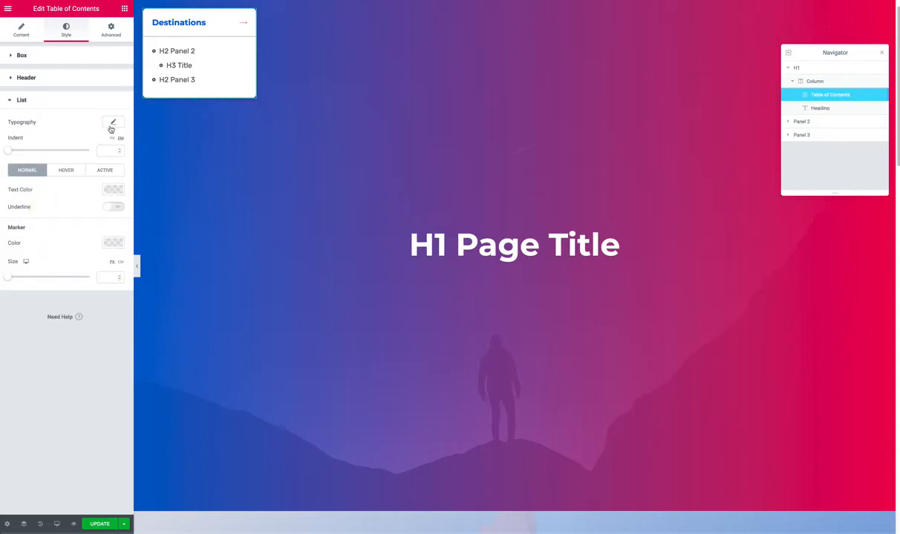
mouse_move(8, 151)
left_mouse_down()
mouse_move(35, 155)
mouse_move(24, 152)
left_mouse_up()
left_click(113, 190)
left_click(90, 212)
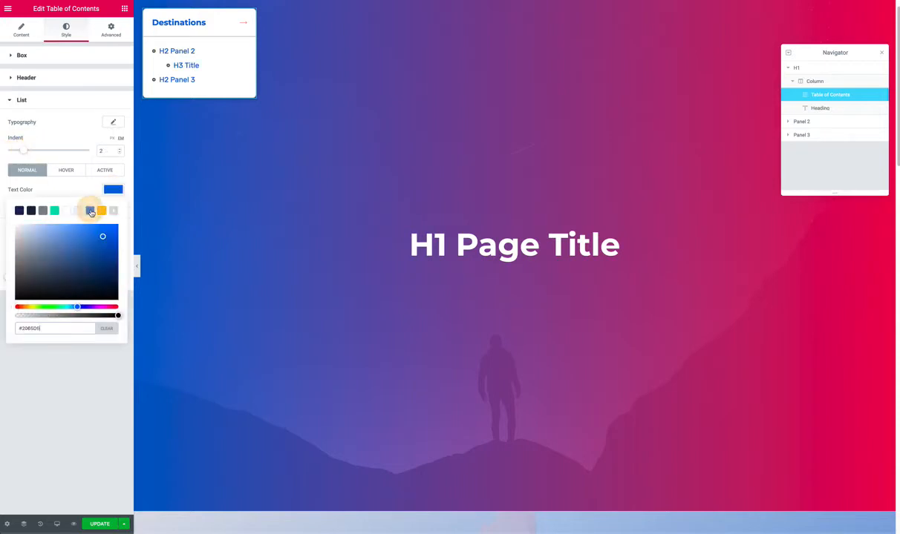
left_click(73, 186)
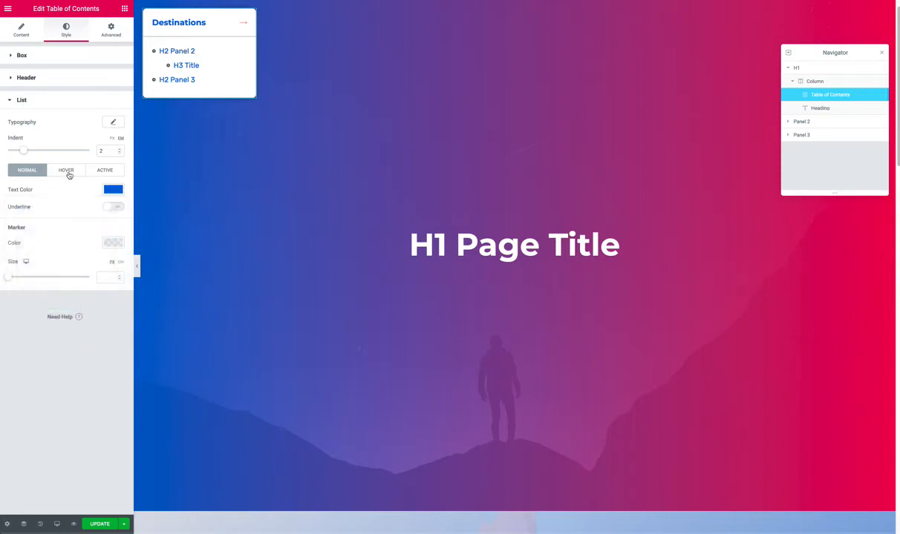
Step: Set the marker color of the table of contents list to the green preset, leaving item underlining off
left_click(115, 207)
left_click(116, 208)
left_click(114, 243)
left_click(54, 265)
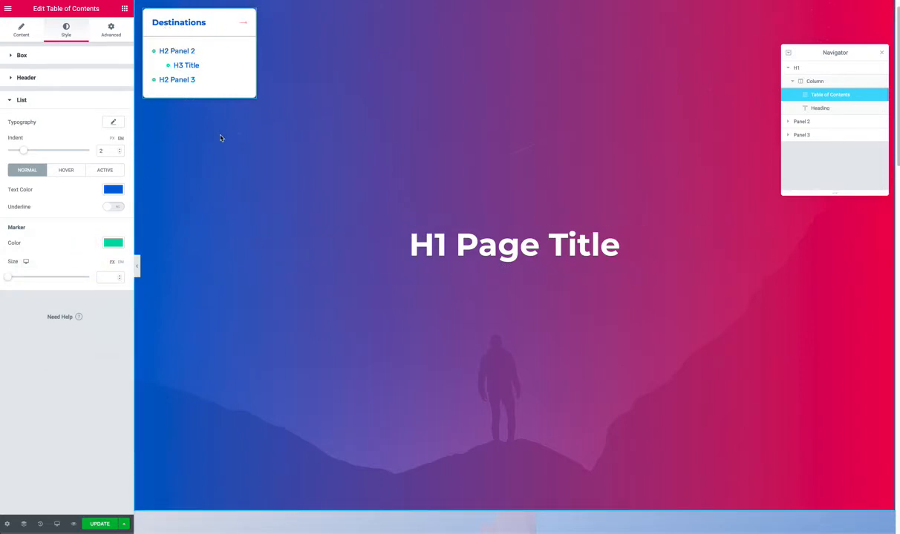
Step: Minimize the Destinations box to check its arrow icon, and review the Minimized On choices in the additional options
left_click(243, 26)
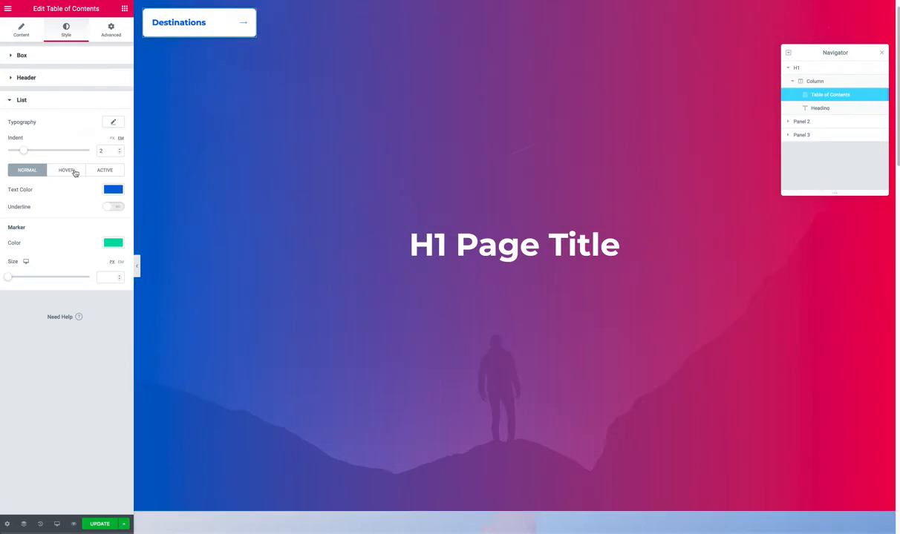
left_click(22, 30)
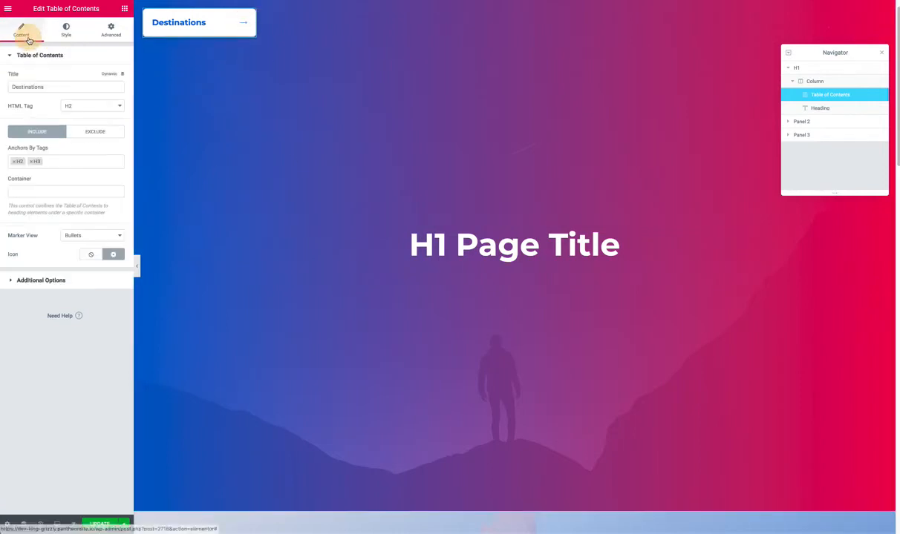
left_click(49, 281)
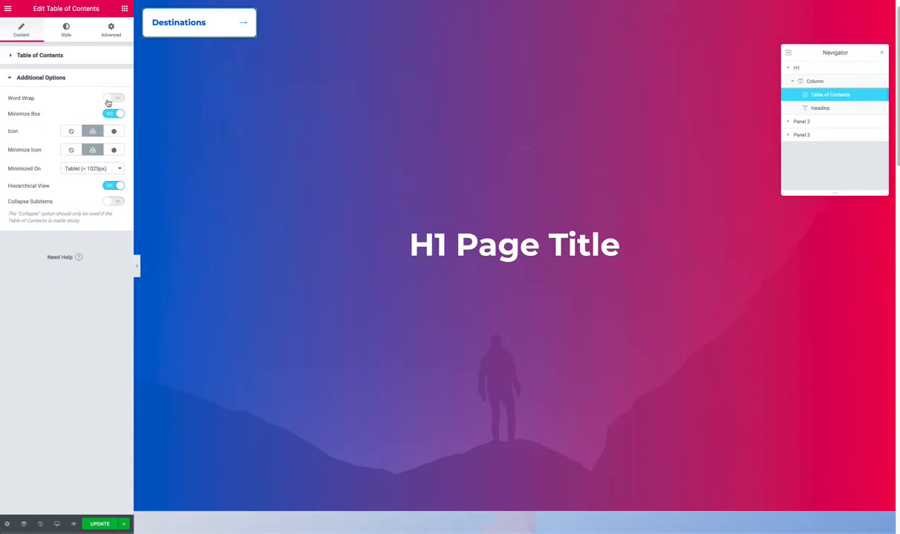
left_click(93, 169)
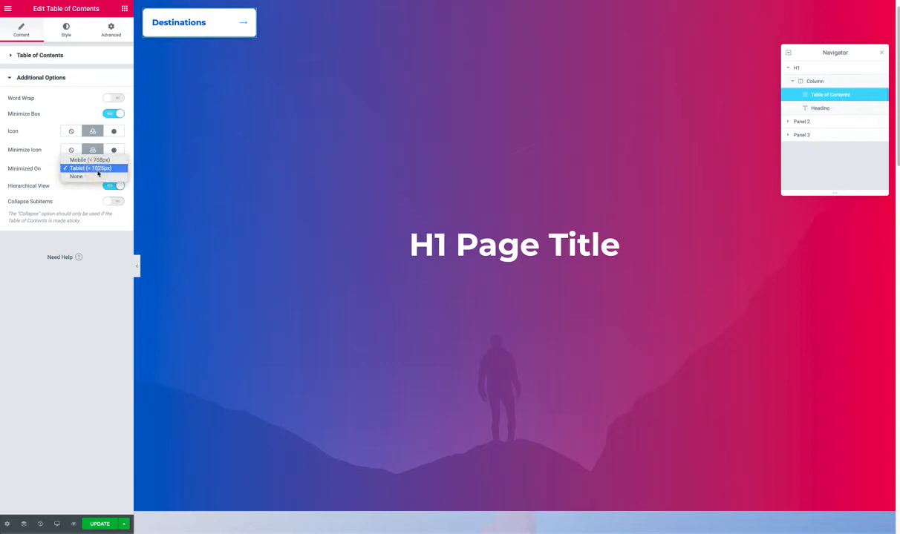
left_click(54, 170)
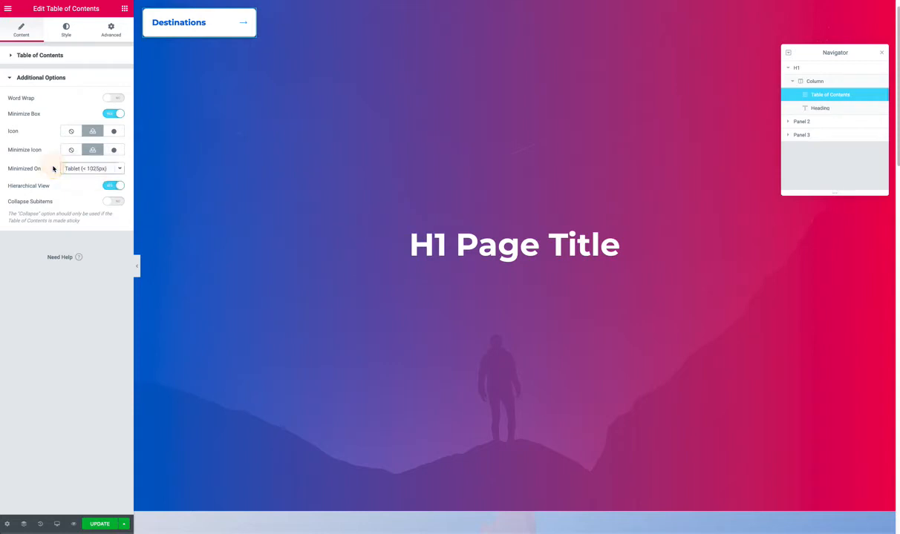
Step: Switch the Minimize Box option off and on, try None for Minimized On, and restore Tablet (< 1025px)
left_click(109, 115)
left_click(109, 115)
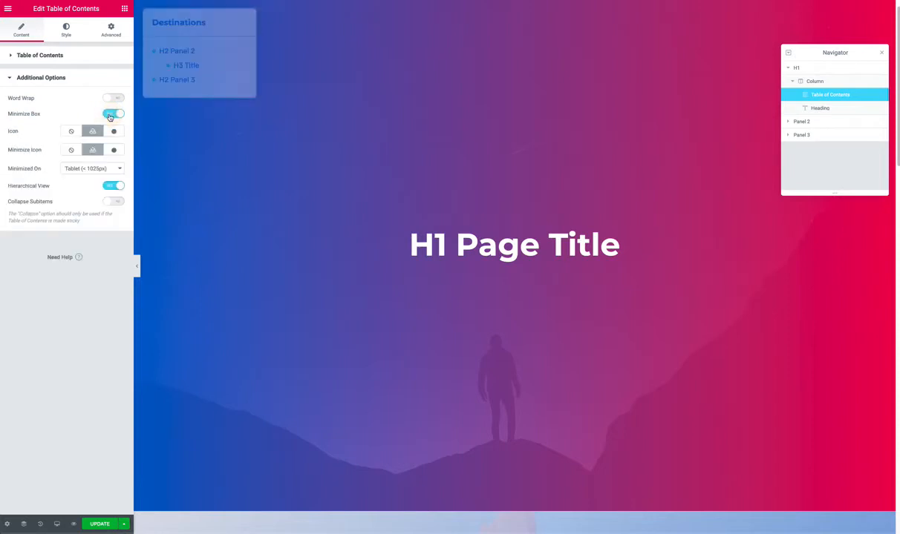
left_click(96, 169)
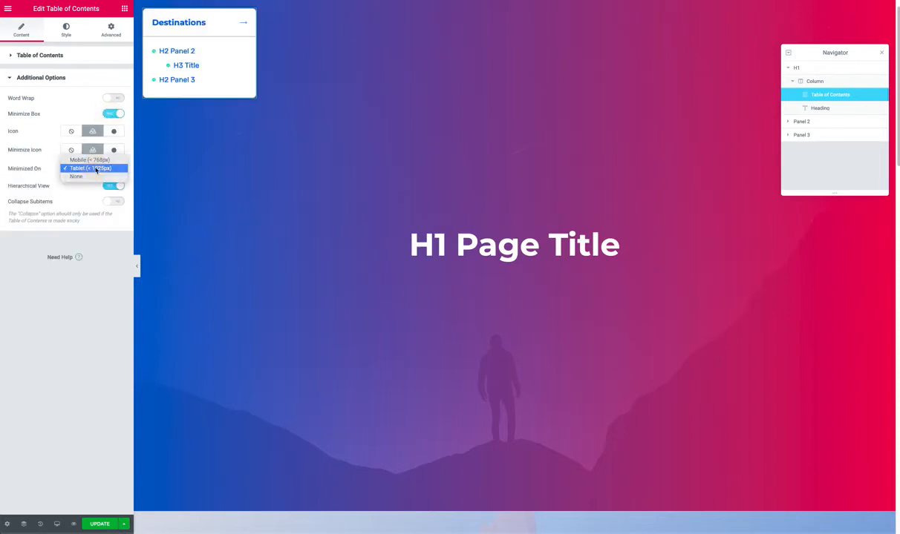
left_click(97, 175)
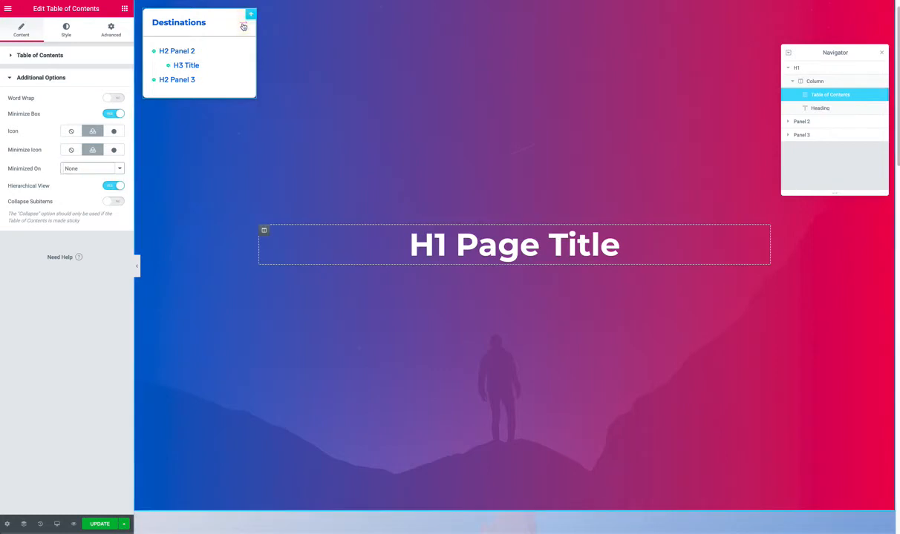
left_click(97, 172)
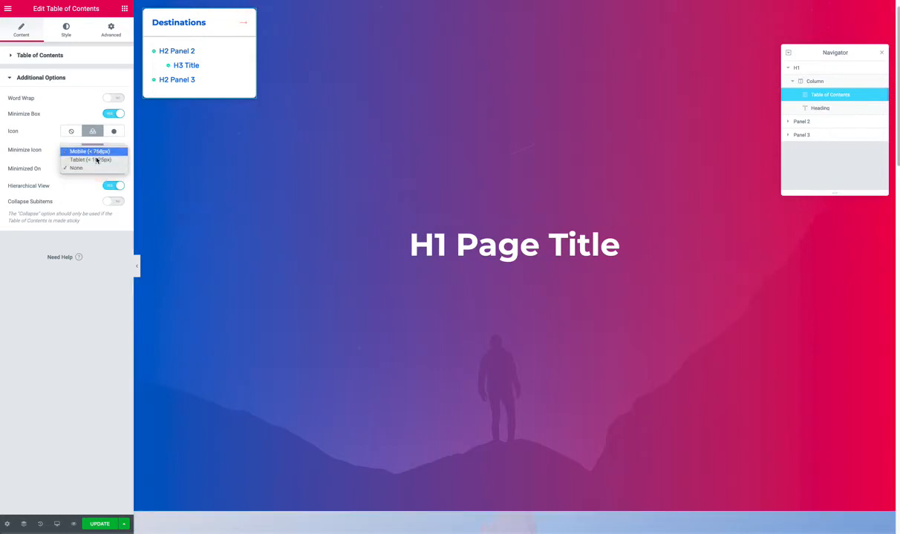
left_click(96, 160)
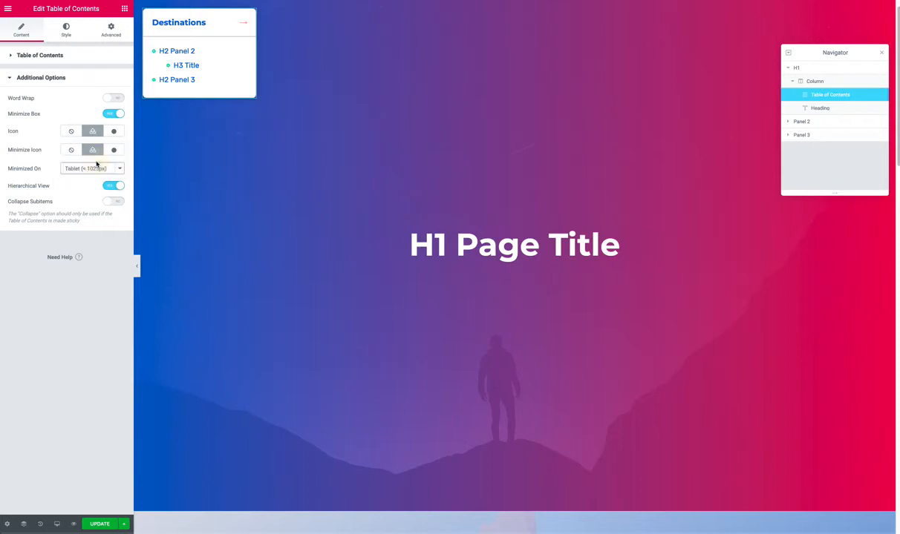
Step: Preview the tablet layout, return to the desktop layout, and check the table of contents box along the page's panels
left_click(56, 524)
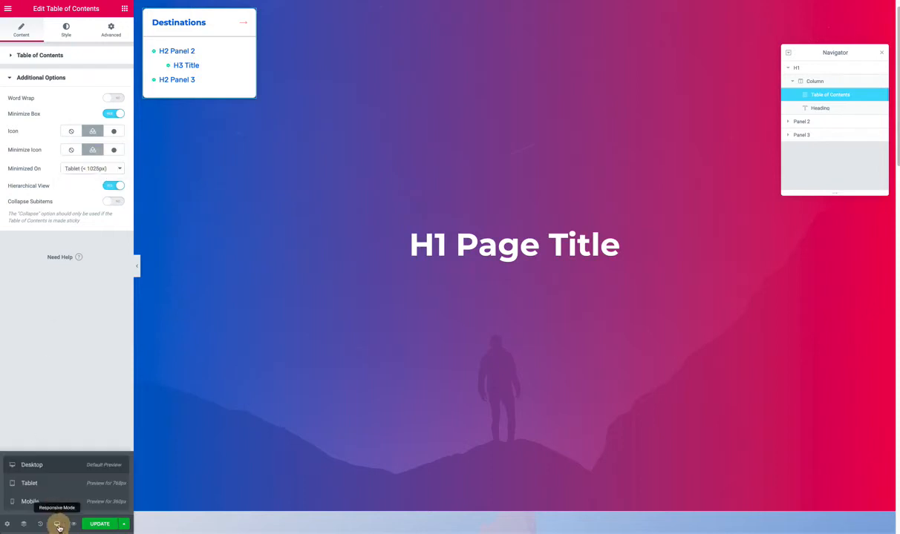
left_click(50, 484)
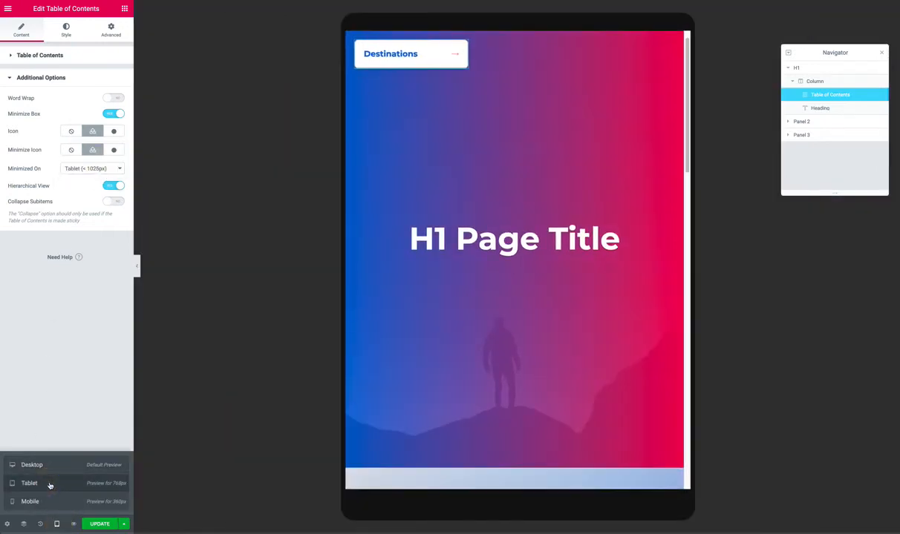
left_click(47, 469)
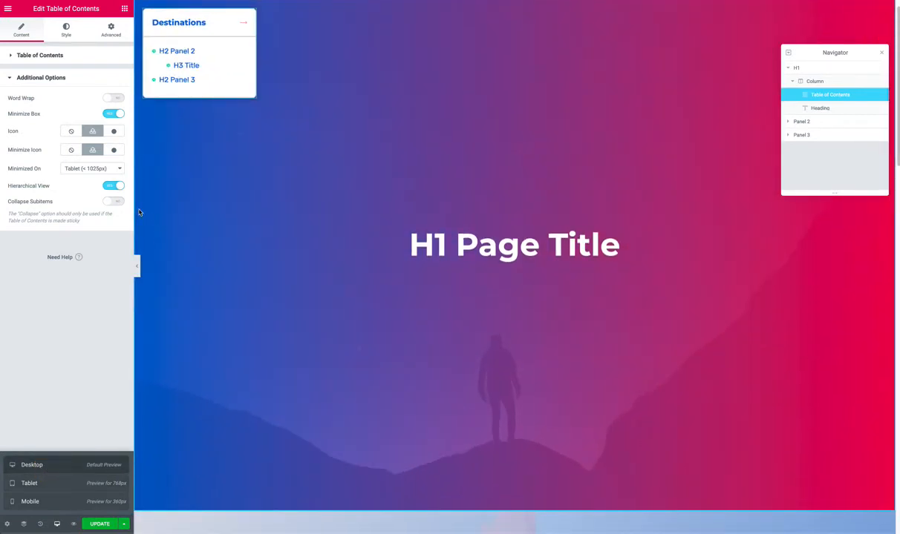
scroll(254, 187, "down", 5)
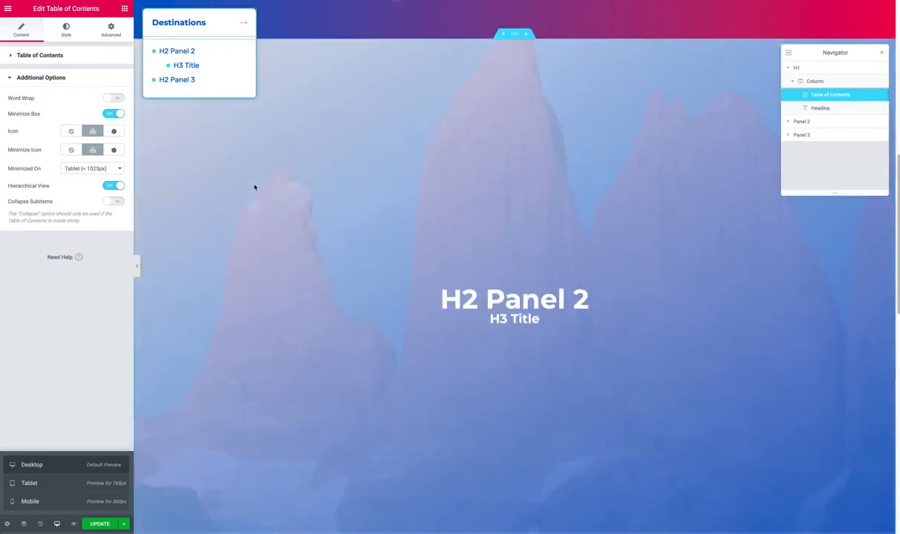
scroll(254, 186, "down", 5)
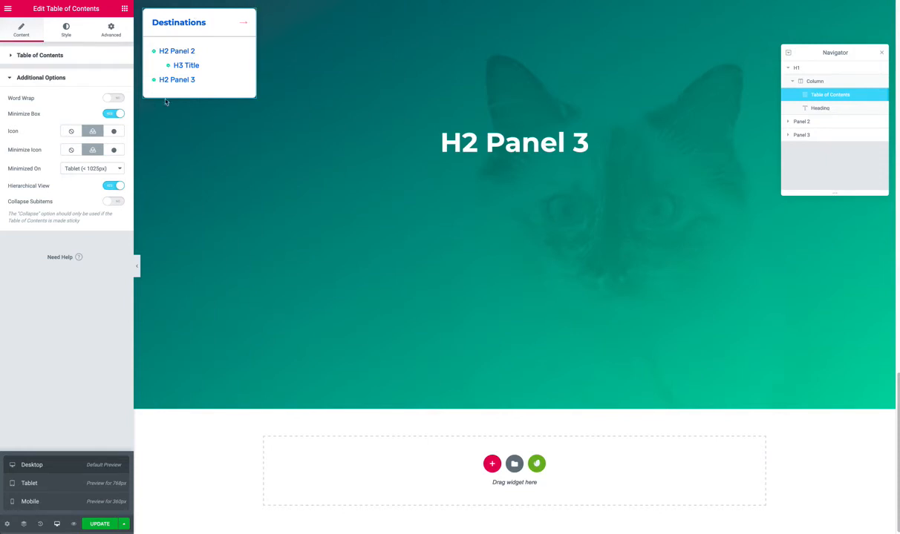
scroll(219, 75, "up", 10)
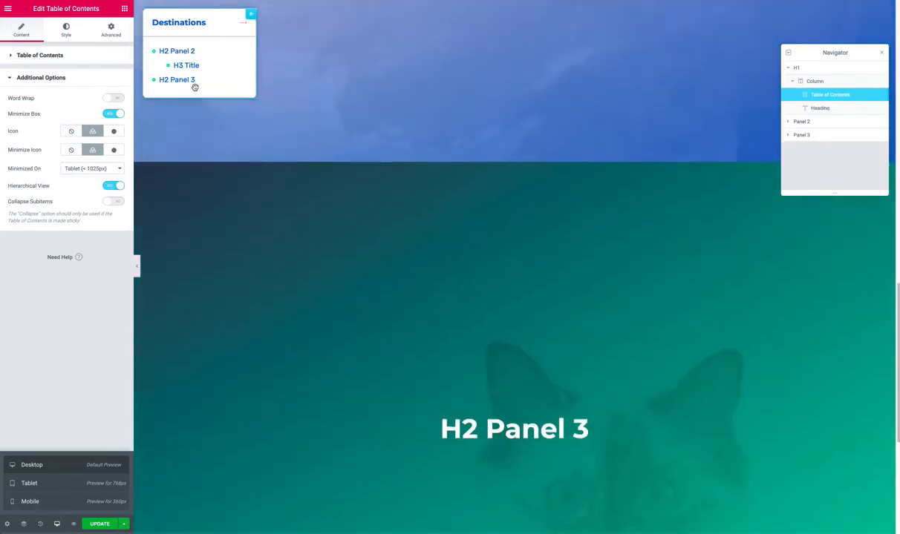
scroll(191, 85, "up", 2)
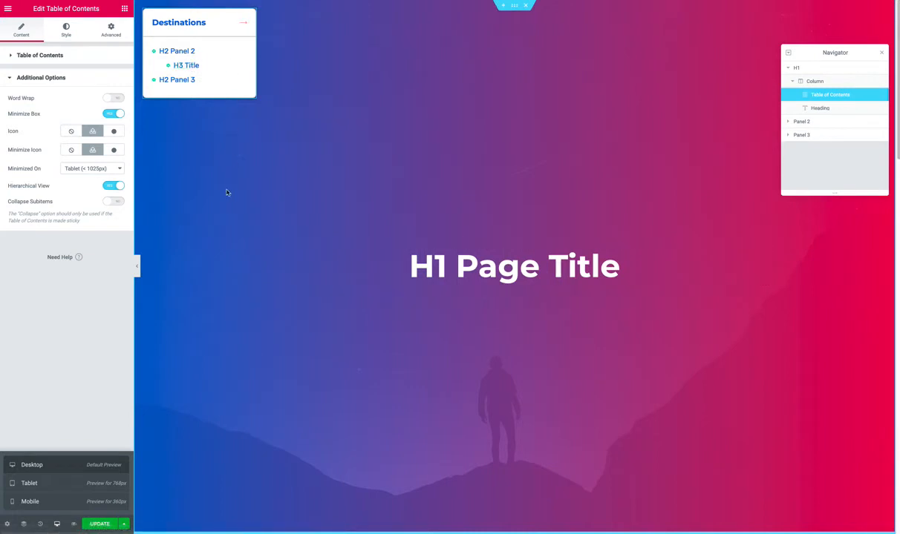
Step: In the list styling of the table of contents, set the active item's text color to red
left_click(63, 31)
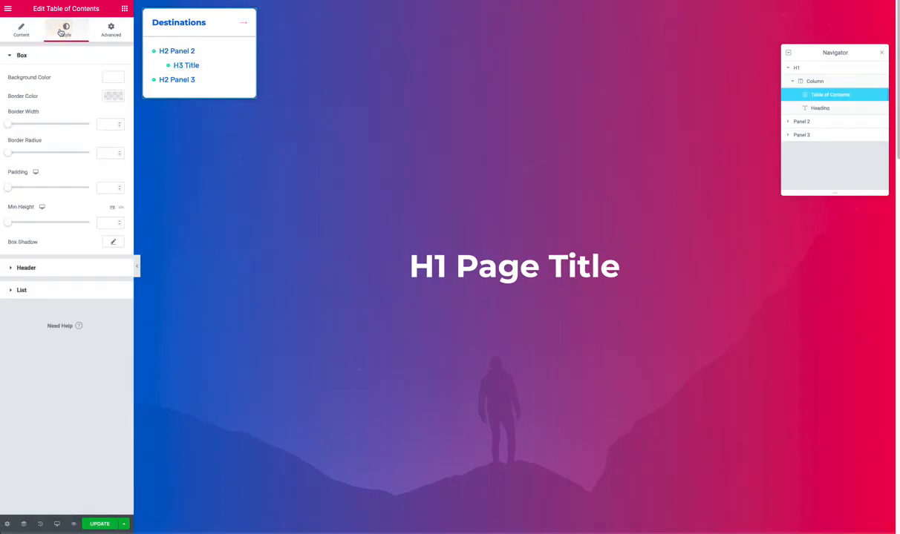
left_click(52, 289)
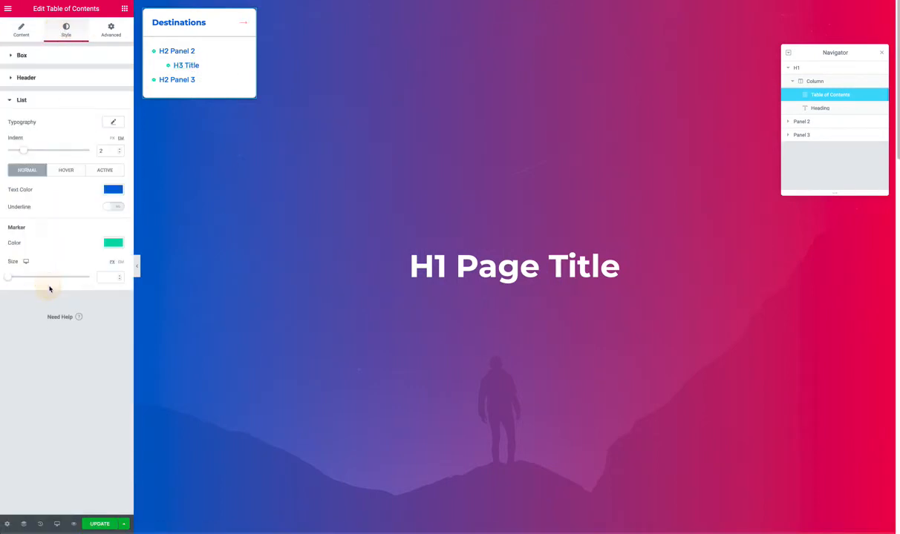
left_click(100, 171)
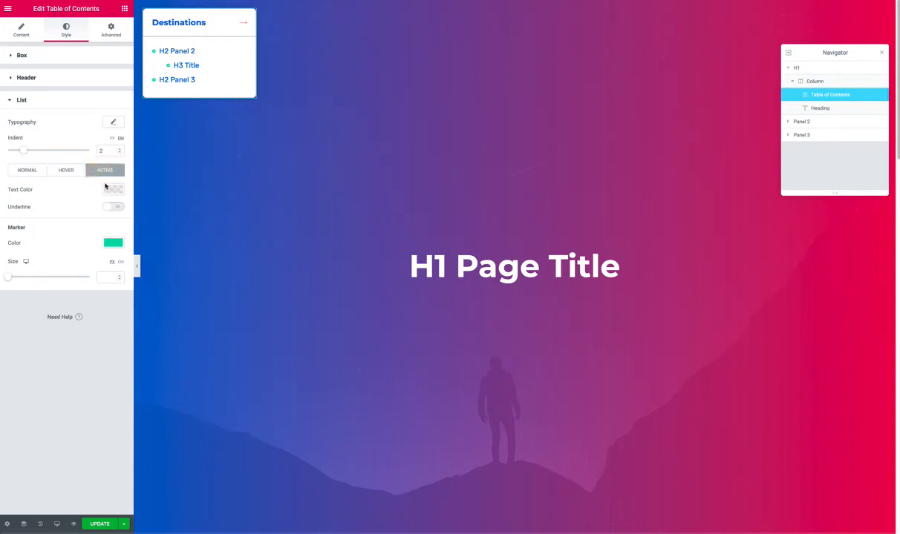
left_click(112, 191)
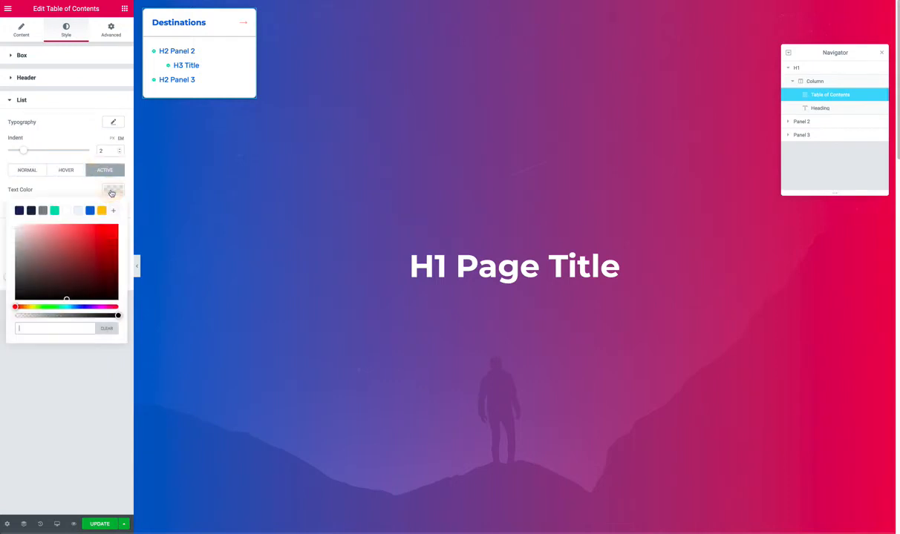
left_click(91, 238)
left_click(94, 367)
Step: Check the table of contents in the editor against each panel for the active item color
scroll(205, 256, "down", 3)
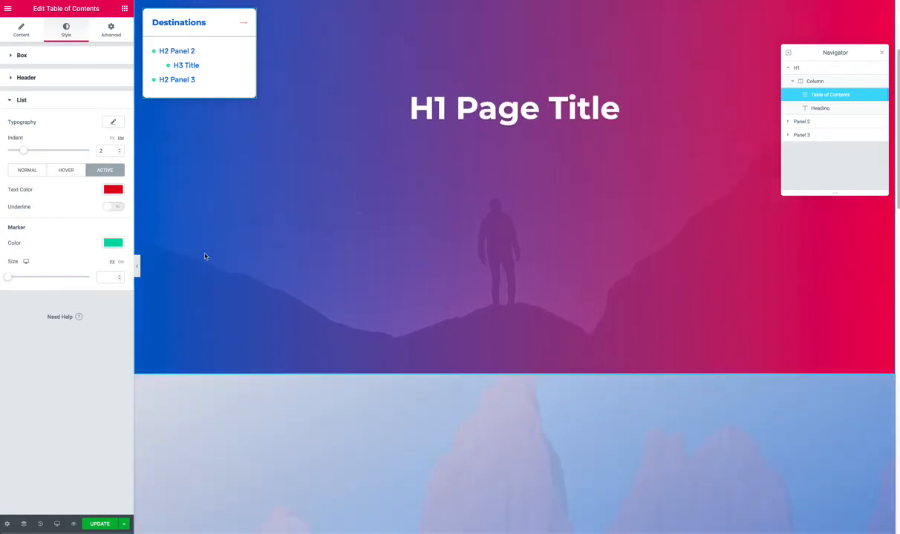
scroll(205, 256, "down", 10)
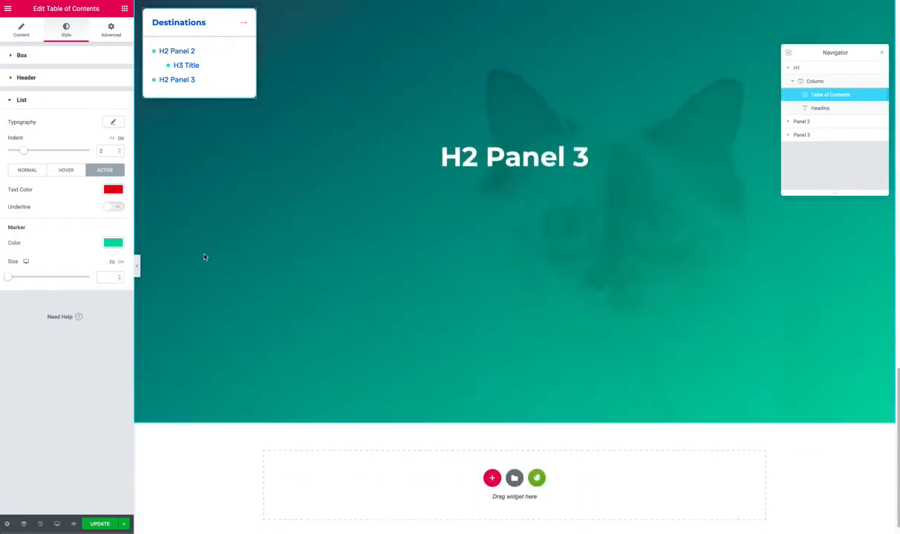
scroll(205, 257, "down", 1)
scroll(204, 258, "up", 8)
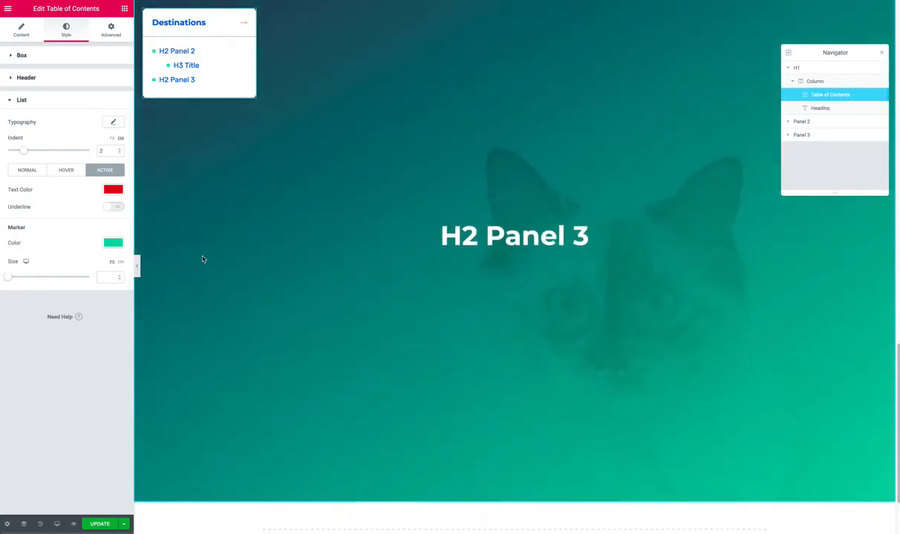
scroll(201, 260, "up", 5)
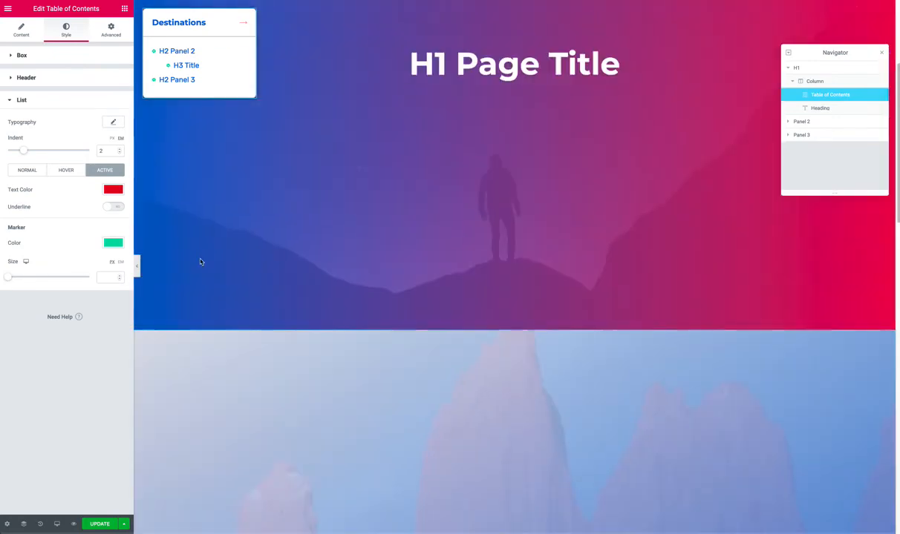
scroll(201, 260, "down", 8)
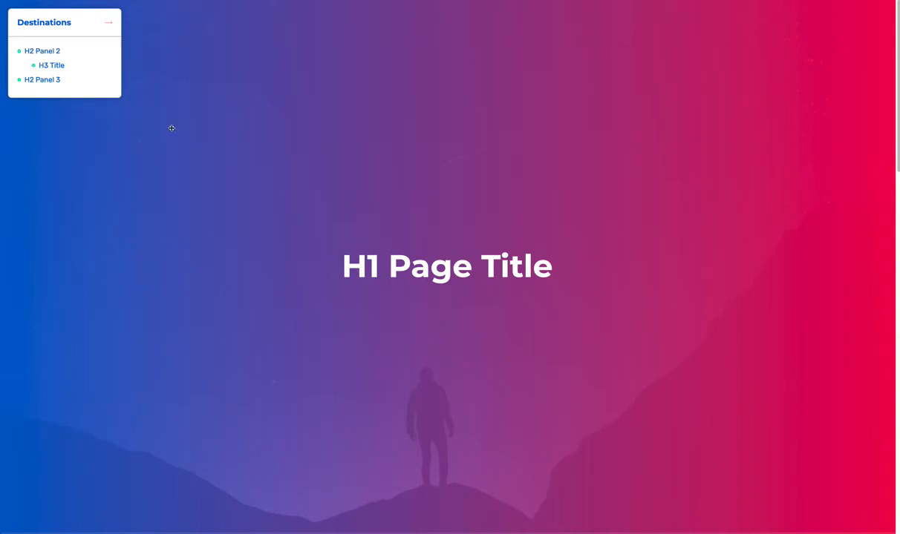
Step: On the page preview, examine which table of contents item is highlighted as each heading is reached, down to Panel 3 and back
scroll(171, 122, "down", 4)
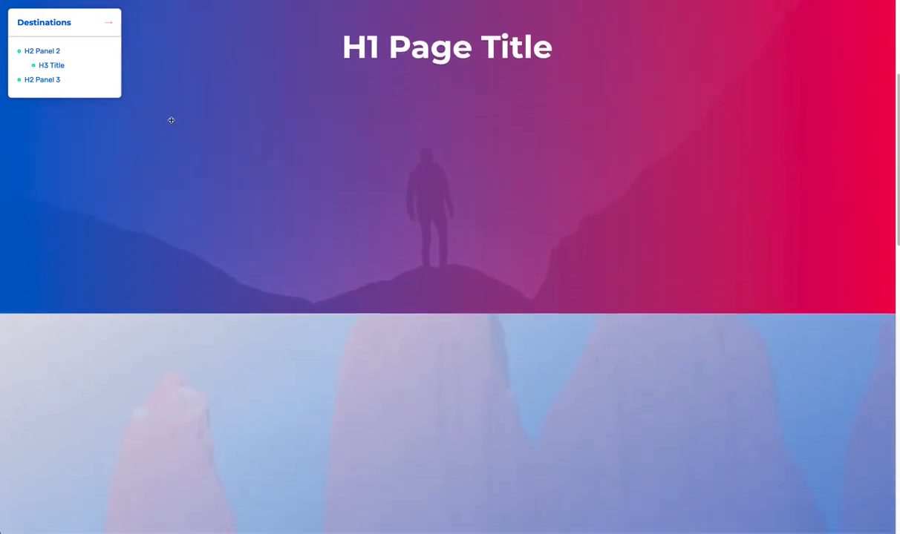
scroll(171, 119, "down", 2)
scroll(170, 118, "up", 1)
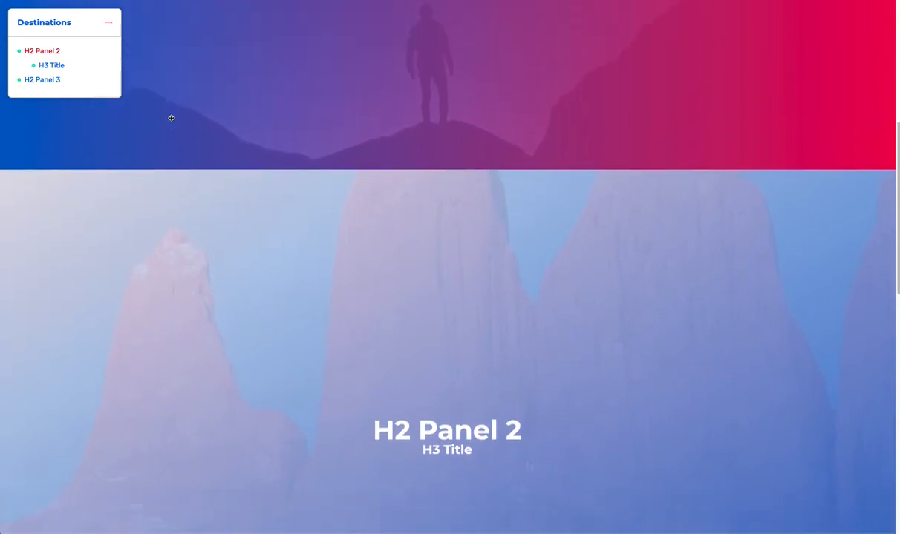
scroll(170, 118, "down", 2)
scroll(170, 118, "down", 3)
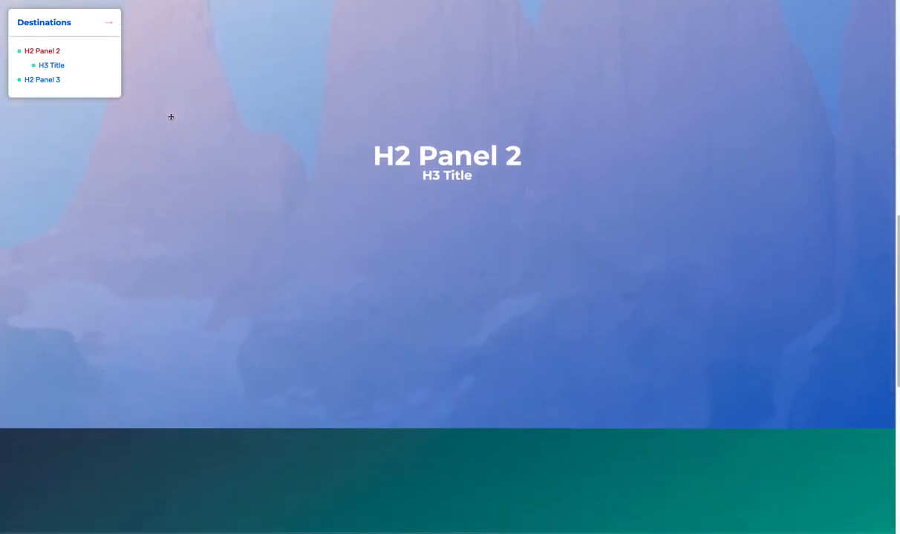
scroll(171, 117, "down", 2)
scroll(170, 116, "up", 1)
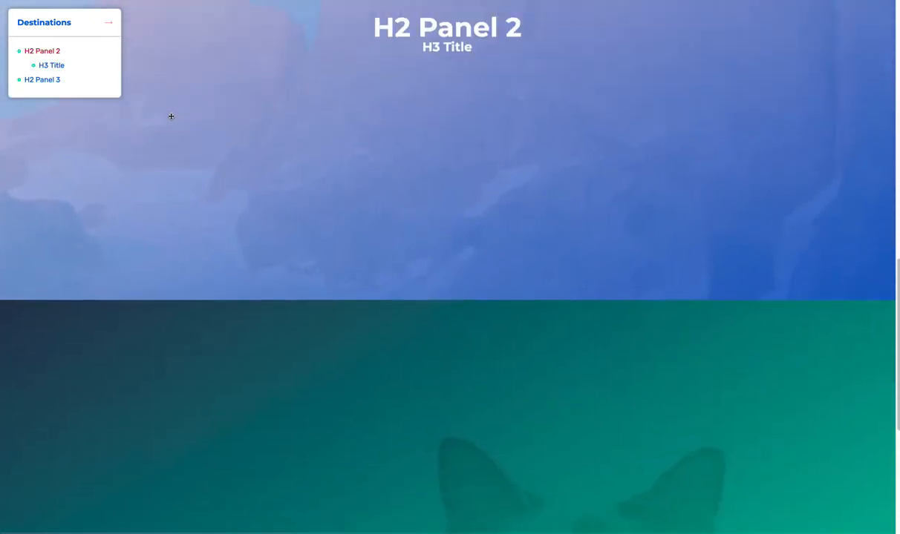
scroll(171, 117, "down", 1)
scroll(171, 117, "up", 1)
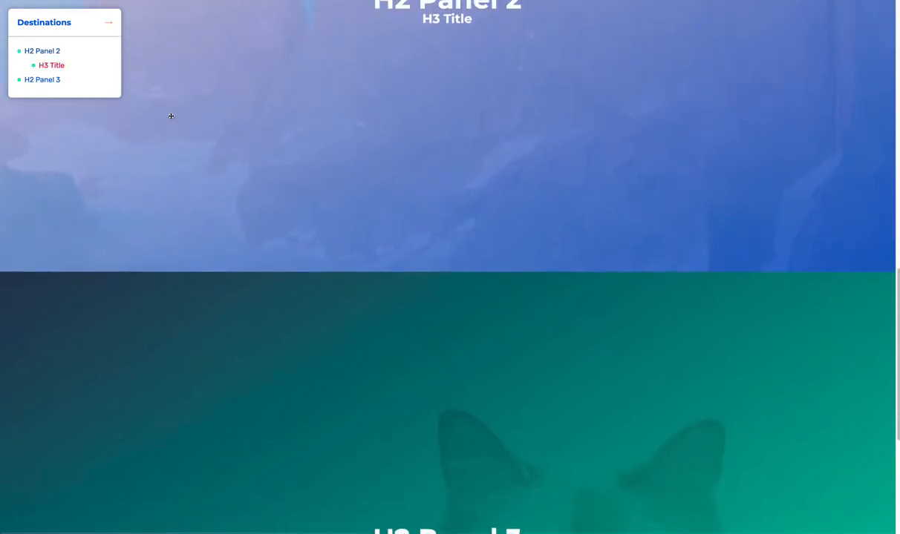
scroll(159, 97, "down", 3)
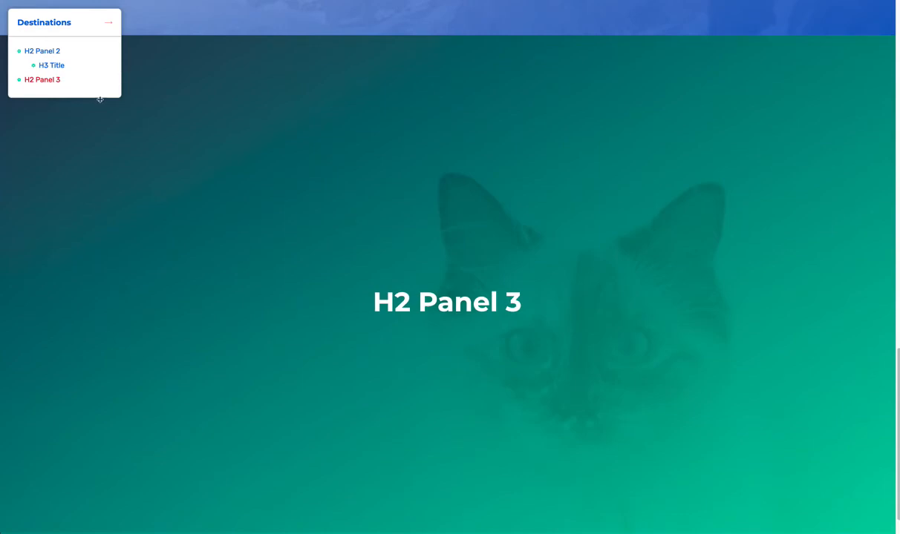
scroll(103, 100, "down", 1)
scroll(115, 106, "up", 15)
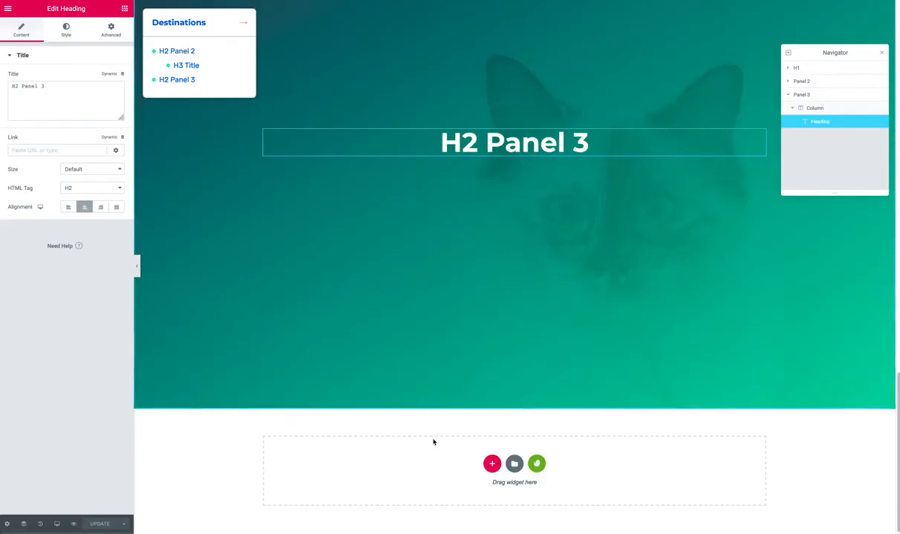
Step: Delete all content from the page and confirm the deletion
right_click(419, 496)
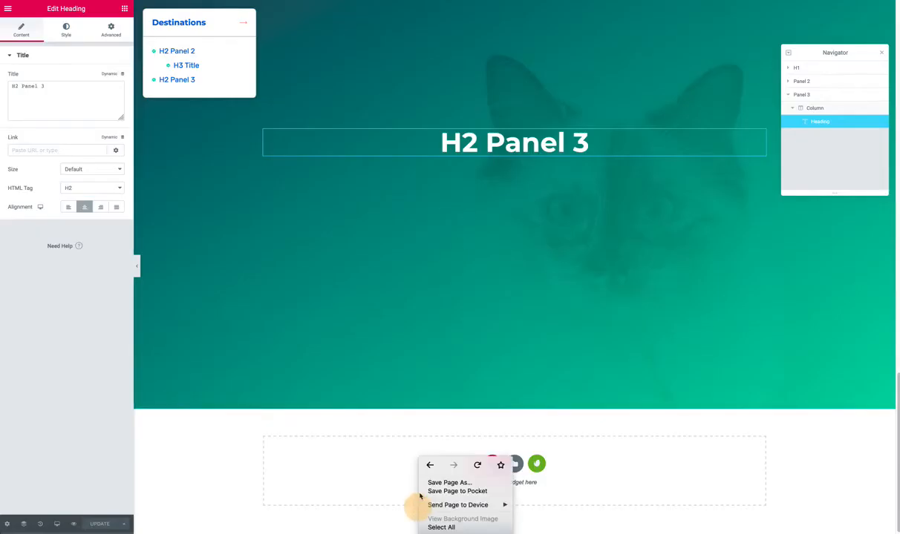
right_click(387, 467)
left_click(417, 507)
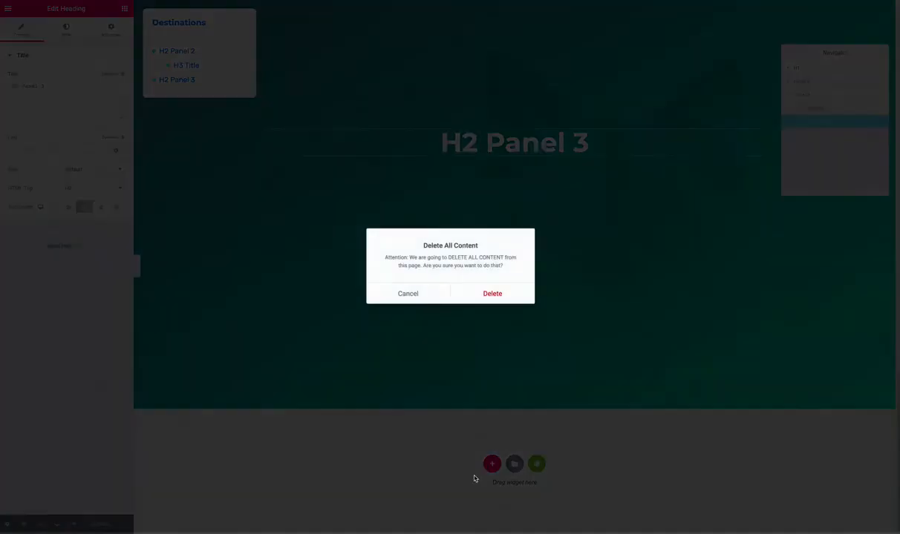
left_click(489, 294)
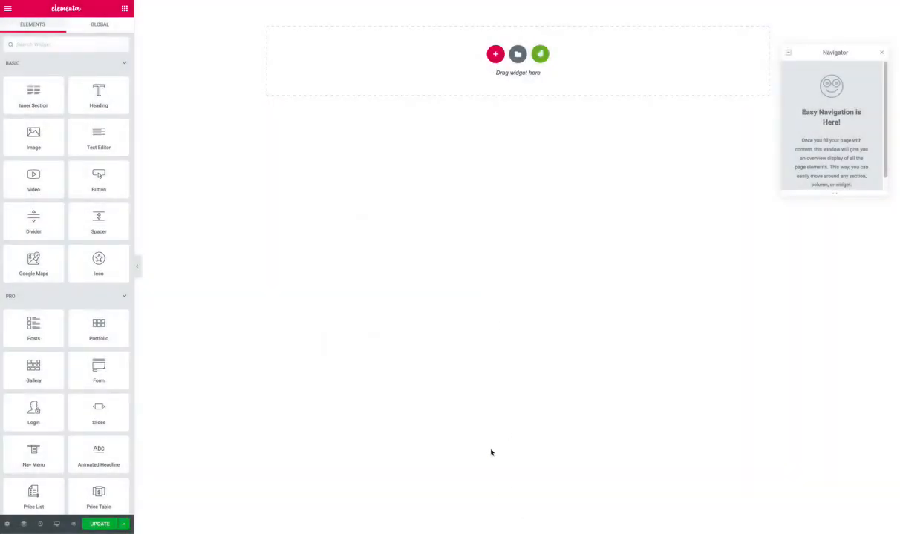
Step: Add a two-column section with a one-third and two-thirds structure to the empty page, and delete it again
left_click(495, 57)
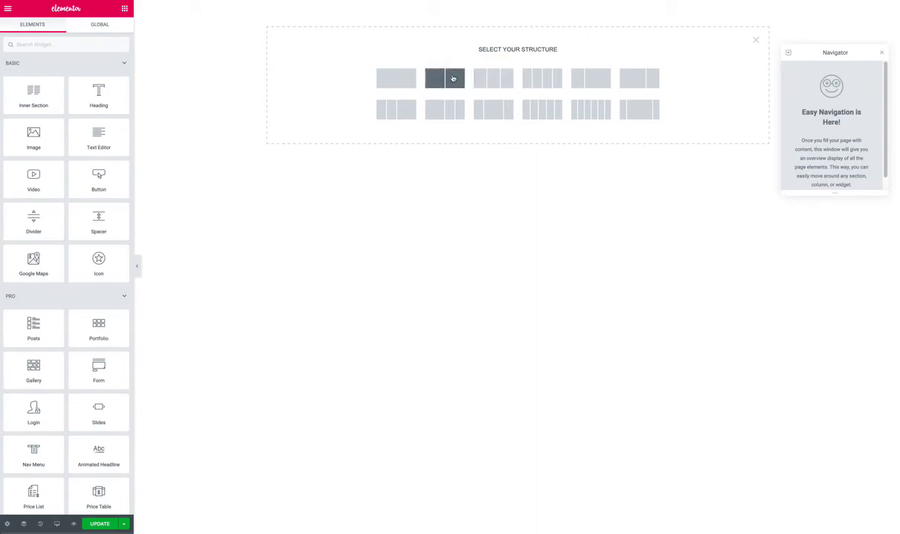
left_click(581, 77)
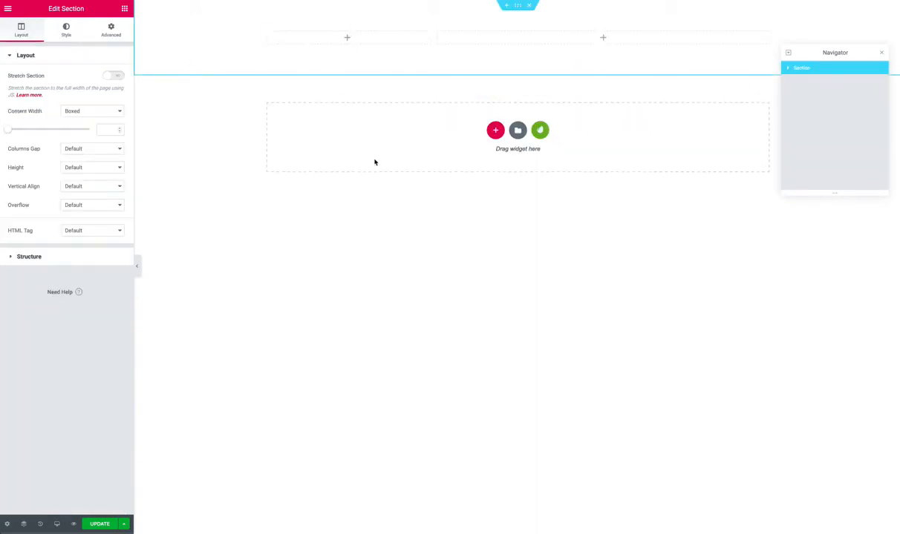
key("Delete")
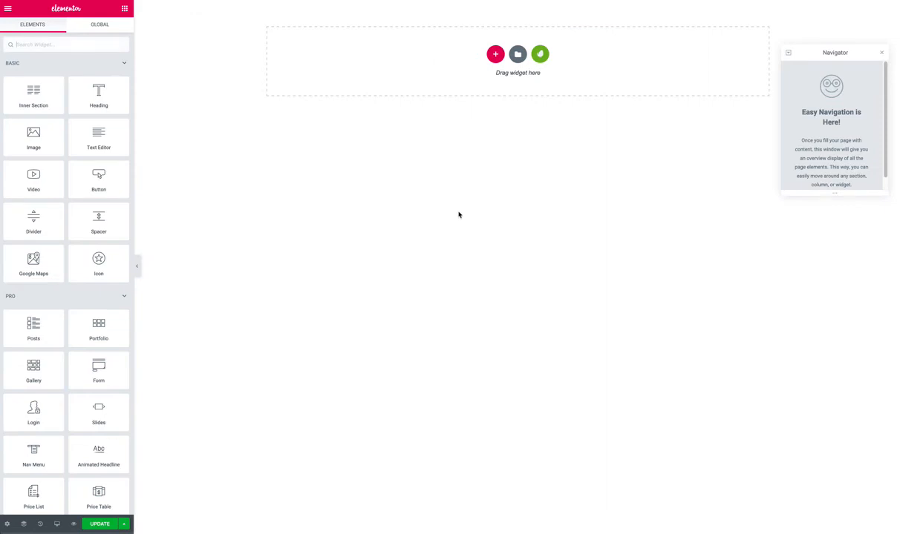
left_click(416, 191)
left_click(281, 142)
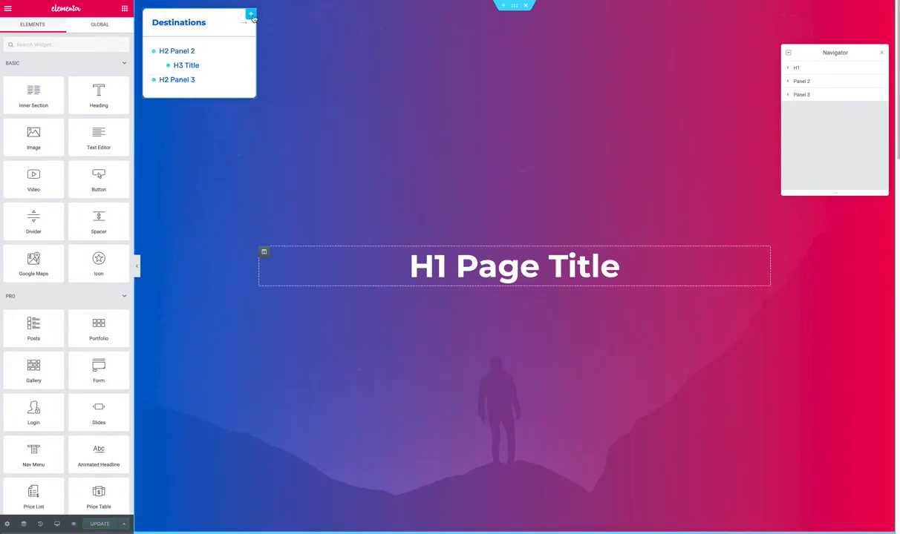
Step: Copy the Destinations table of contents widget from the first panel
left_click(252, 15)
right_click(251, 15)
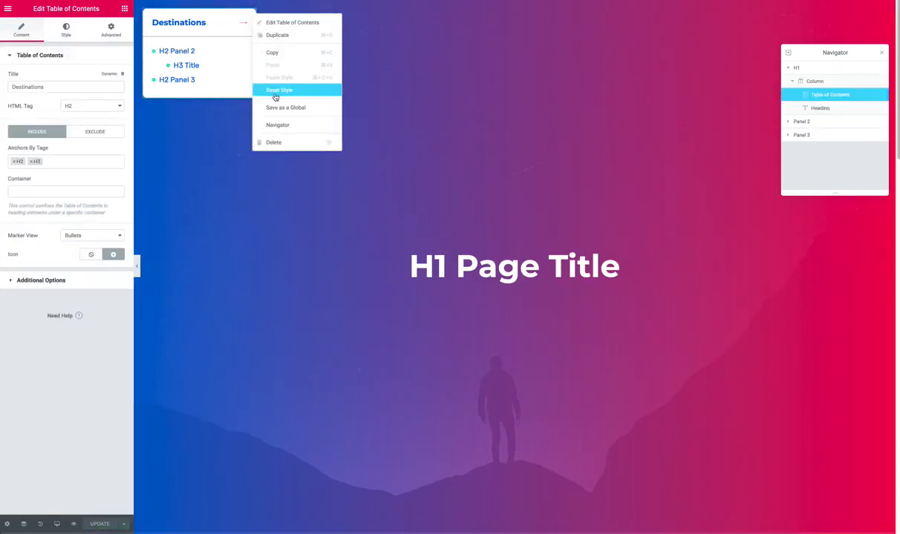
left_click(276, 55)
Step: Delete all content from the page and confirm the deletion in the warning dialog
scroll(375, 261, "down", 10)
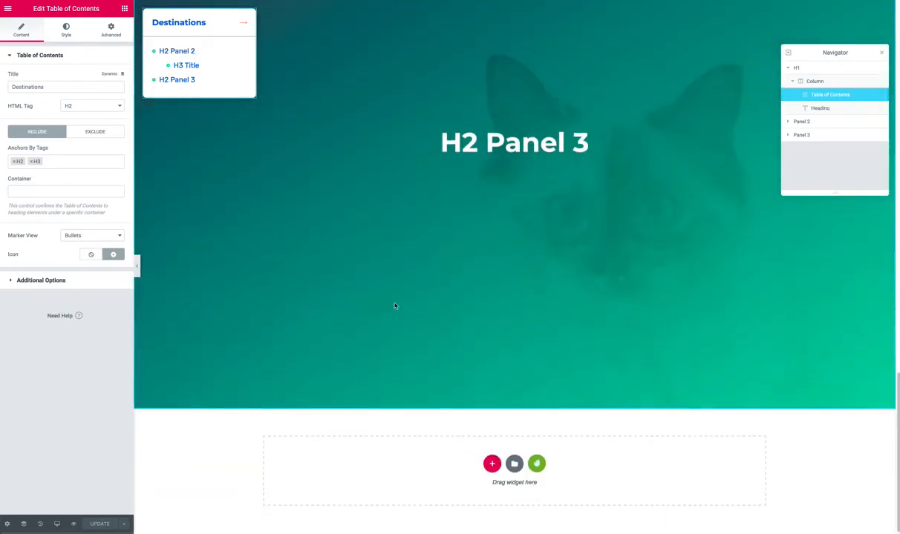
right_click(380, 468)
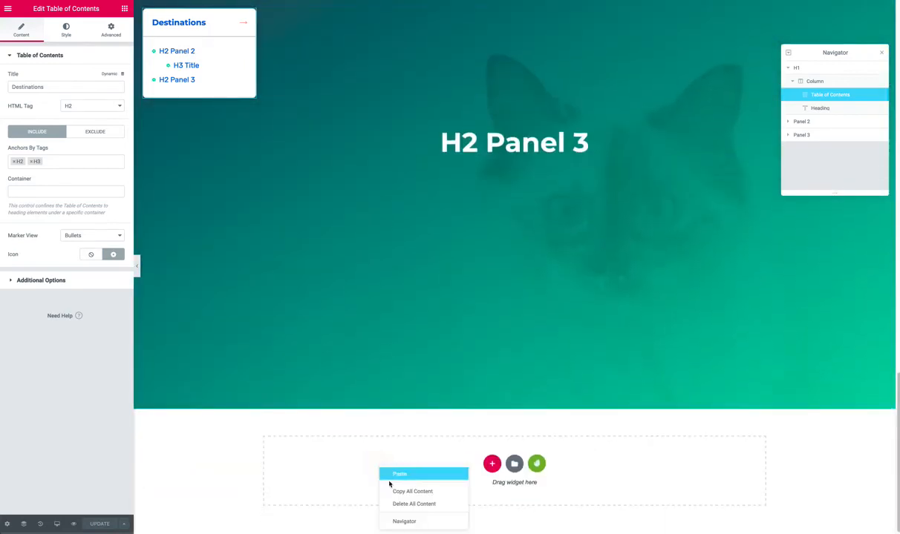
left_click(396, 504)
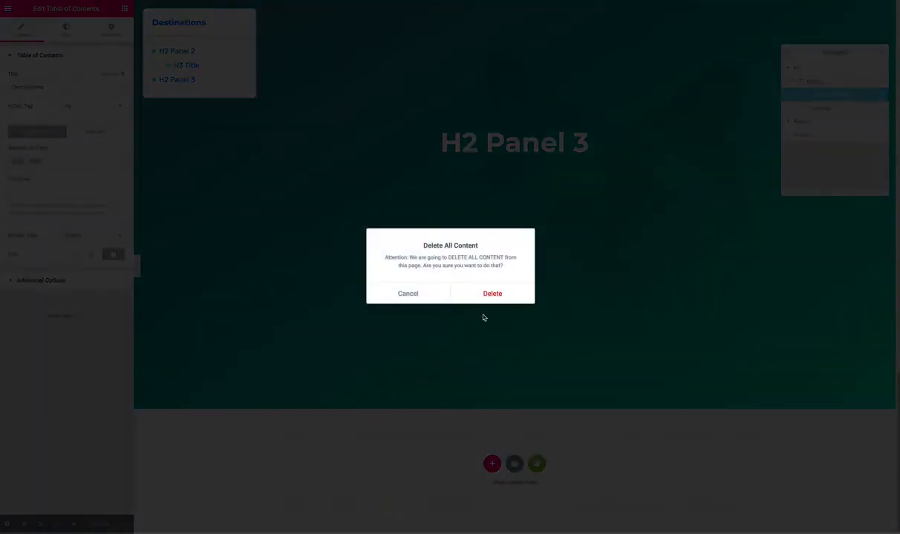
left_click(492, 293)
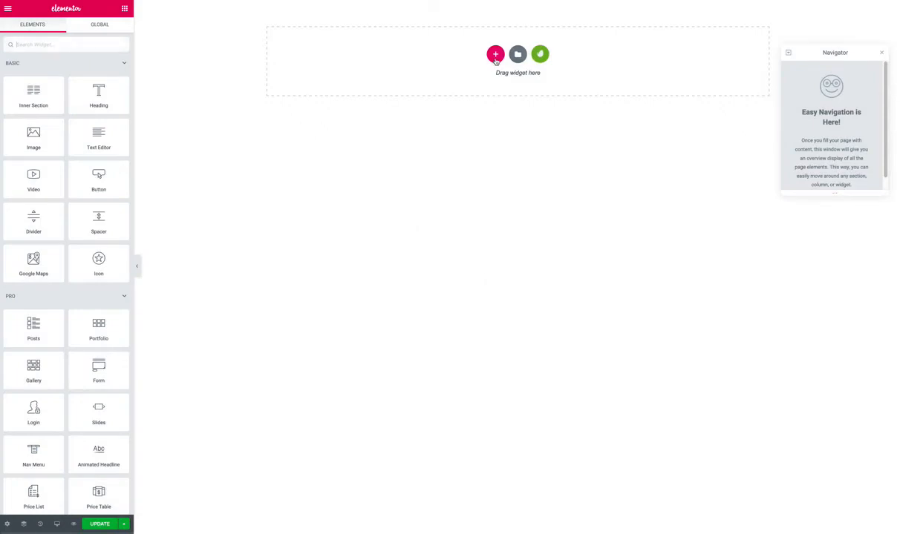
Step: Add a section with a one-third and two-thirds structure, and paste the copied table of contents into its narrow column
left_click(495, 56)
left_click(588, 78)
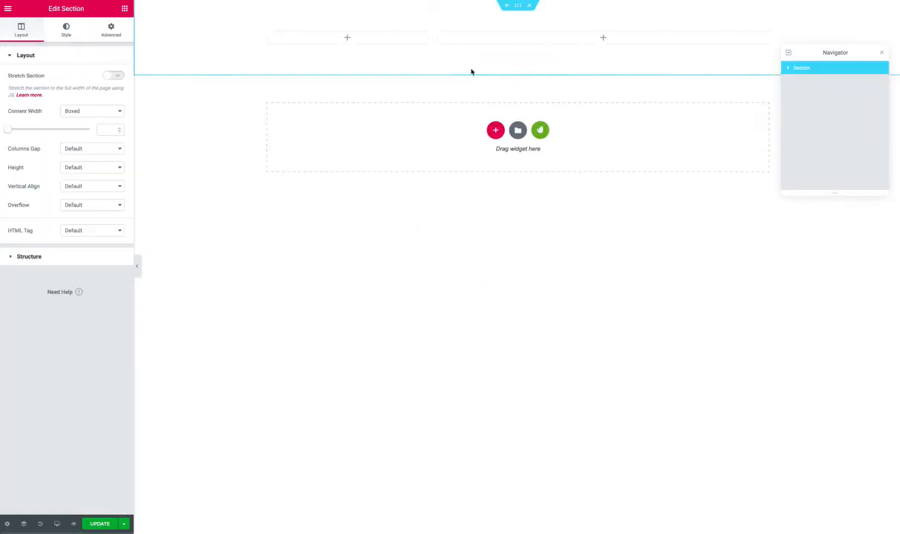
right_click(368, 35)
left_click(375, 42)
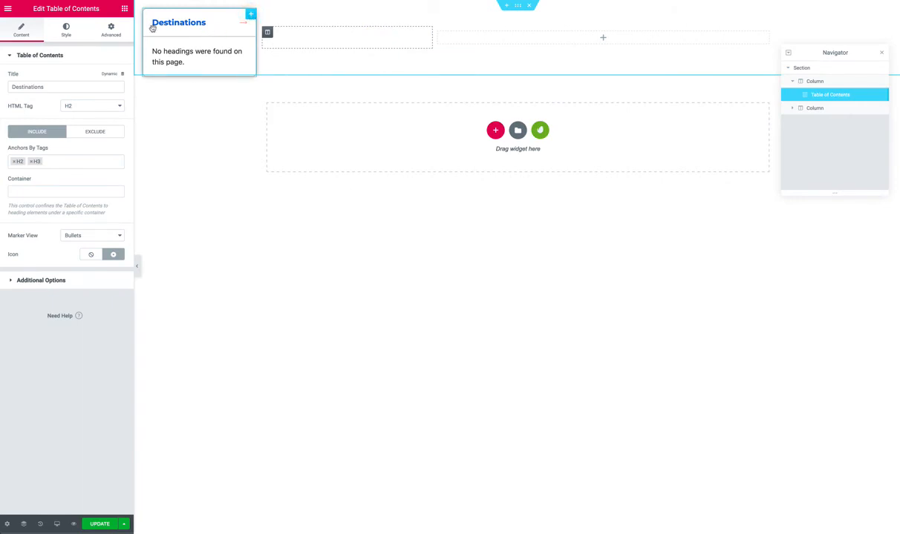
Step: Set both the width and the position of the table of contents to Default in its positioning settings
left_click(121, 36)
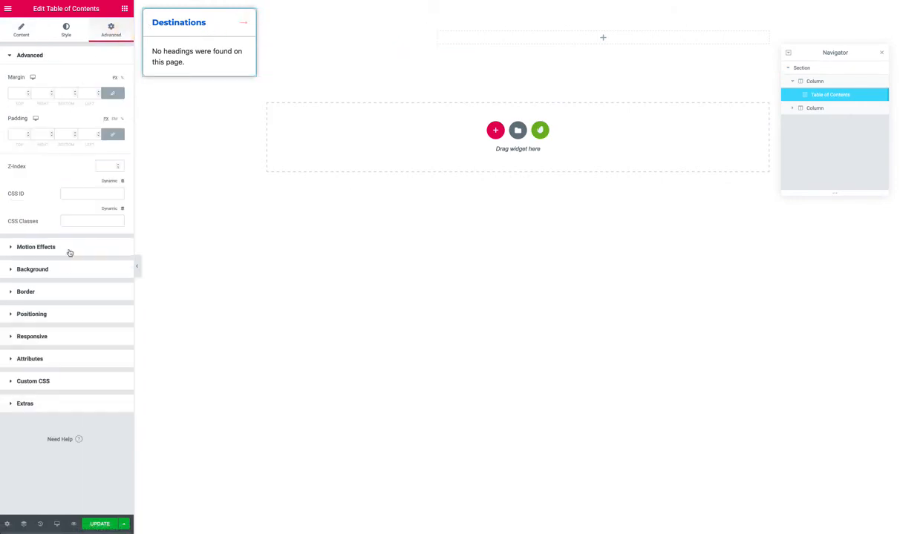
left_click(67, 315)
left_click(87, 164)
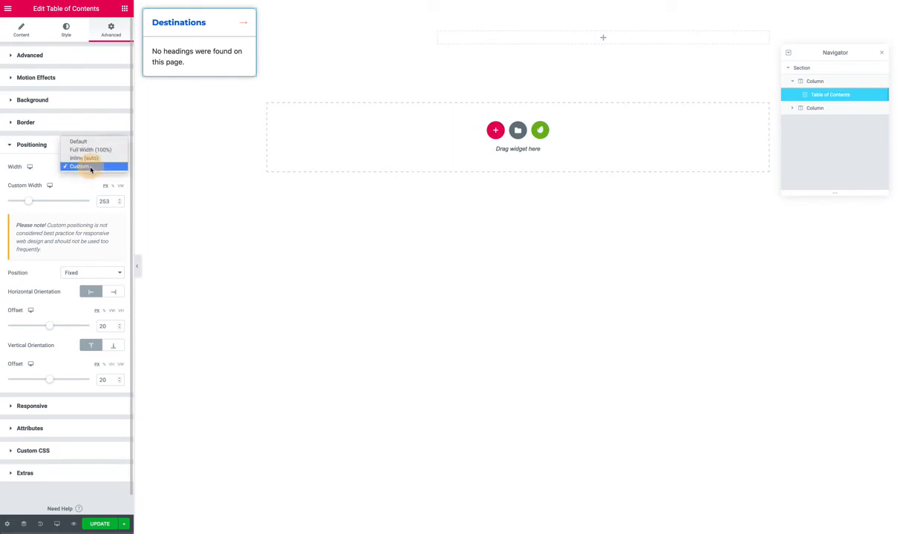
left_click(91, 142)
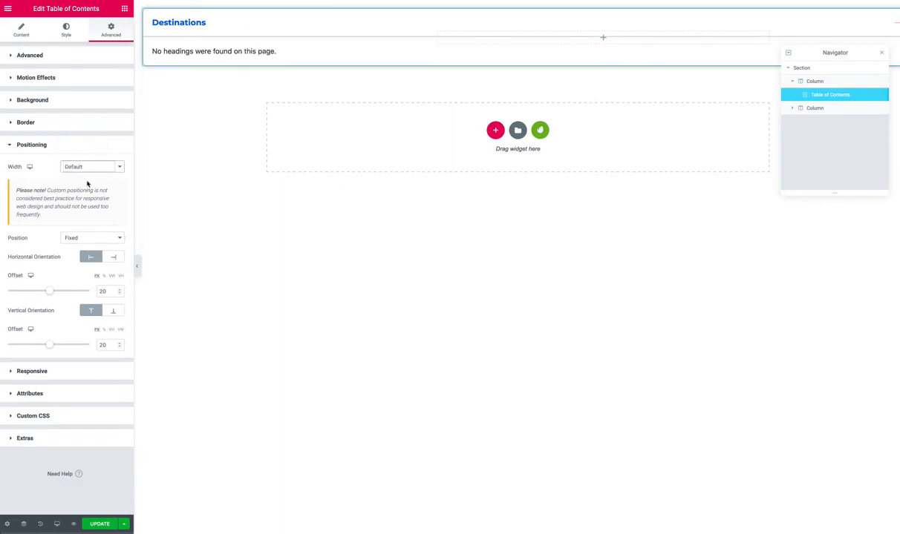
left_click(84, 237)
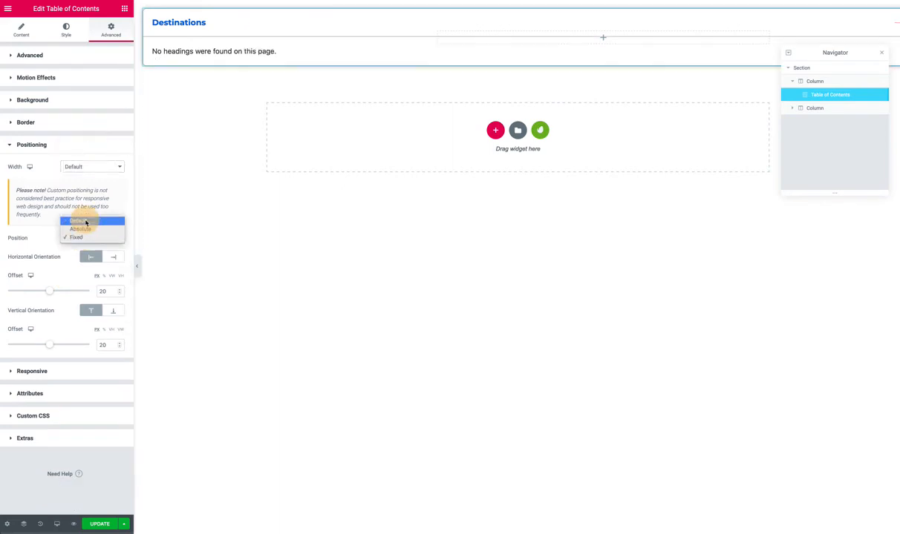
left_click(85, 221)
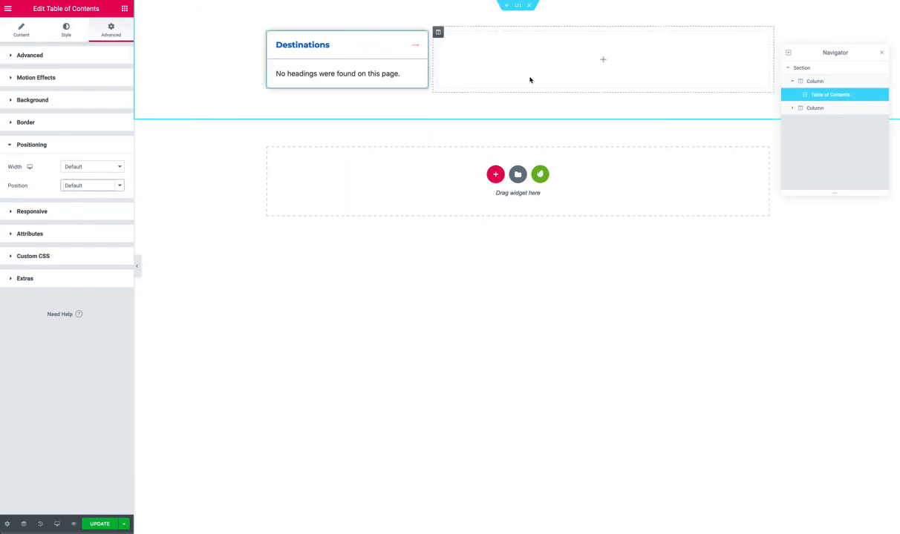
Step: Add a Heading widget to the wide column and a Text Editor widget directly below it
left_click(124, 8)
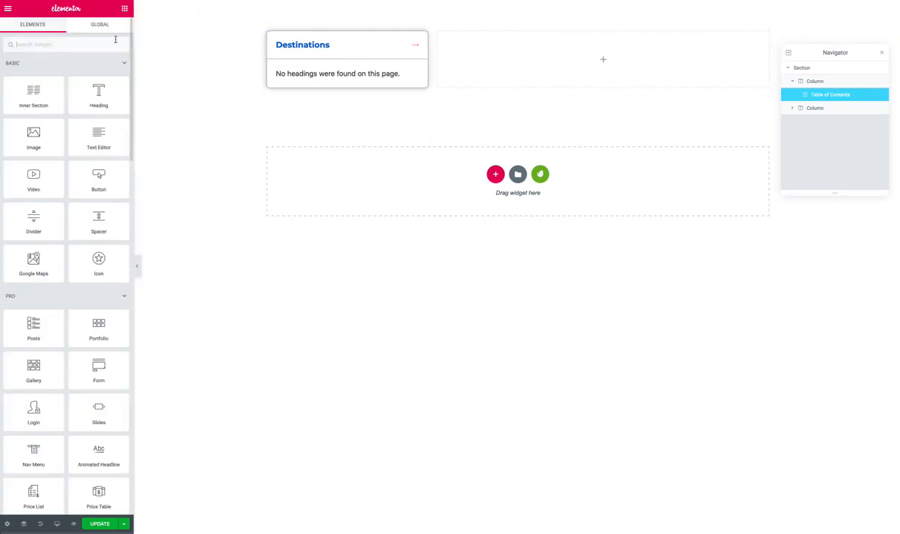
left_click_drag(99, 95, 494, 70)
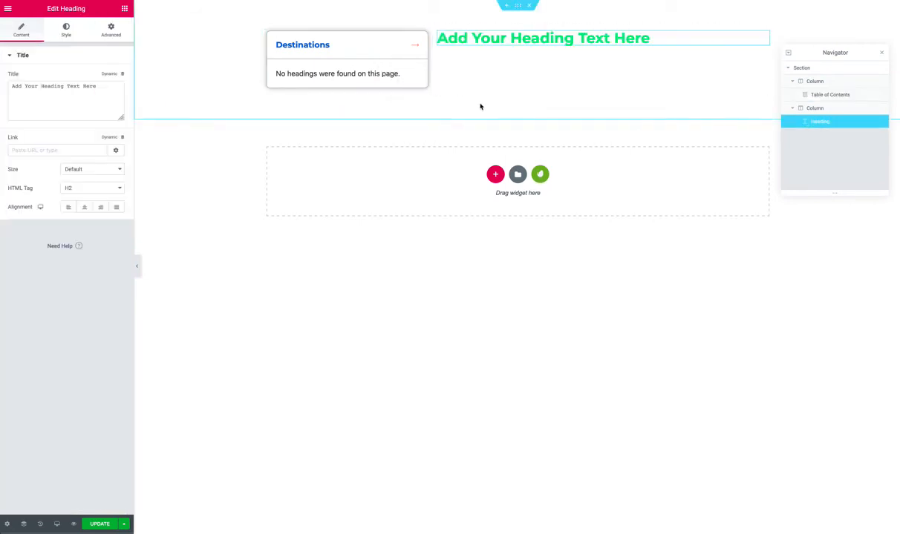
left_click(124, 8)
left_click_drag(84, 136, 478, 43)
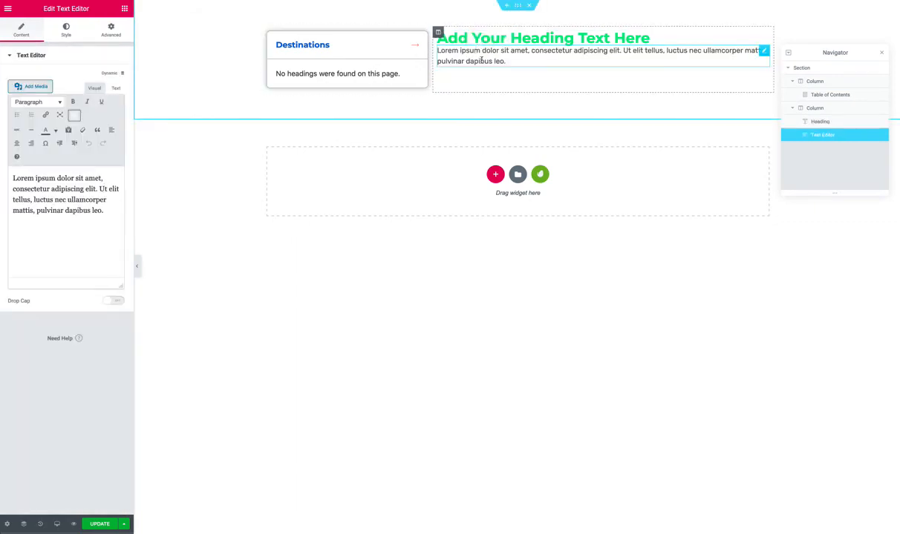
Step: Lengthen the text widget by copying its Lorem ipsum paragraph and pasting it repeatedly after the existing text
left_click(110, 215)
key("ctrl+a")
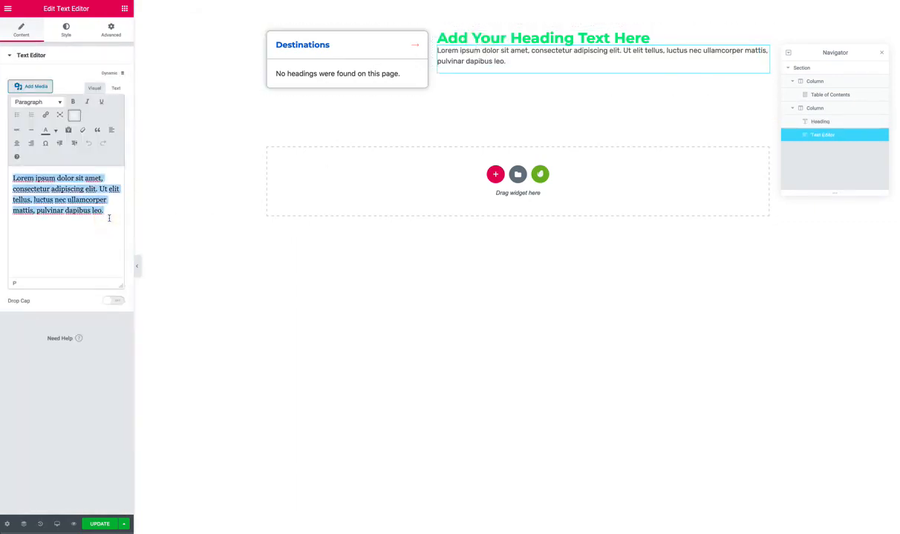
key("ctrl+c")
left_click(114, 216)
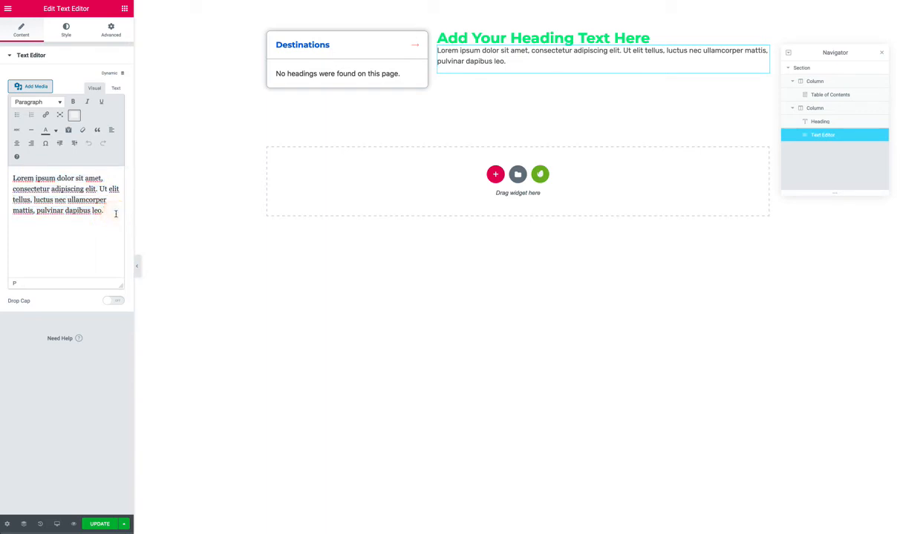
key("ctrl+v")
key("ctrl+v")
key("ctrl+v")
key("ctrl+v")
key("ctrl+v")
key("ctrl+v")
key("ctrl+v")
key("ctrl+v")
key("ctrl+v")
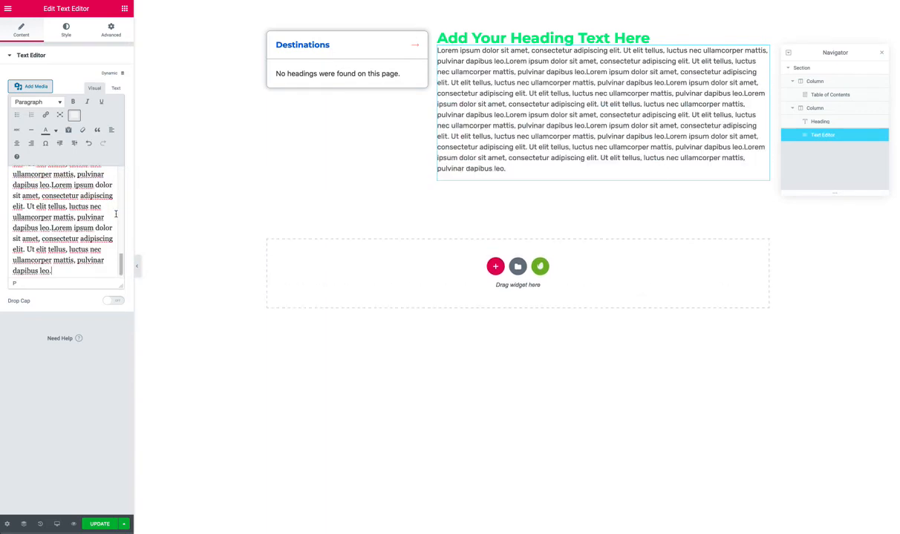
key("ctrl+v")
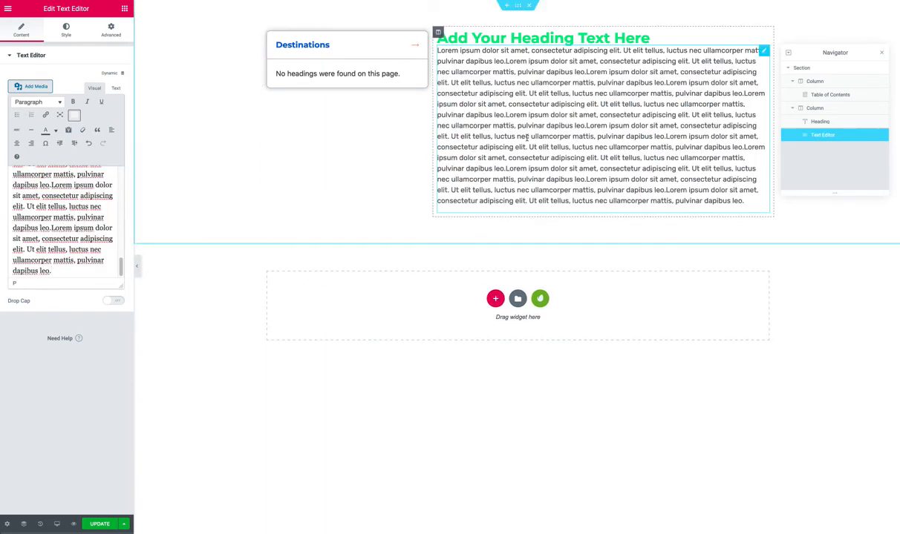
left_click(565, 130)
Step: Copy the heading in the wide column and paste the duplicate below the long text
right_click(675, 42)
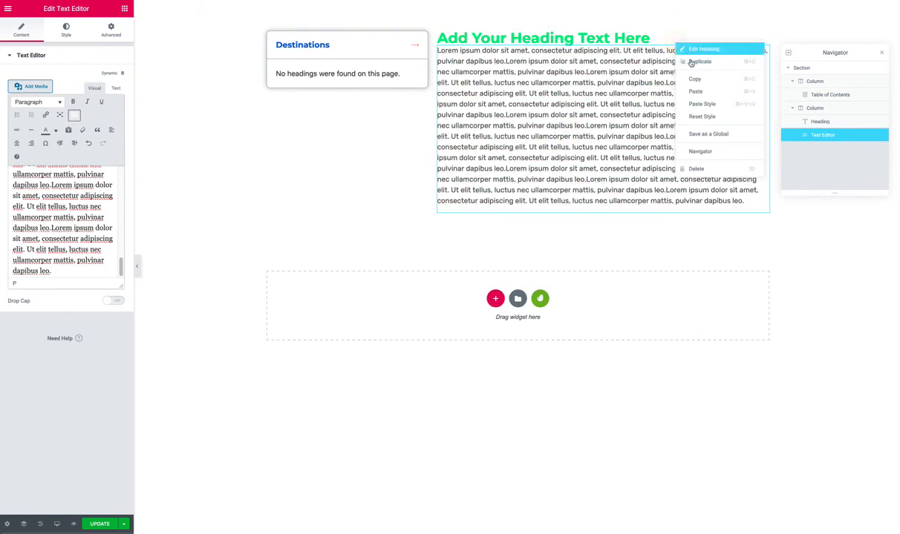
left_click(694, 77)
right_click(715, 191)
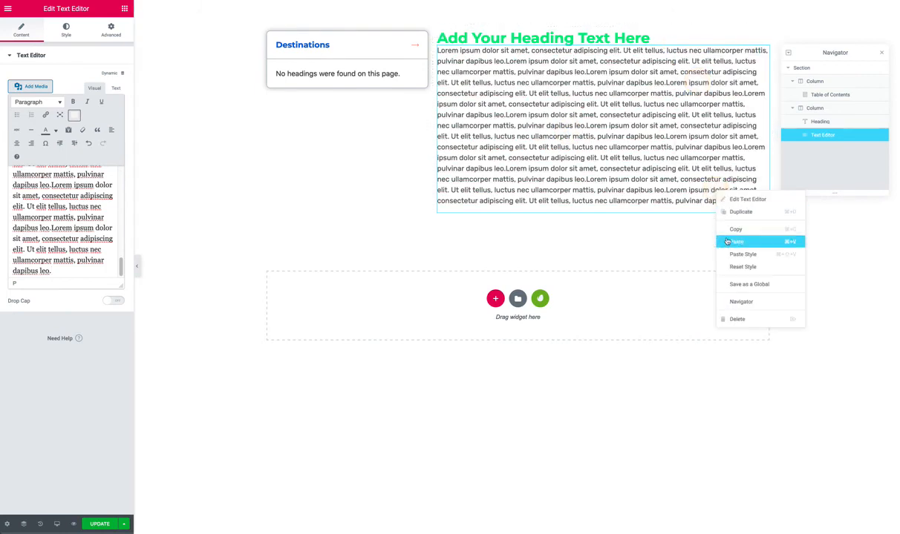
left_click(731, 242)
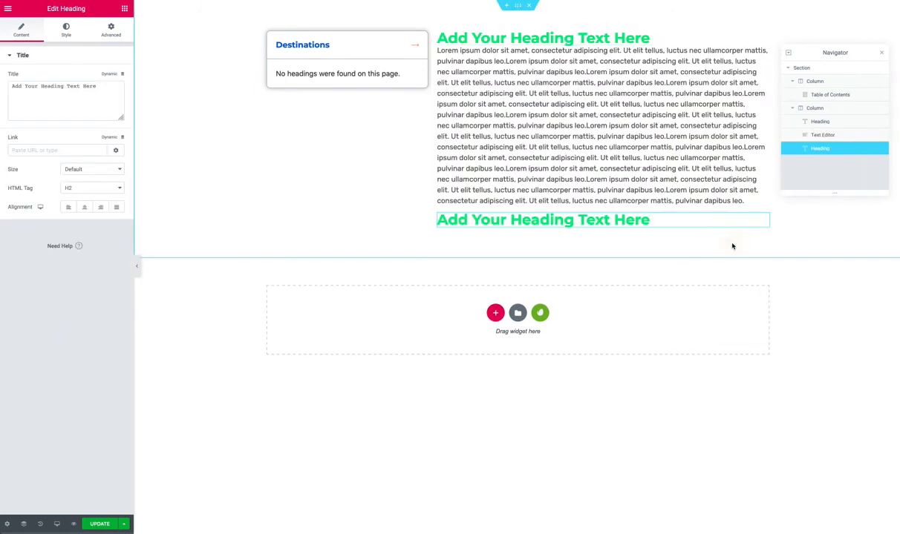
Step: Insert an Image widget with its placeholder picture between the long text and the second heading
left_click(124, 8)
left_click_drag(37, 137, 500, 210)
scroll(377, 135, "down", 1)
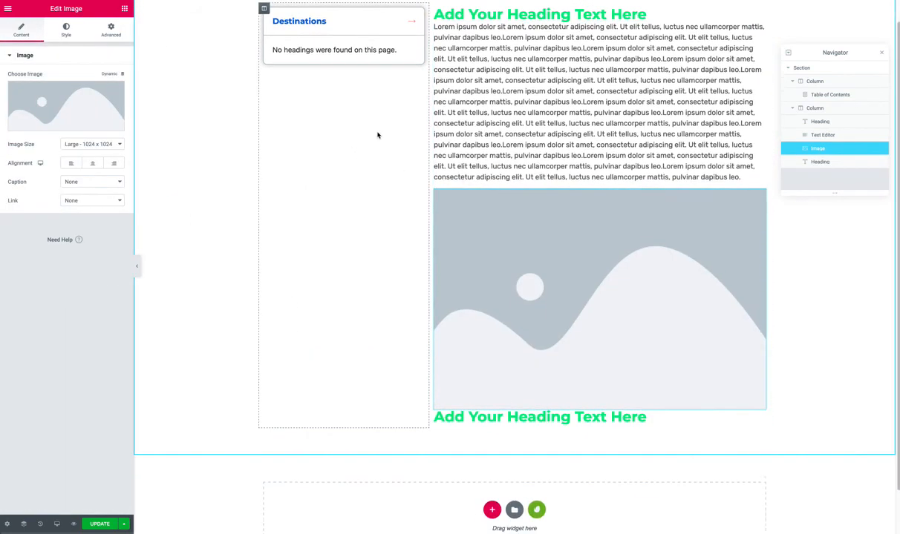
scroll(377, 135, "down", 1)
scroll(373, 139, "up", 2)
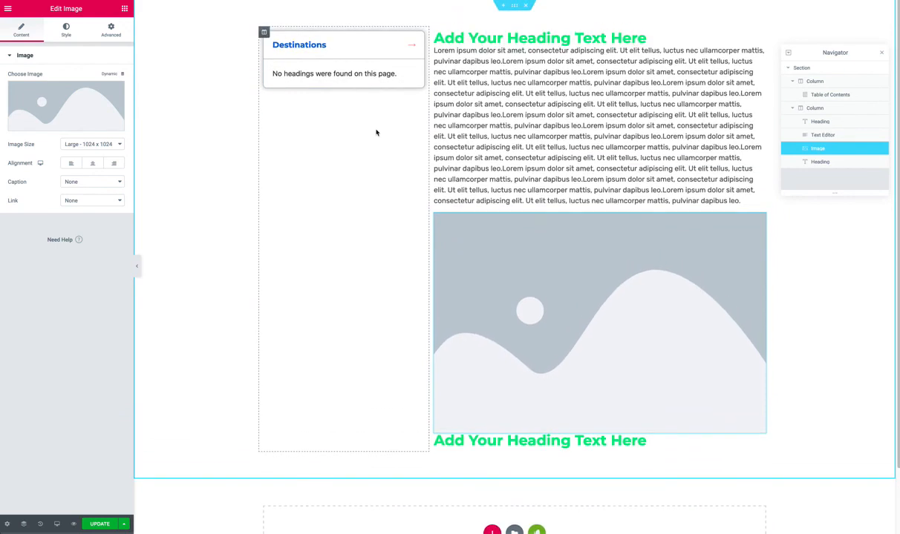
left_click(264, 33)
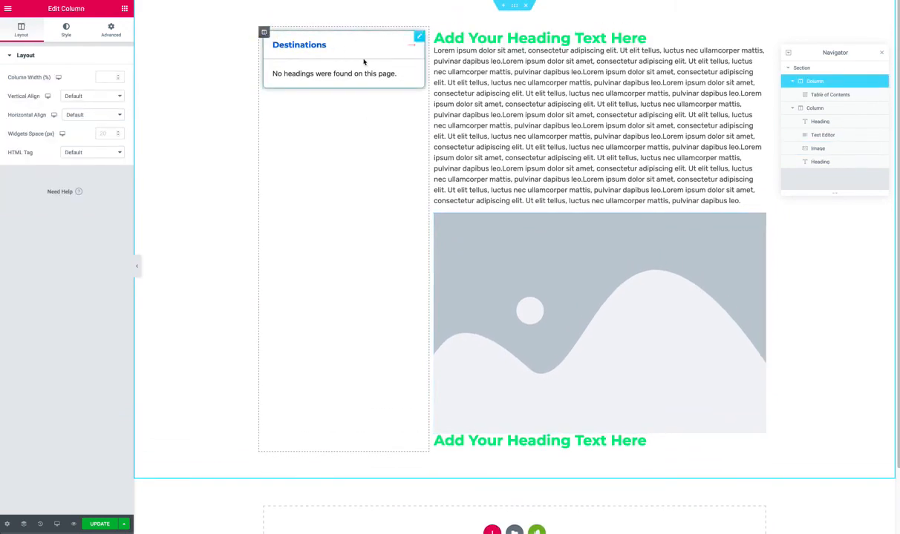
left_click(111, 31)
left_click(92, 263)
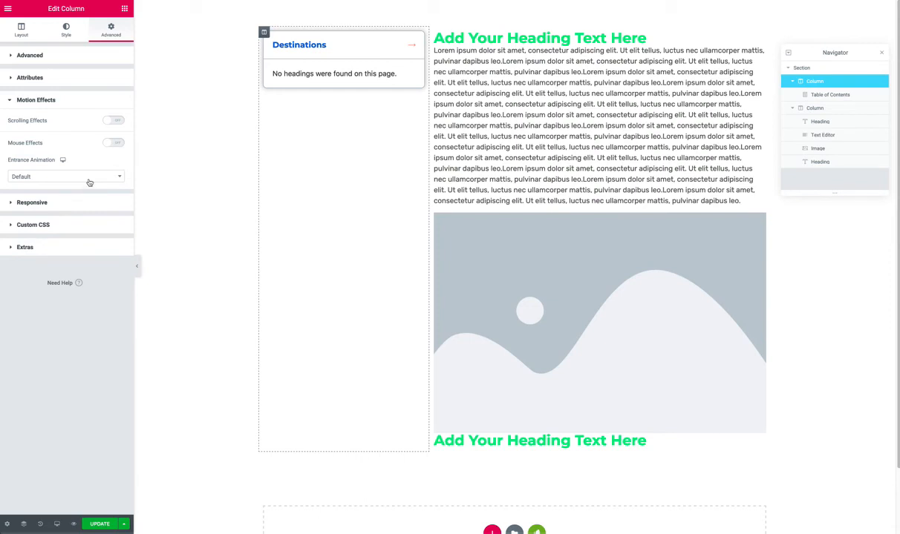
left_click(116, 122)
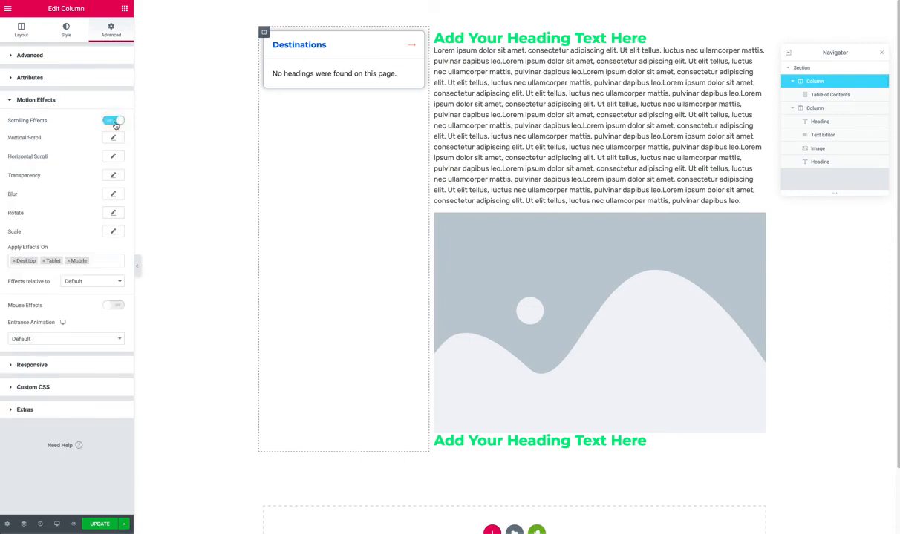
left_click(114, 121)
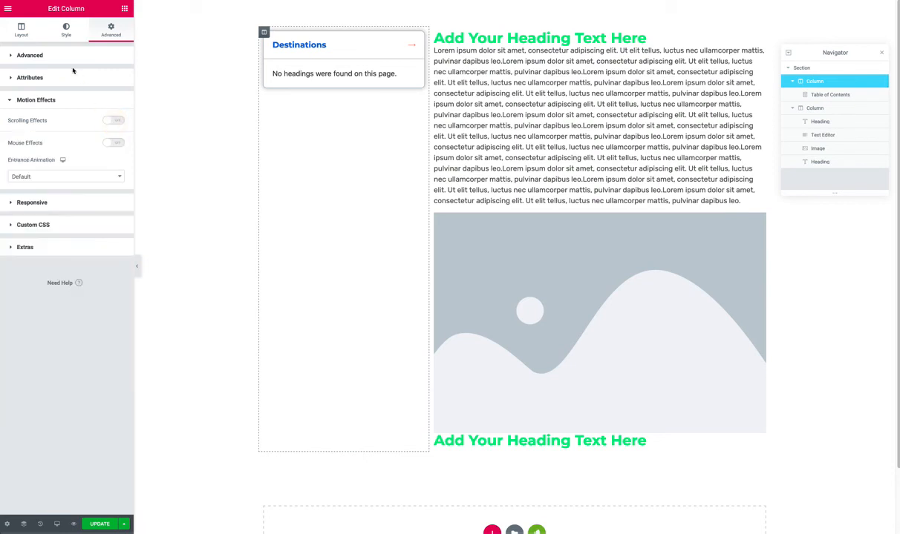
left_click(62, 57)
left_click(21, 31)
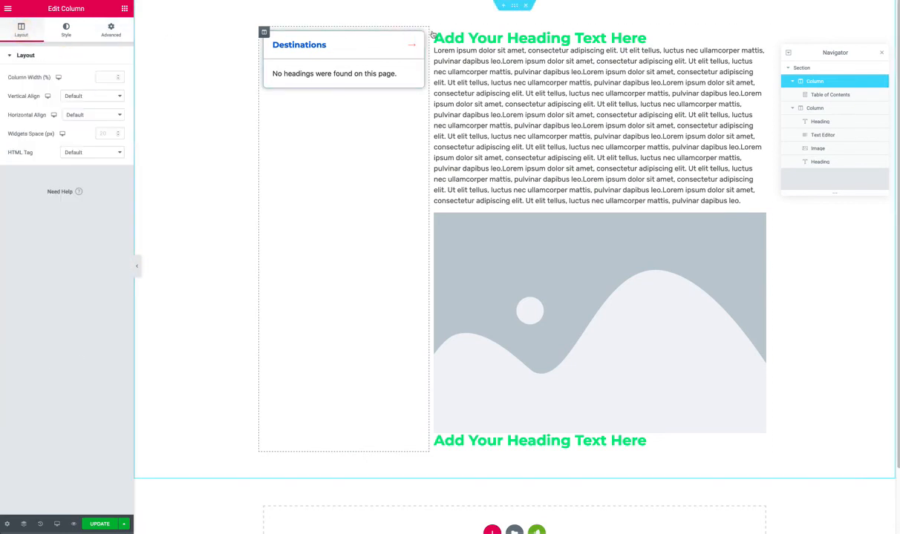
Step: Make the table of contents widget sticky with the Top option in its motion effects
left_click(419, 36)
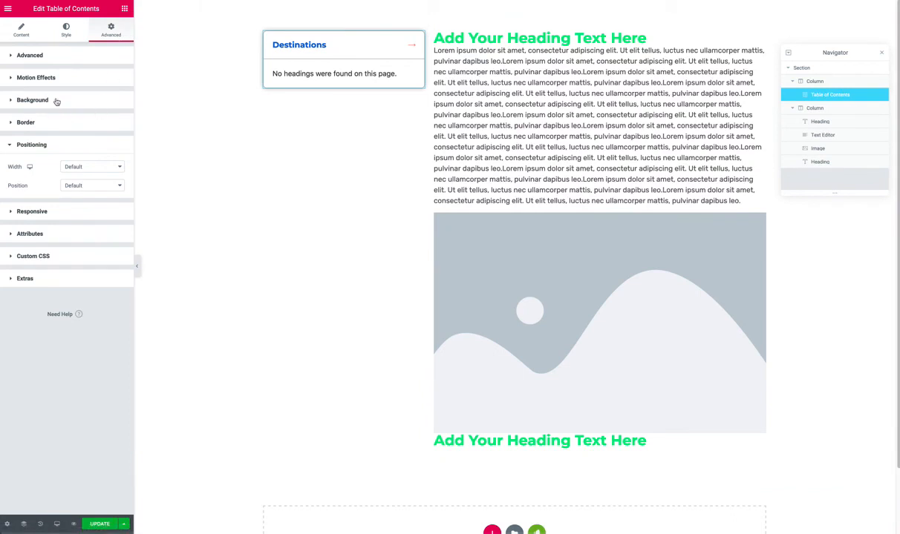
left_click(45, 78)
left_click(91, 144)
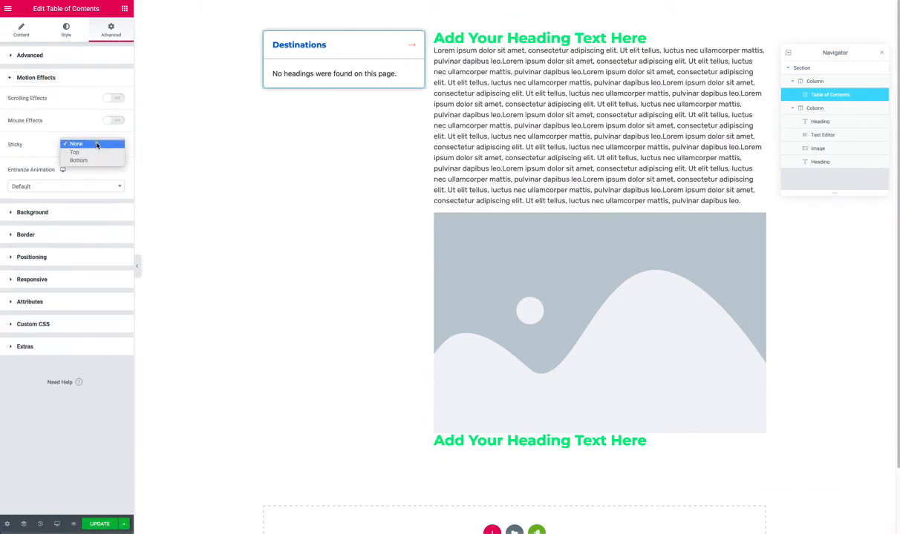
left_click(95, 144)
left_click(97, 144)
left_click(98, 152)
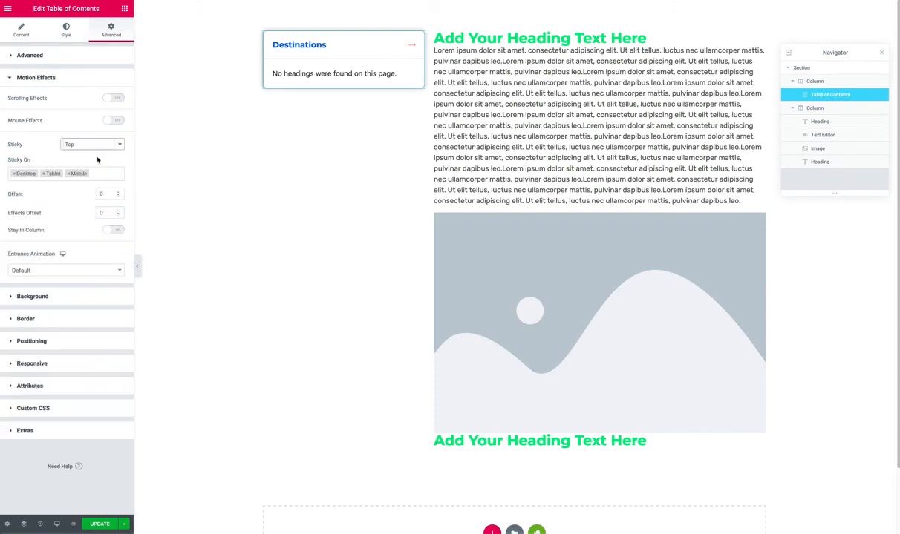
Step: Check in the editor whether the sticky table of contents stays in view along the length of the section
scroll(203, 236, "down", 1)
scroll(203, 236, "down", 1)
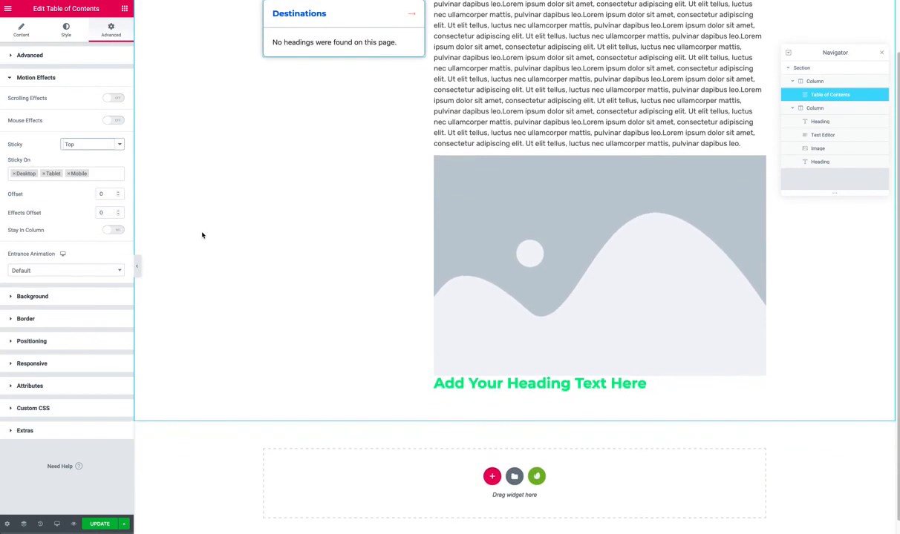
scroll(201, 236, "up", 2)
scroll(202, 236, "down", 2)
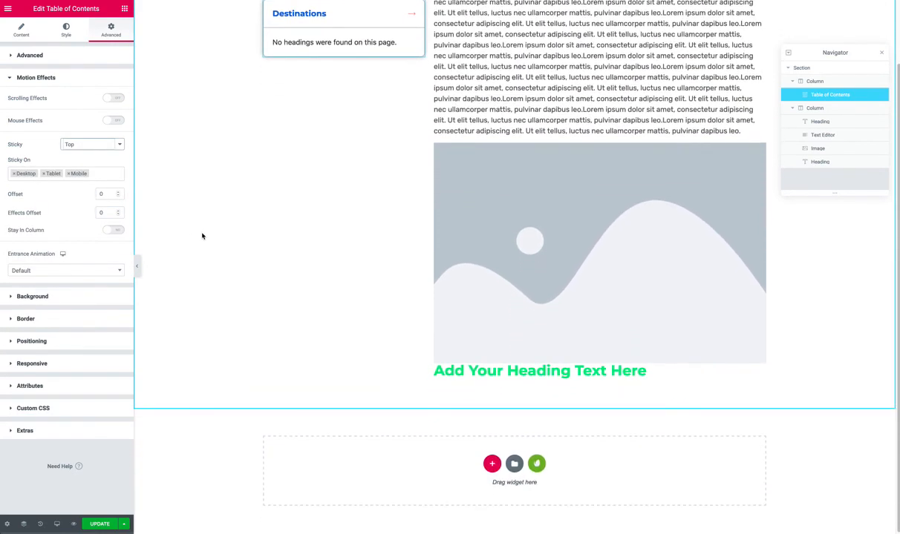
scroll(202, 236, "up", 2)
scroll(202, 237, "down", 2)
scroll(204, 237, "up", 2)
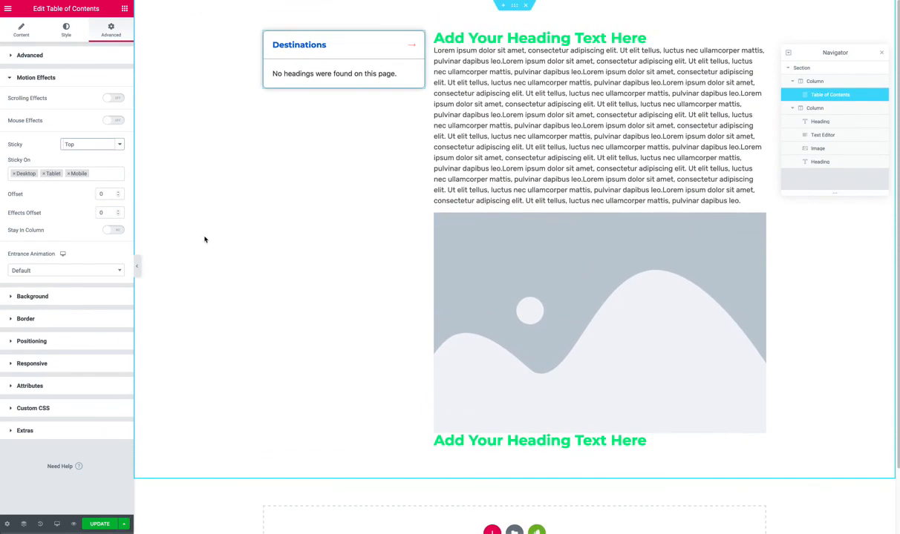
Step: Set the sticky offset of the table of contents to 20 and check its distance from the page edge
left_click(101, 194)
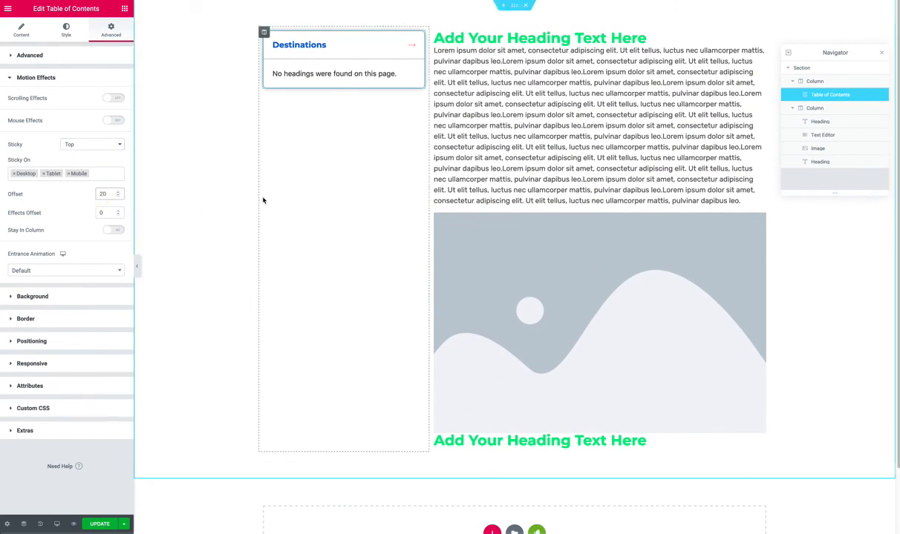
scroll(257, 211, "down", 2)
scroll(254, 216, "up", 2)
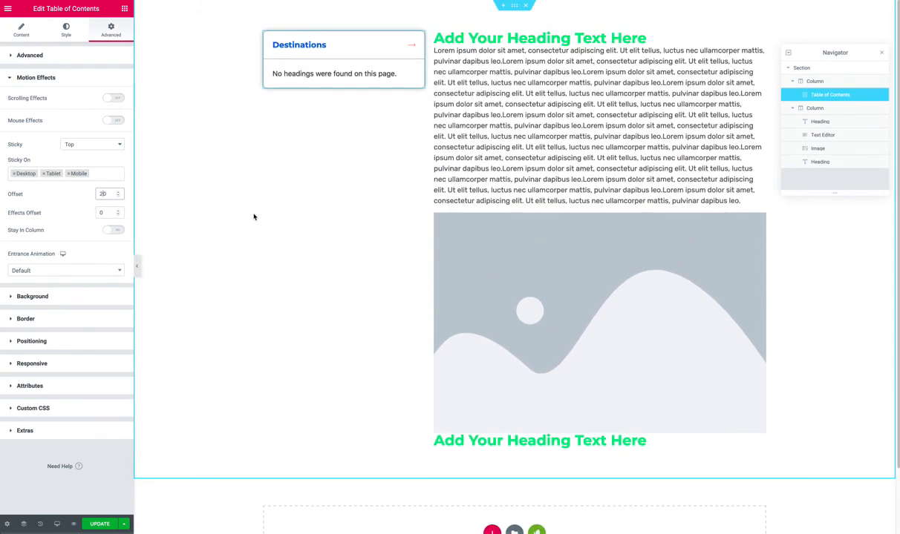
scroll(254, 216, "down", 2)
scroll(254, 216, "up", 2)
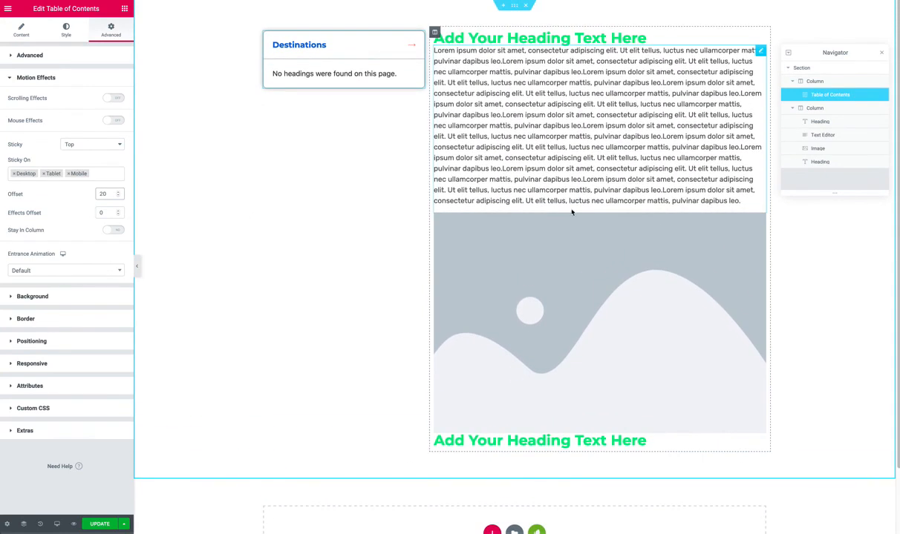
Step: Duplicate the placeholder image in the wide column to lengthen the content beside the table of contents
right_click(713, 266)
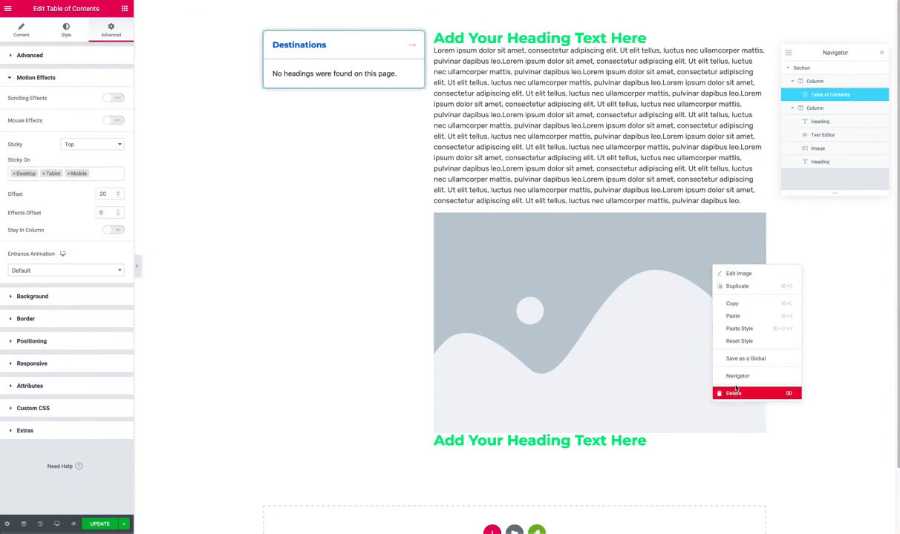
left_click(737, 286)
scroll(399, 209, "down", 4)
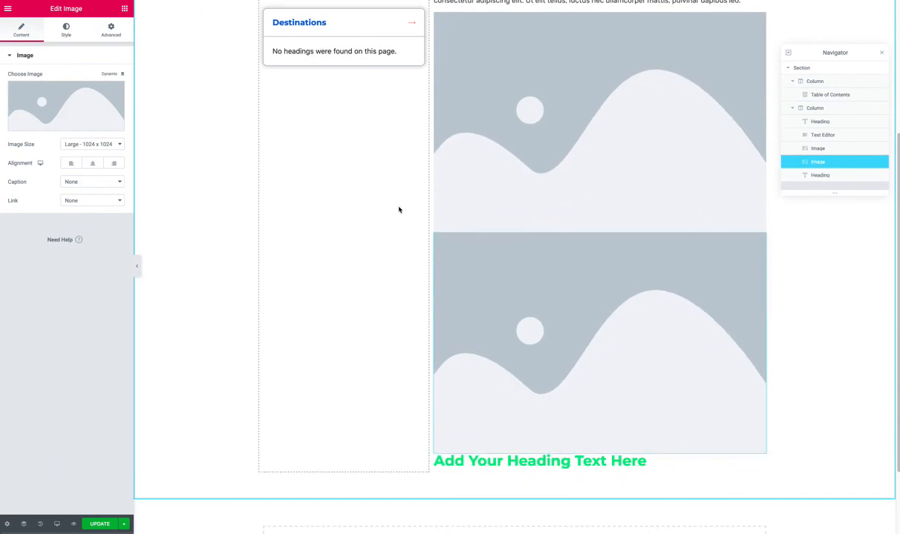
scroll(401, 208, "up", 4)
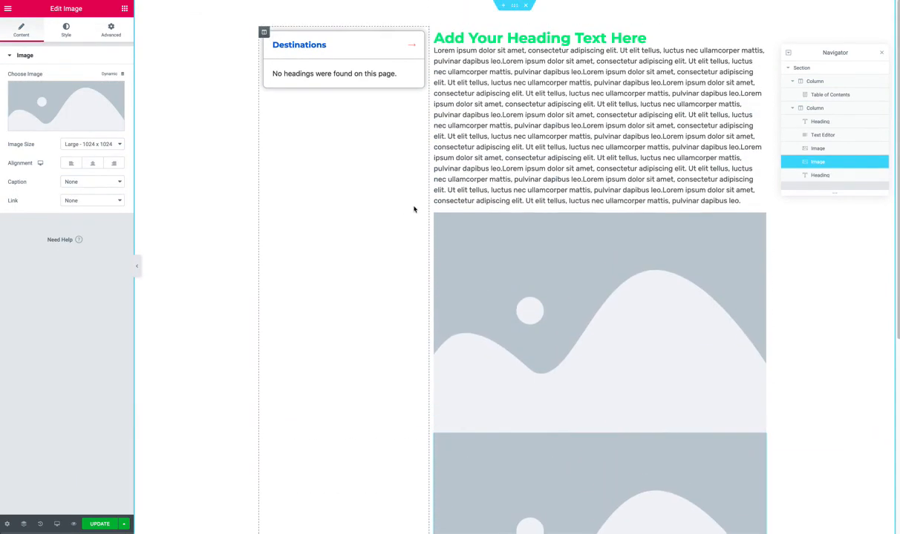
Step: Duplicate the heading above the long text and place the copy between the two placeholder images
left_click(697, 38)
right_click(714, 37)
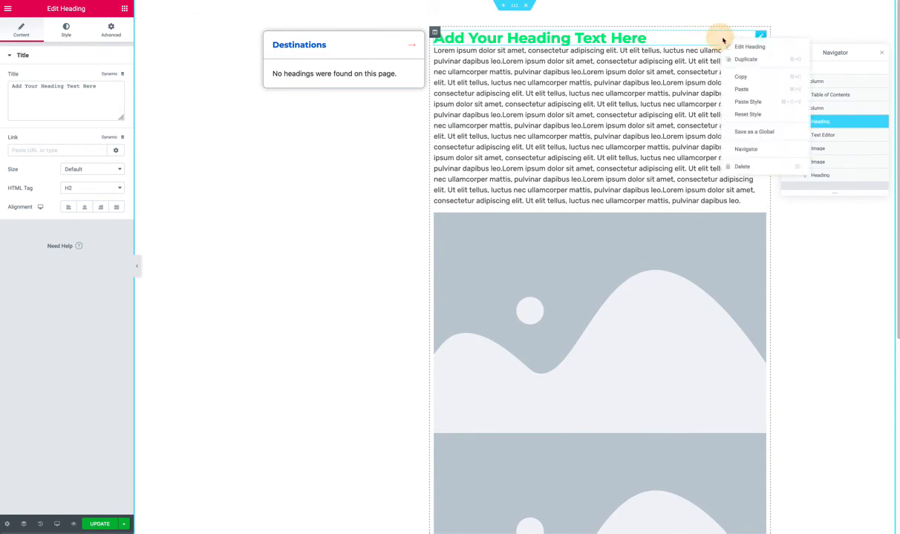
left_click(745, 57)
left_click_drag(757, 53, 576, 449)
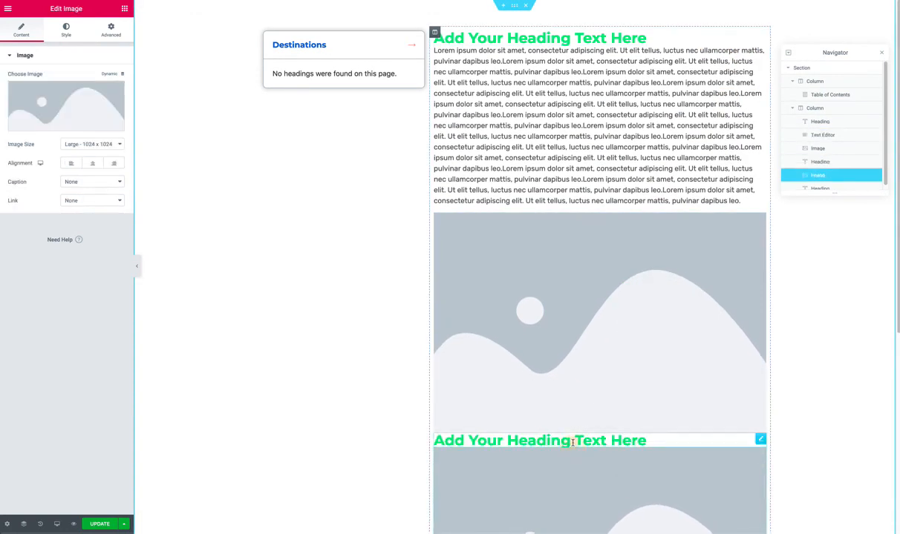
Step: Change the text of the heading between the two images to "Heading 2"
triple_click(573, 441)
type("Heading")
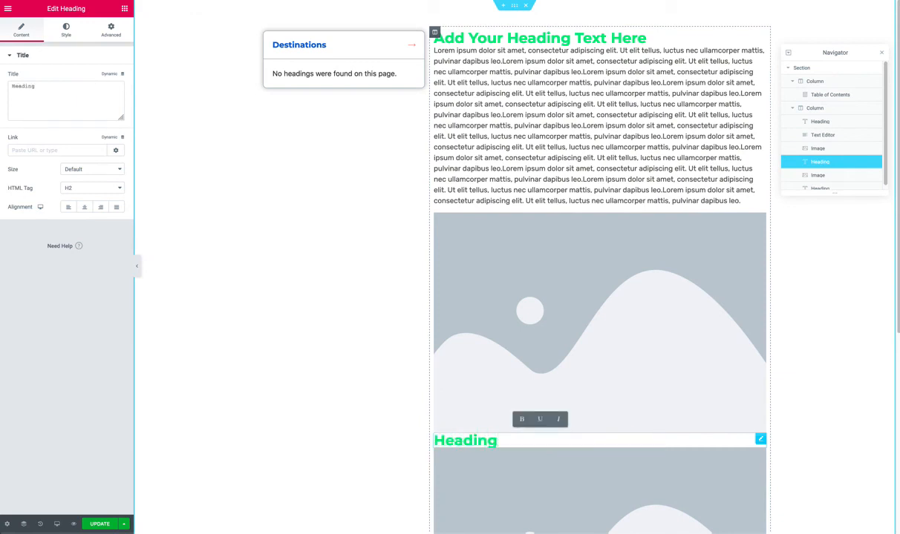
type(" 2")
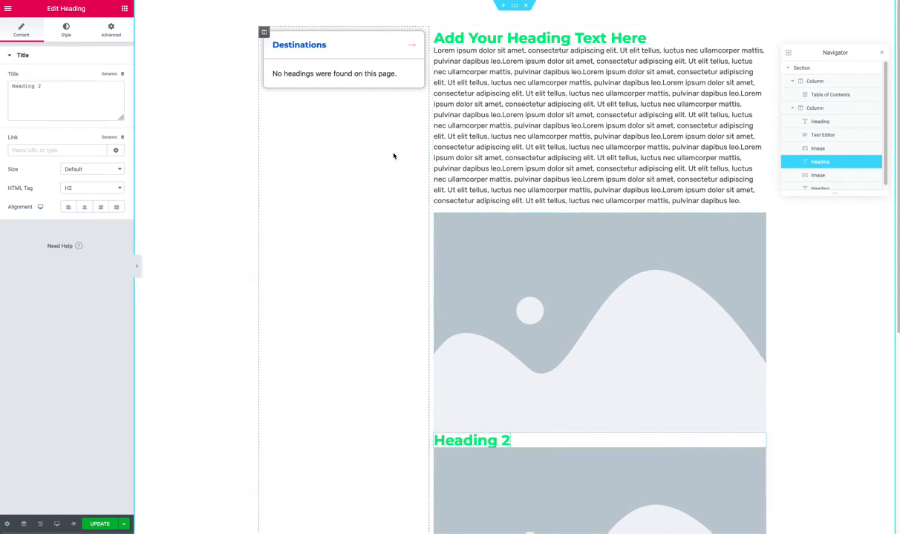
Step: Update the page, reload the editor and check the table of contents' heading links and sticky behaviour along the section
left_click(102, 526)
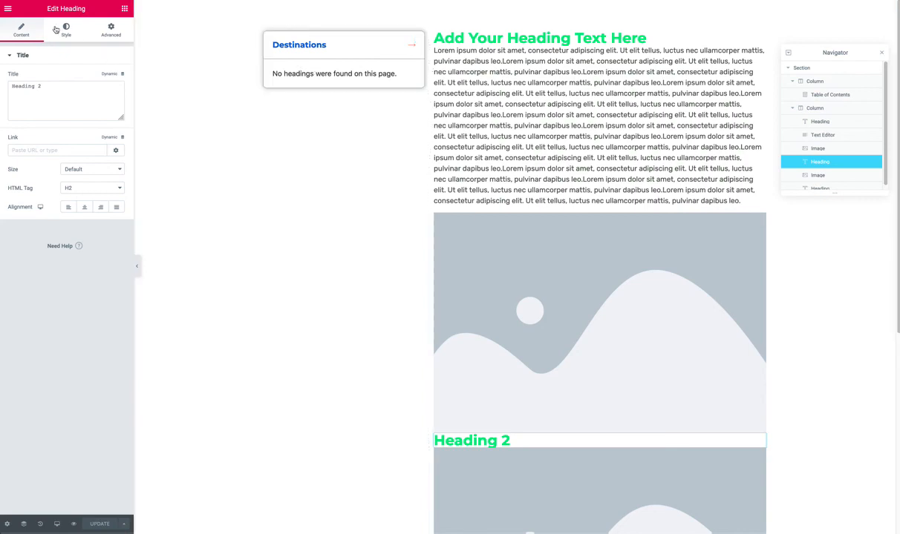
key("super+r")
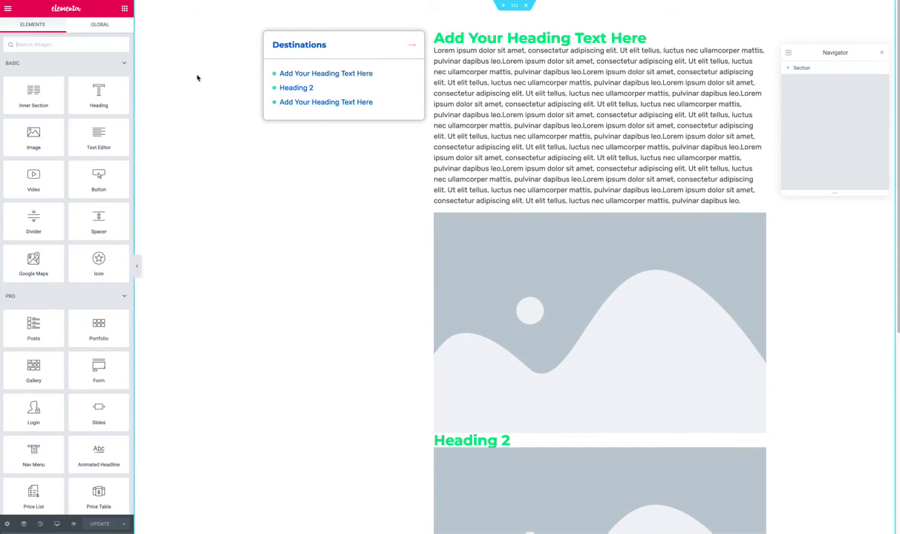
scroll(197, 79, "down", 5)
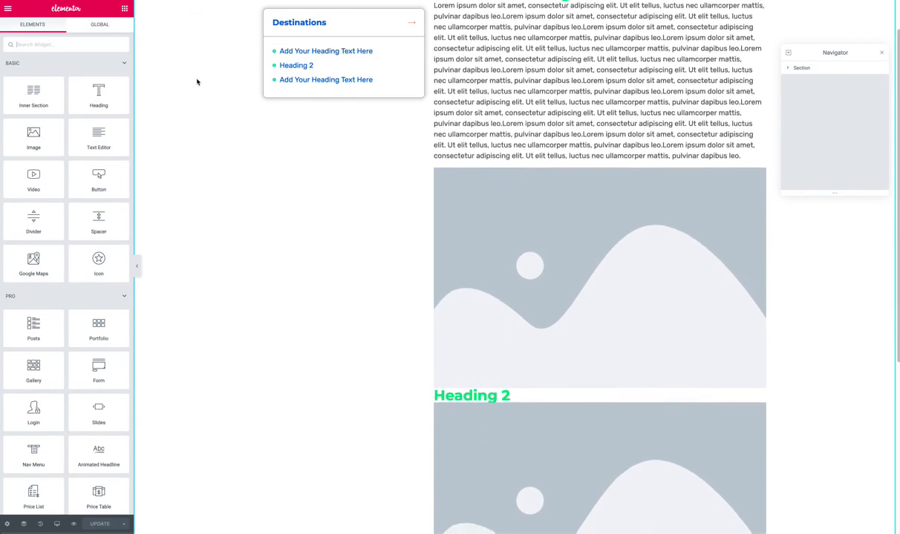
scroll(196, 85, "down", 3)
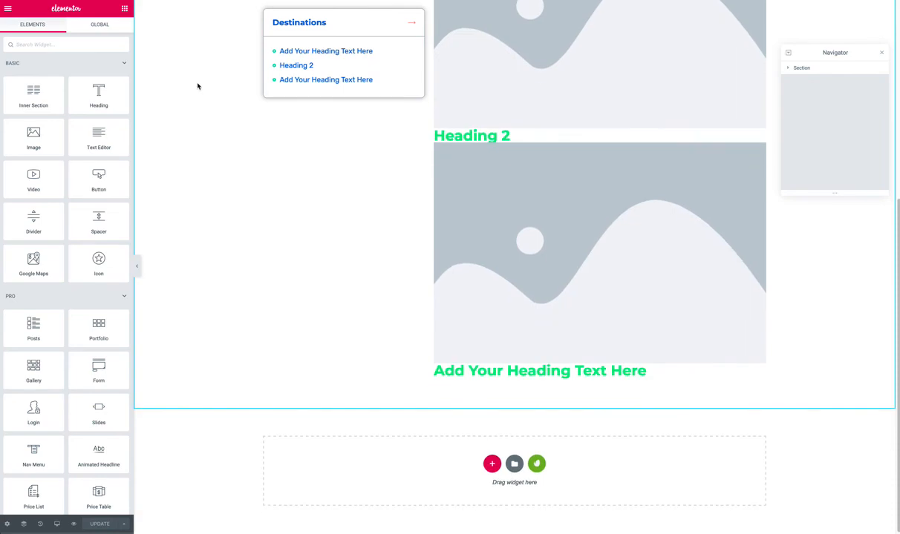